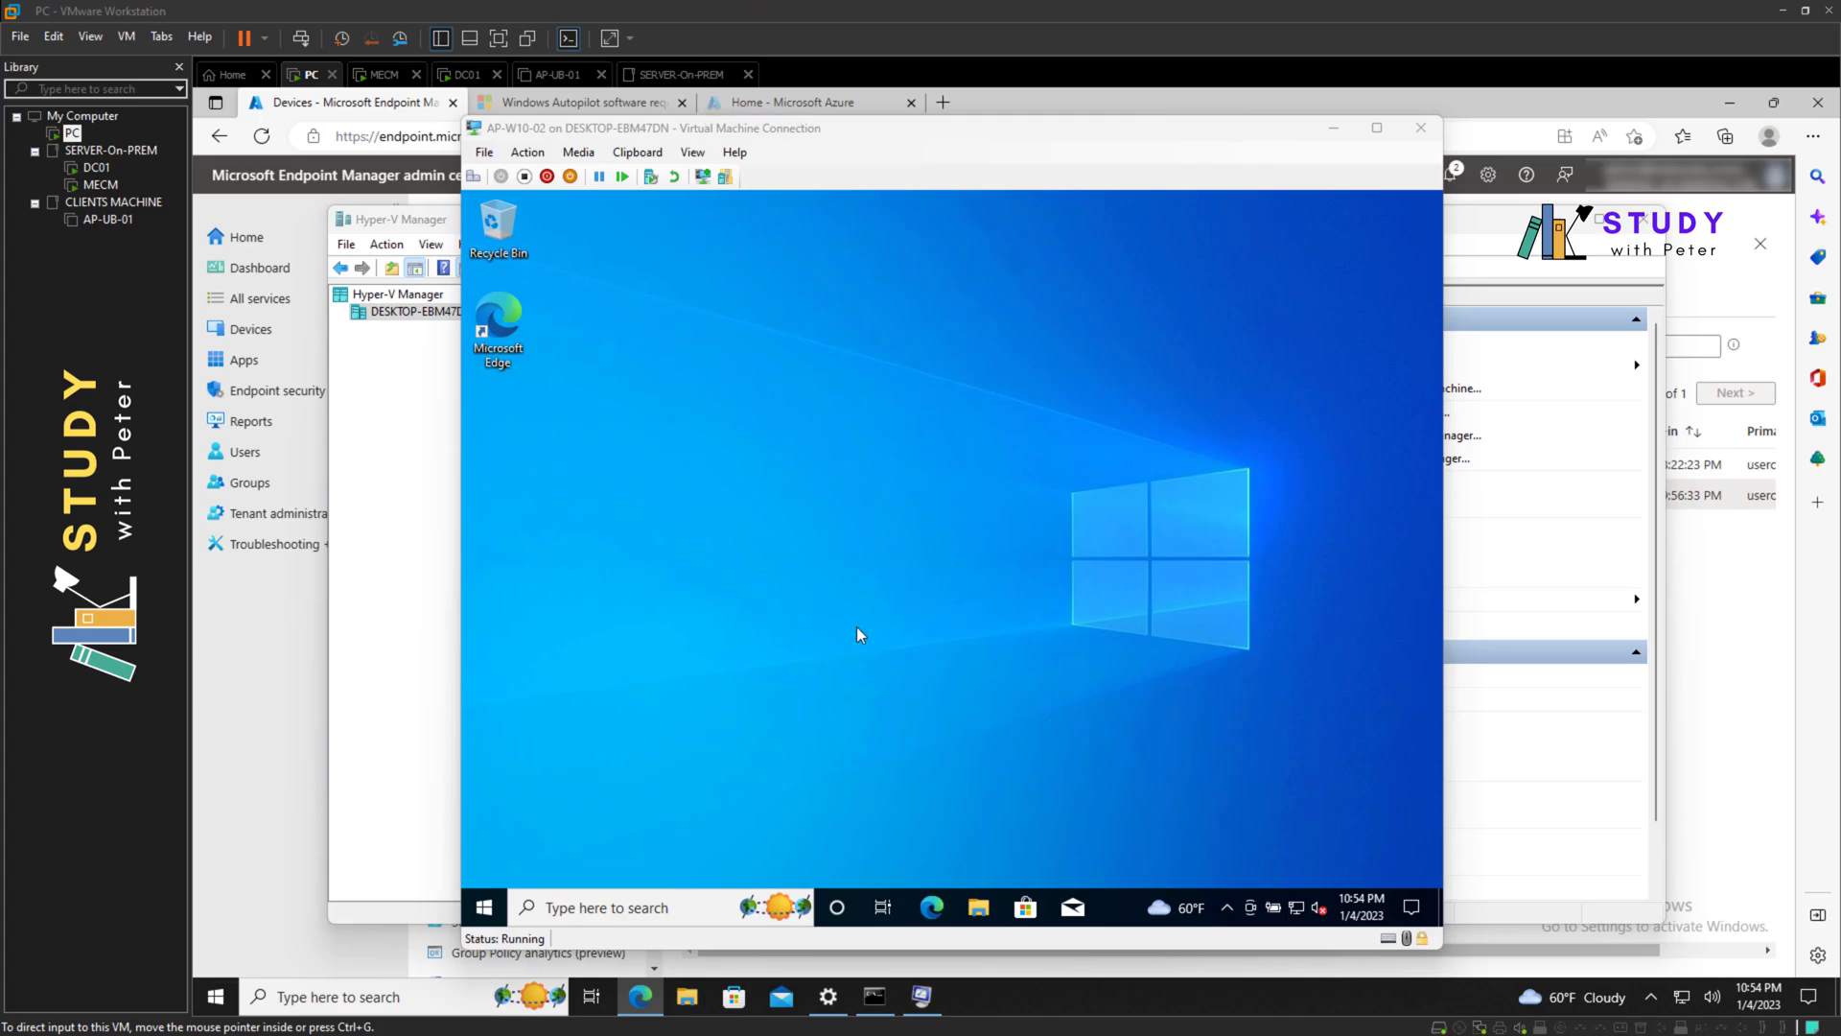
# - Reposition the AP-W10-02 VM window and refresh its Windows 10 desktop
pyautogui.moveTo(870, 128); pyautogui.dragTo(931, 185)
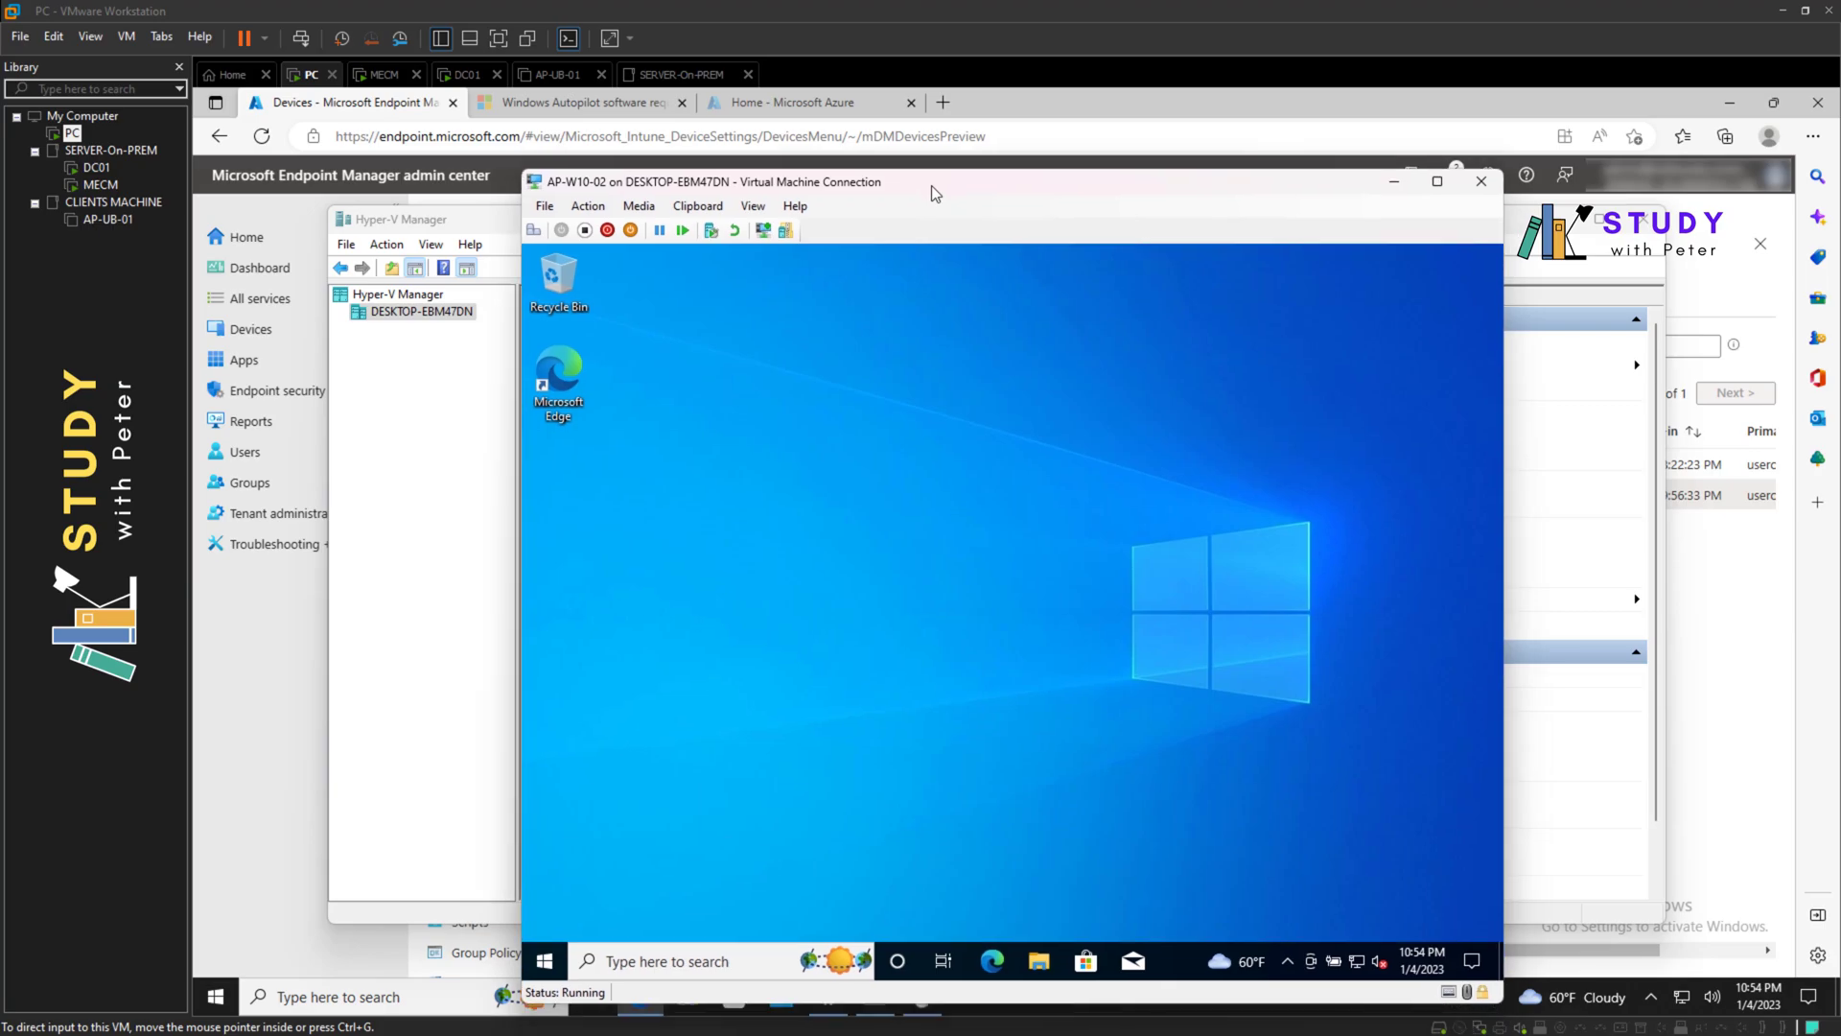
pyautogui.rightClick(785, 387)
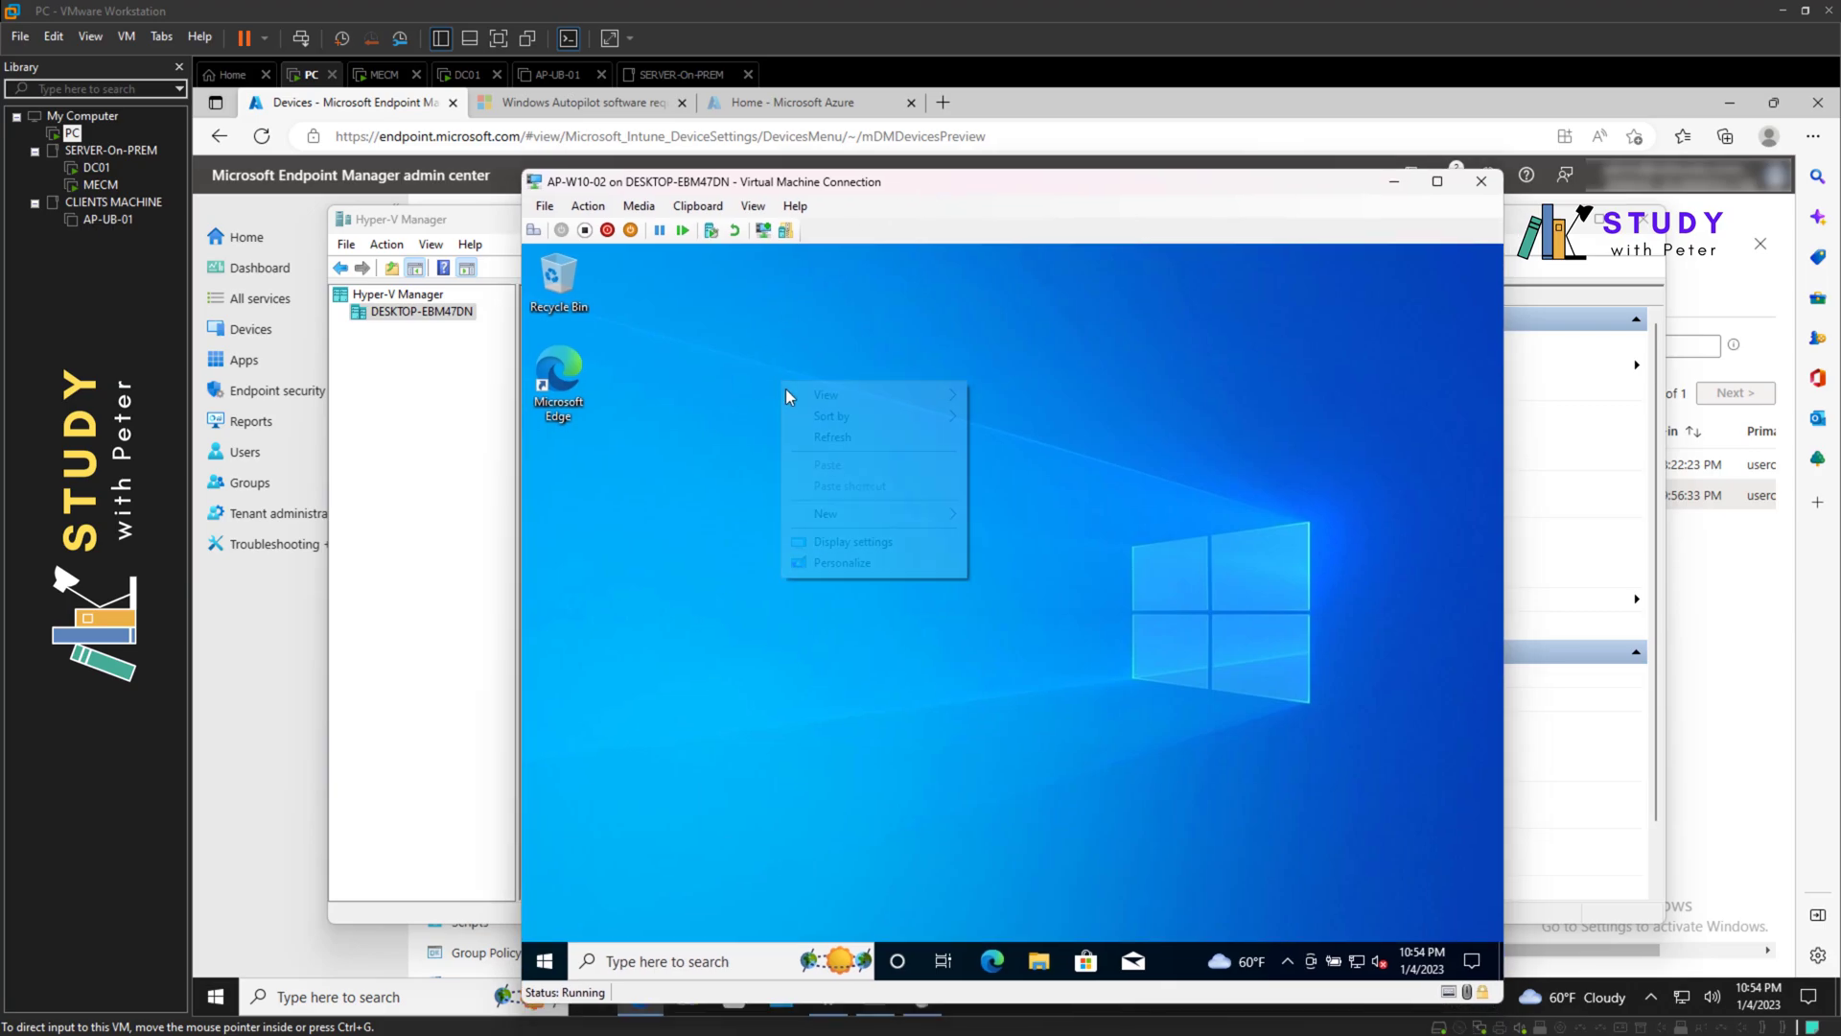
pyautogui.click(869, 434)
pyautogui.moveTo(858, 198)
pyautogui.mouseDown()
pyautogui.moveTo(781, 522)
pyautogui.moveTo(853, 174)
pyautogui.mouseUp()
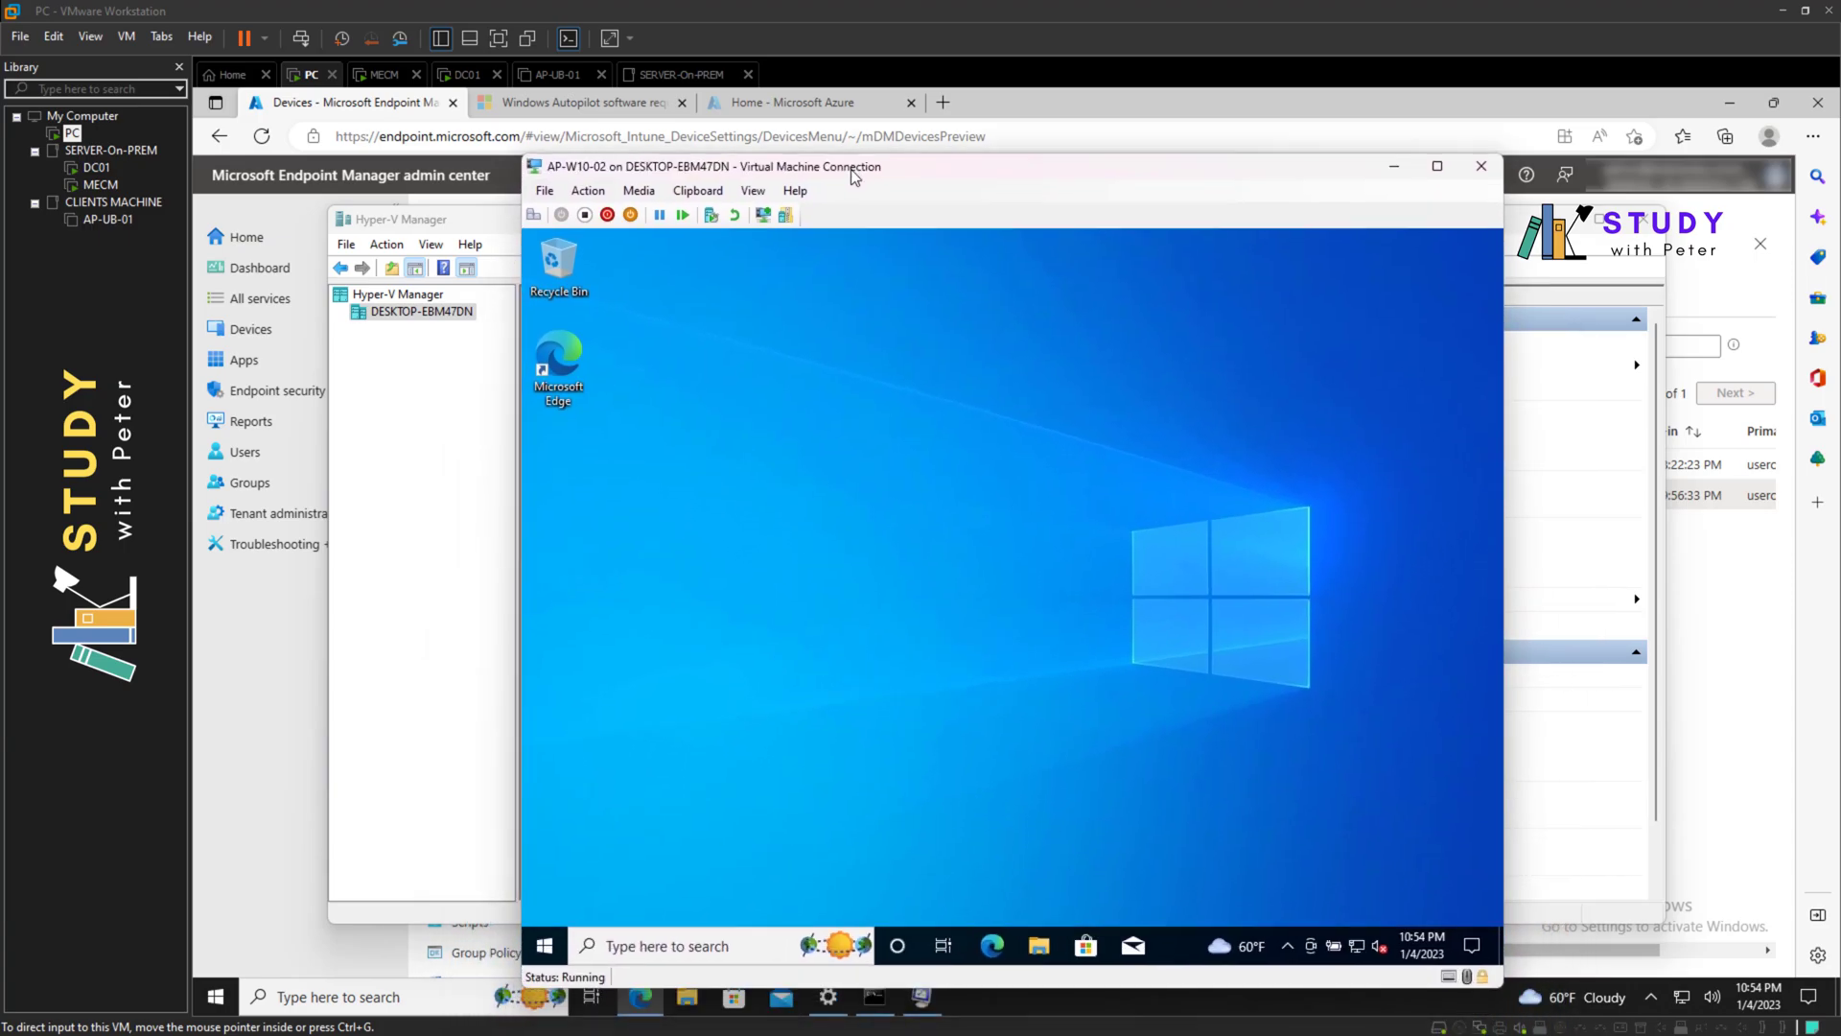
# - Go to Access work or school settings via search and try Connect twice
pyautogui.click(684, 930)
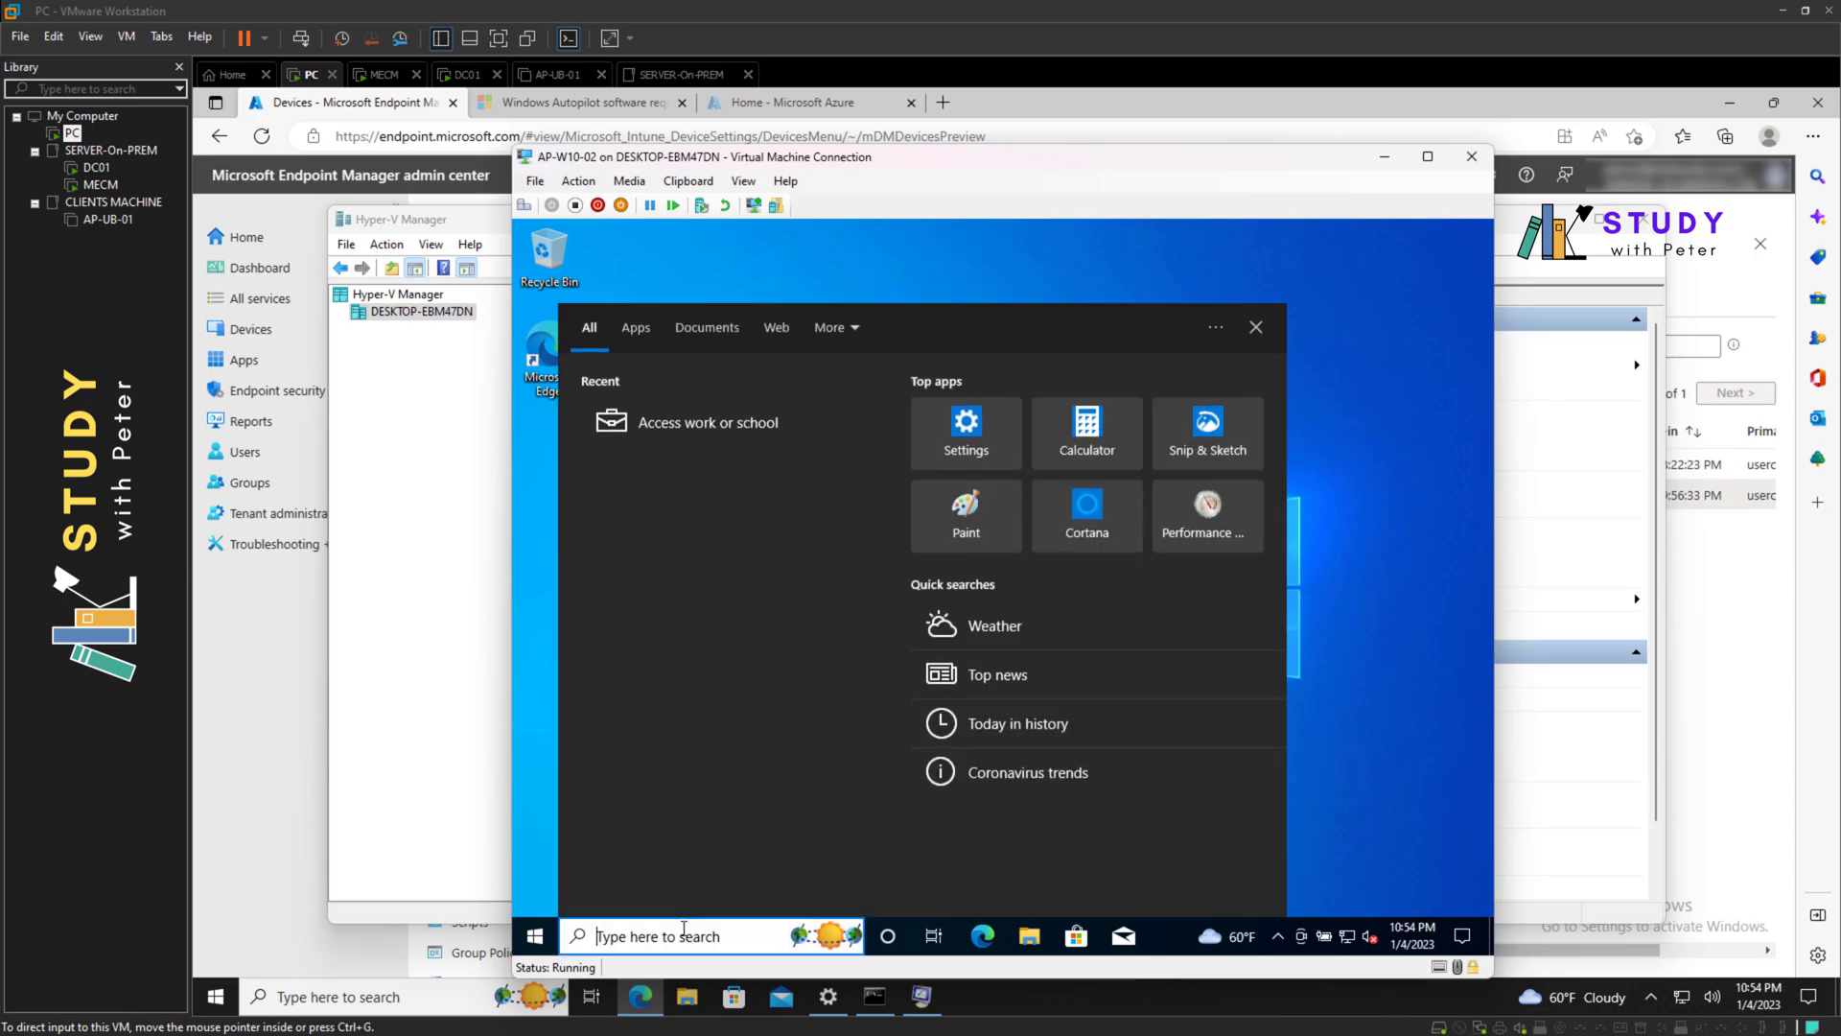
pyautogui.write('wo')
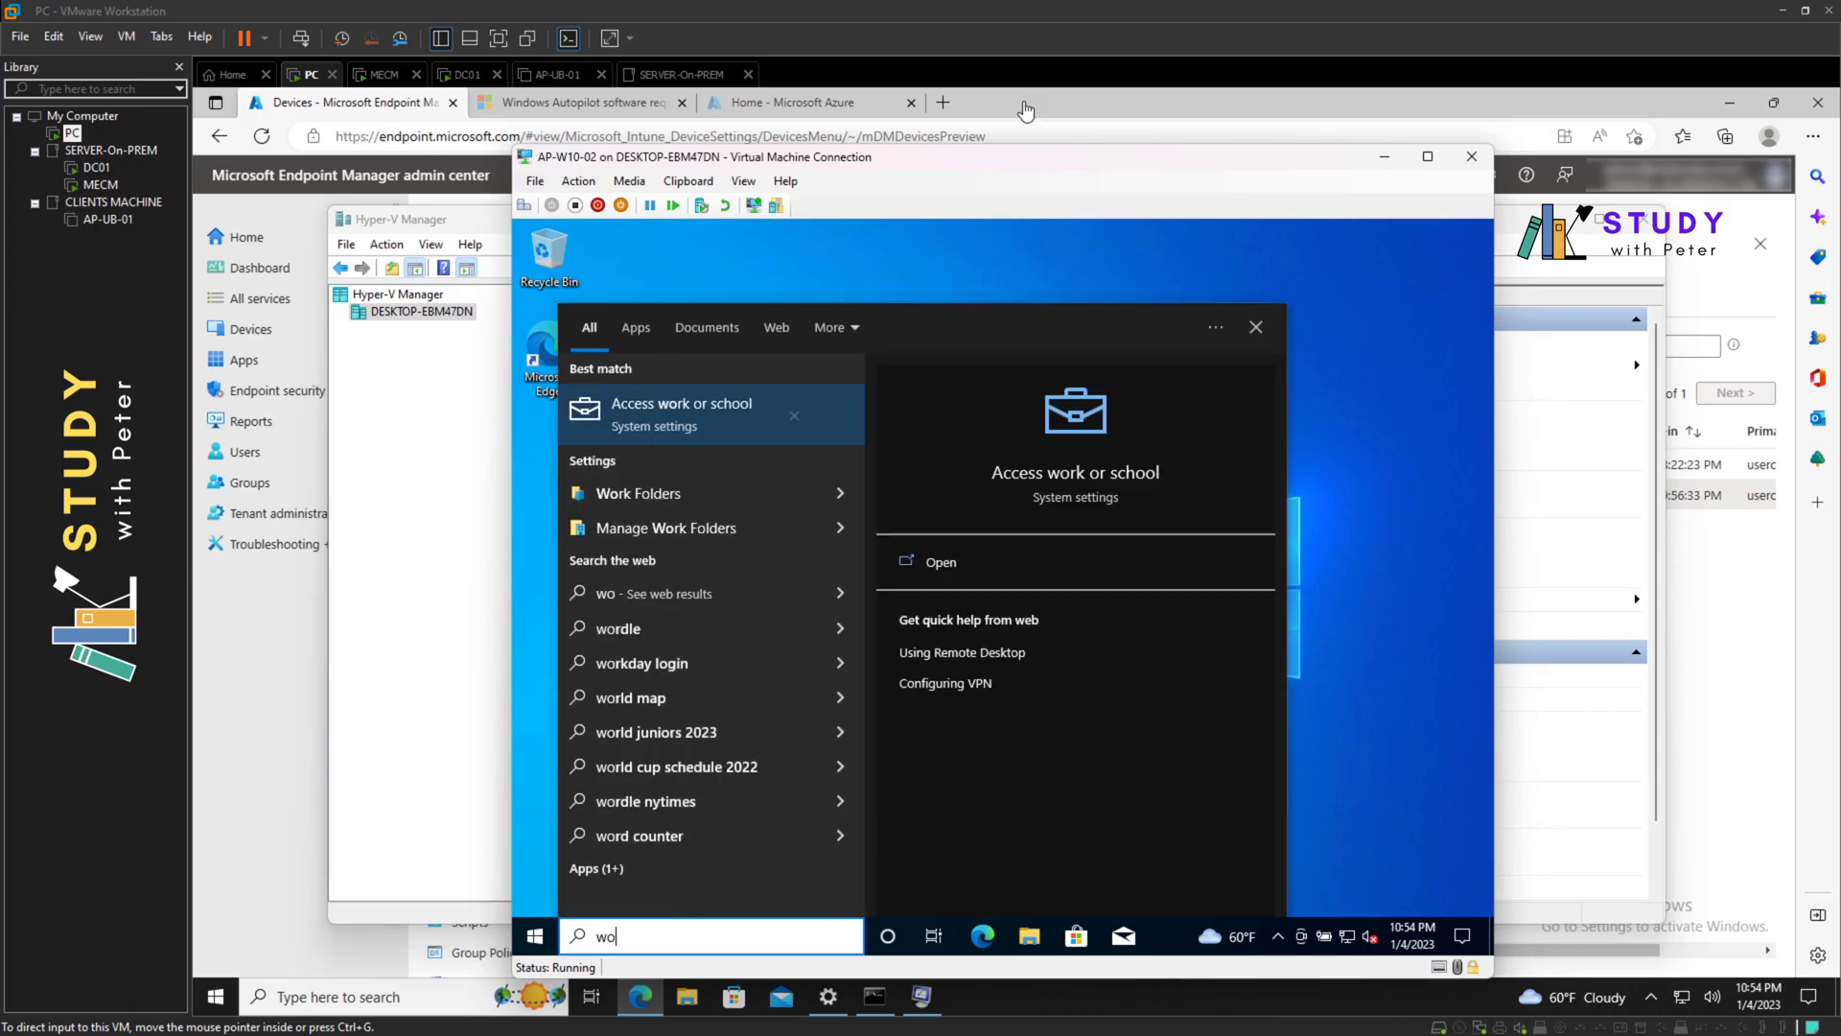
pyautogui.click(655, 415)
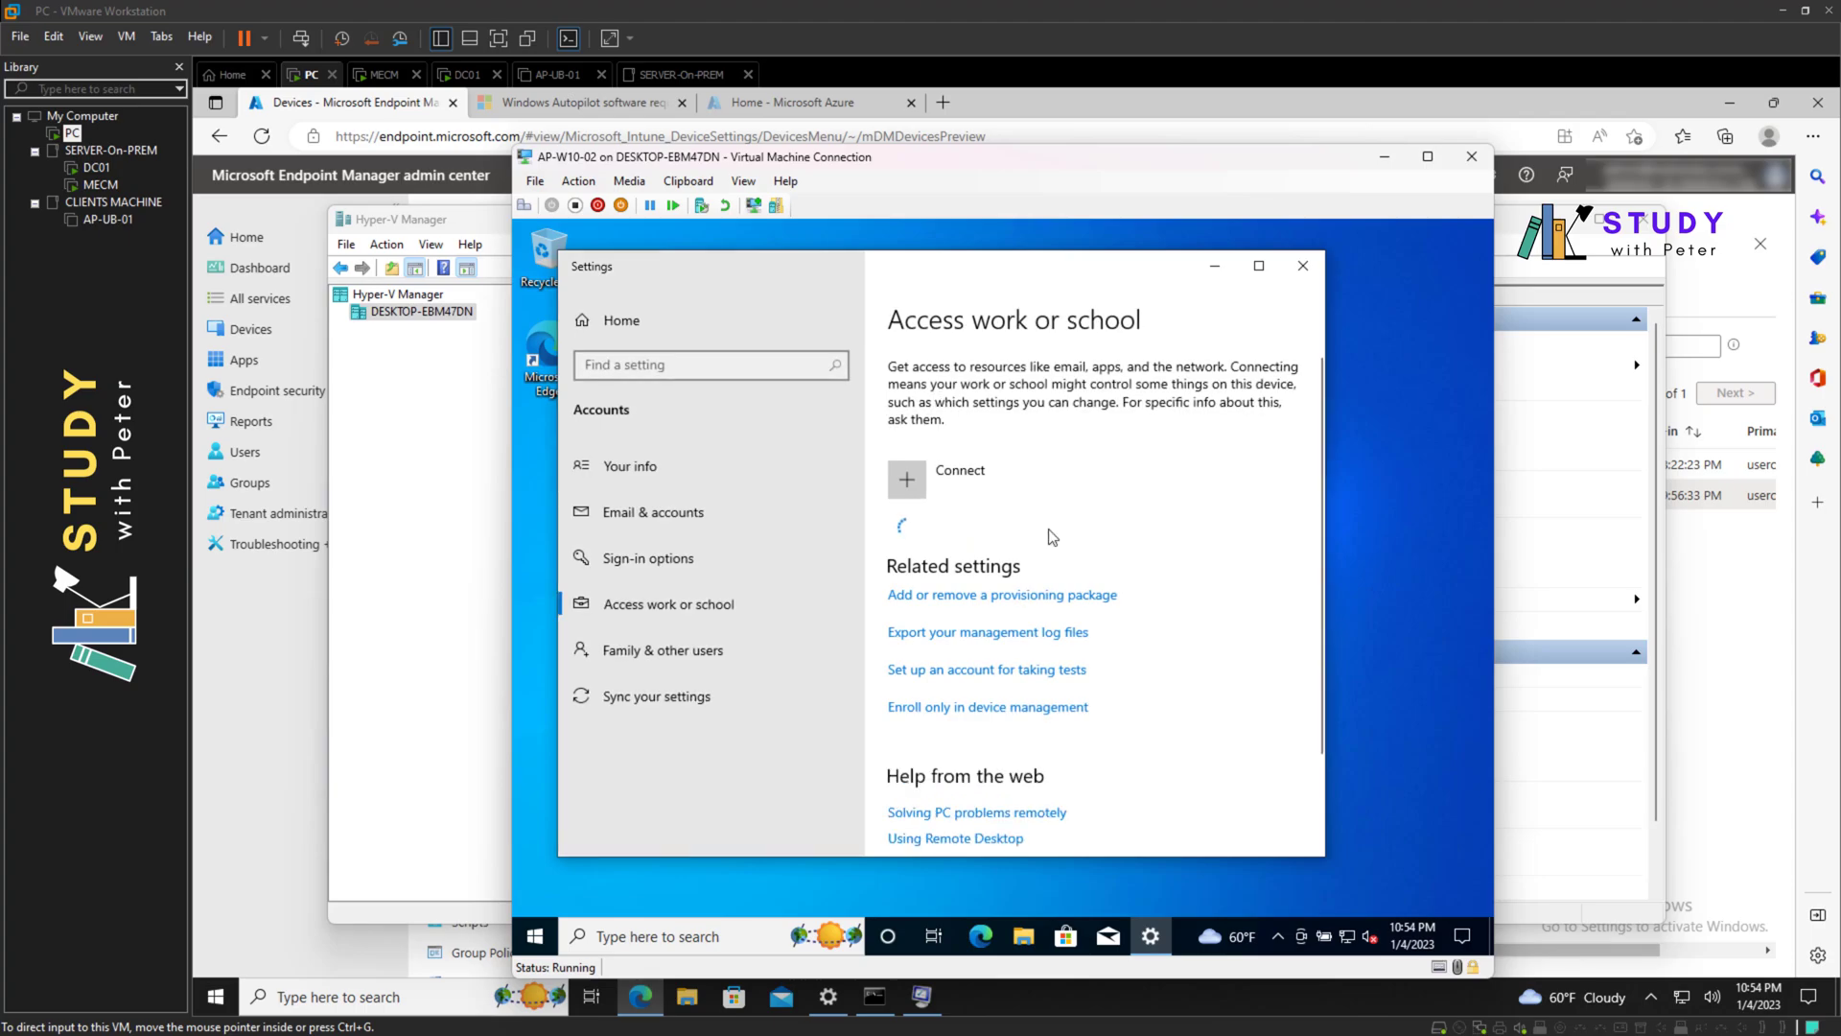
pyautogui.click(940, 474)
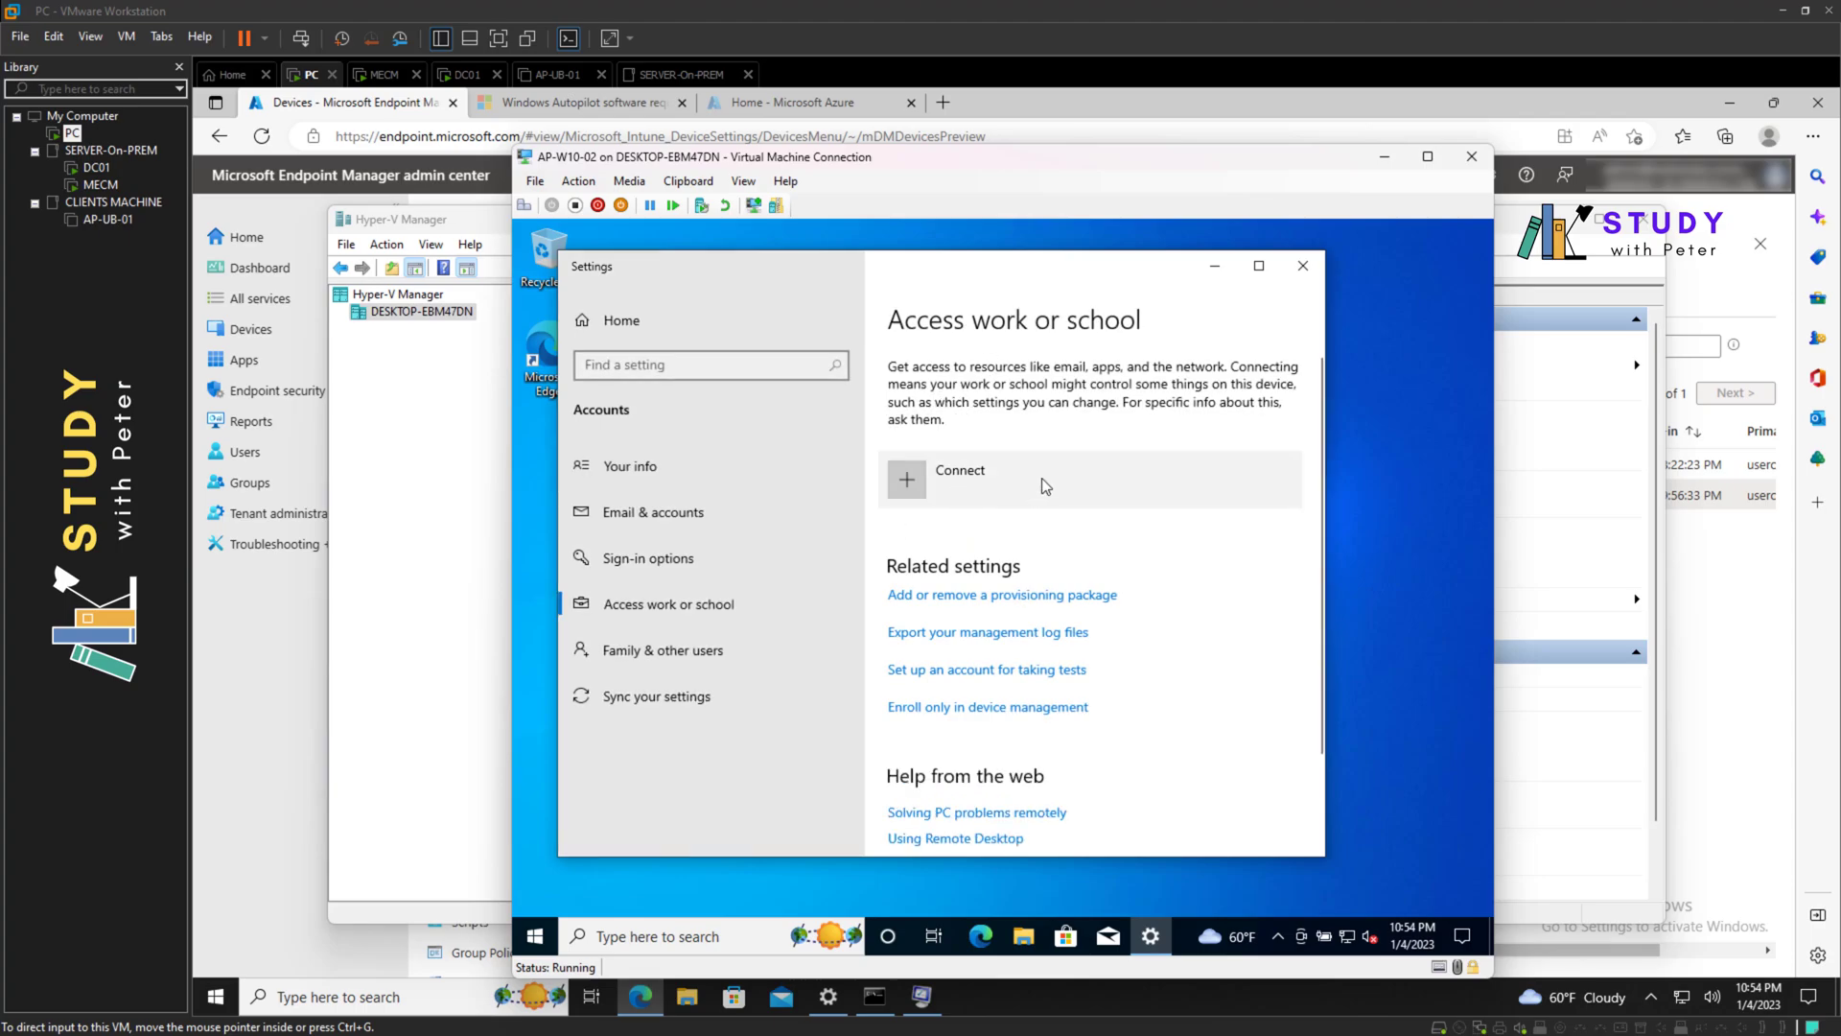
pyautogui.click(1212, 276)
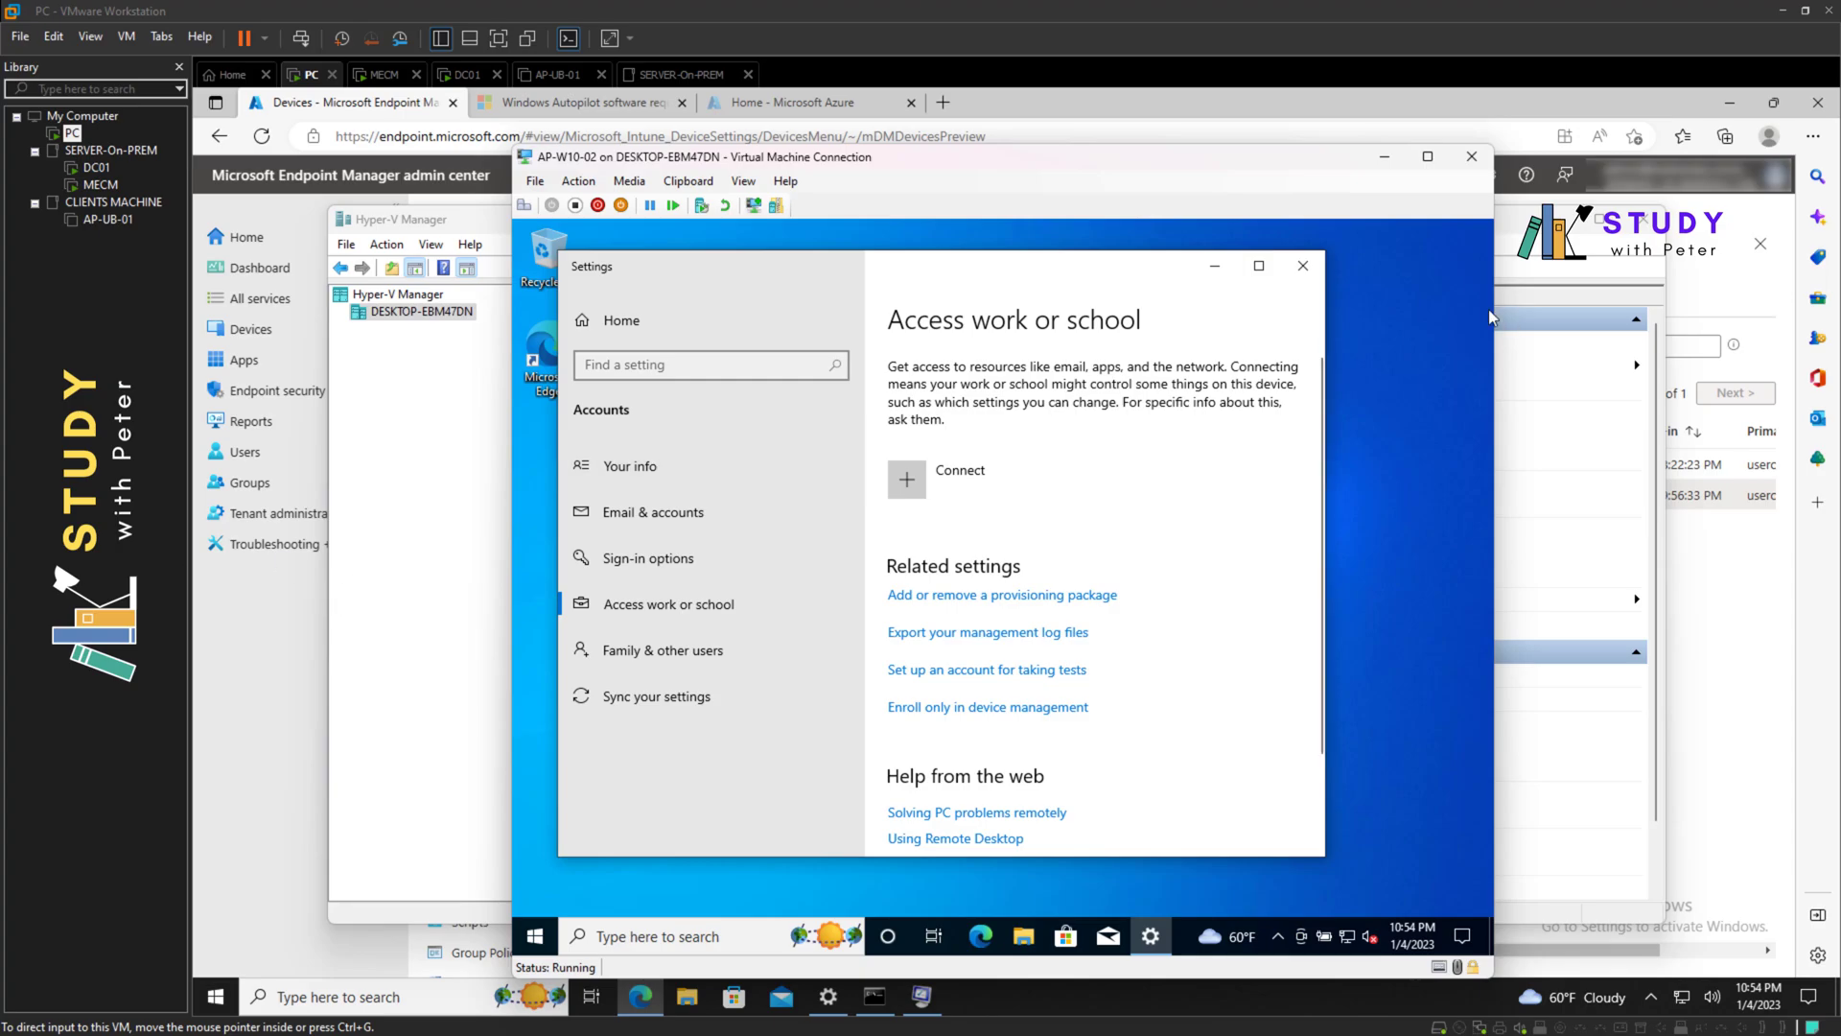
# - Launch Microsoft Store in the VM and start a search for Company Portal
pyautogui.click(1213, 267)
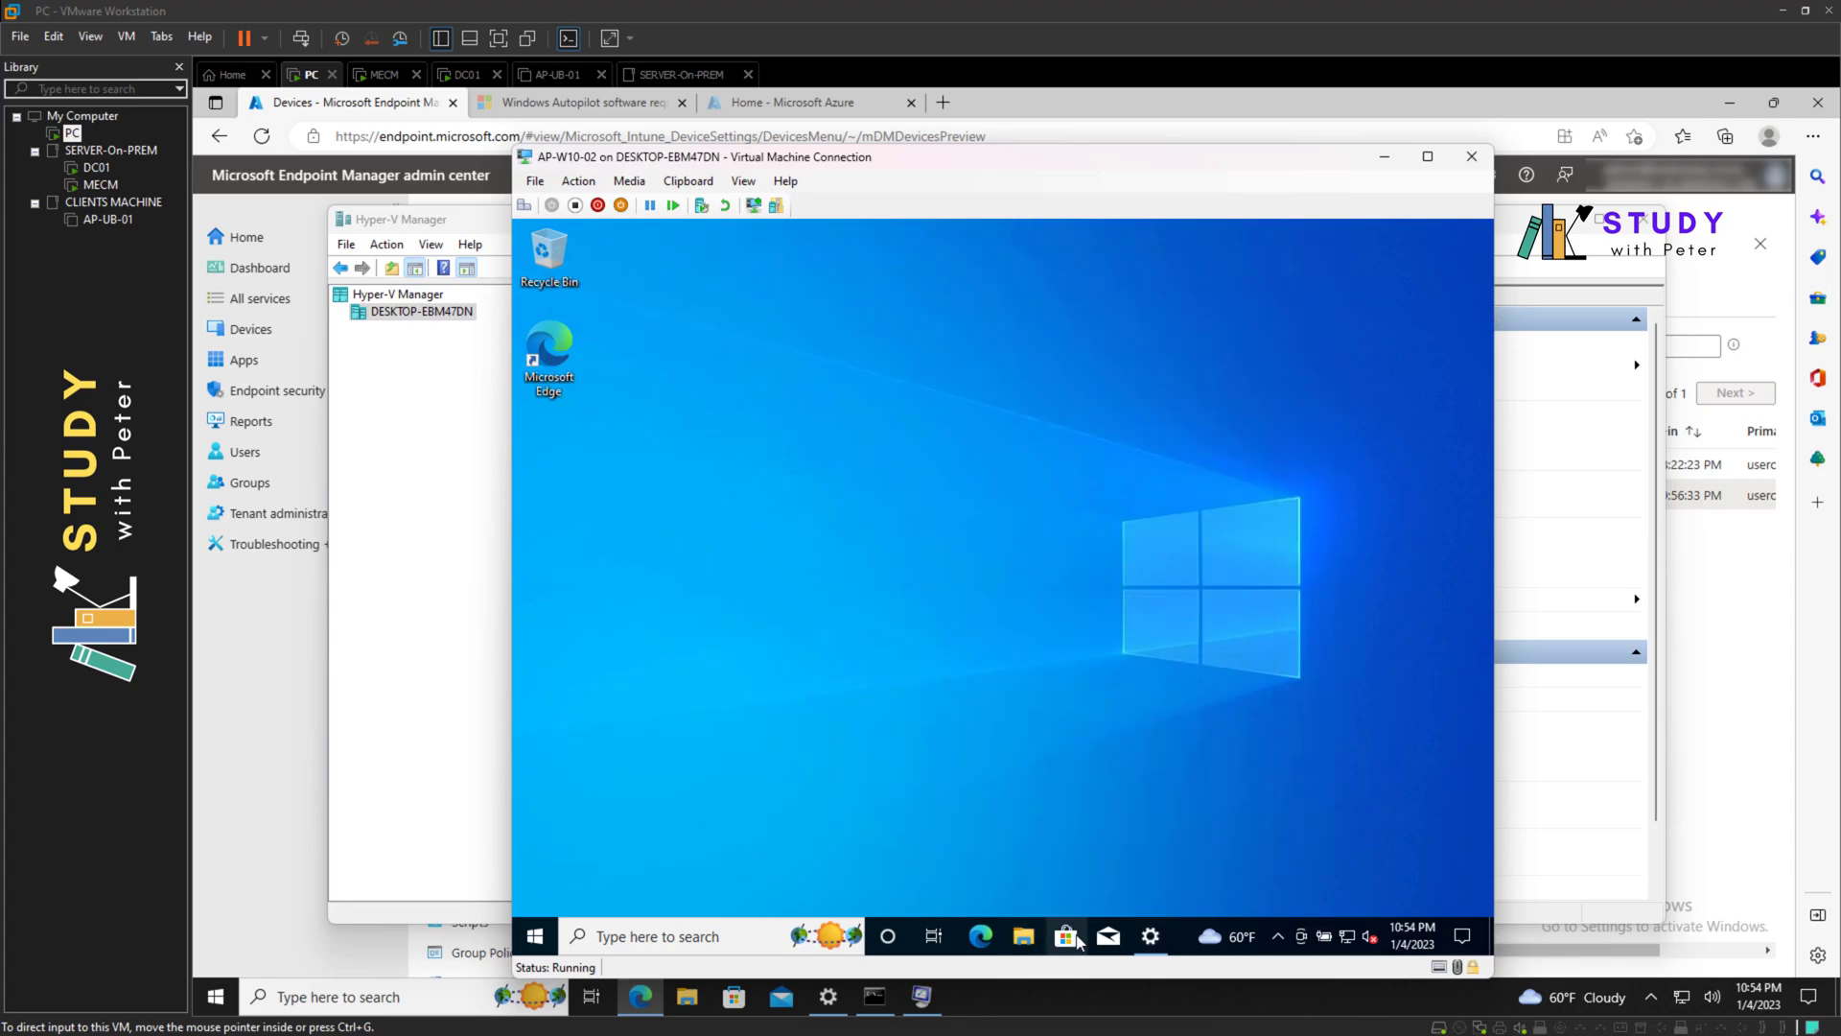
pyautogui.click(1064, 936)
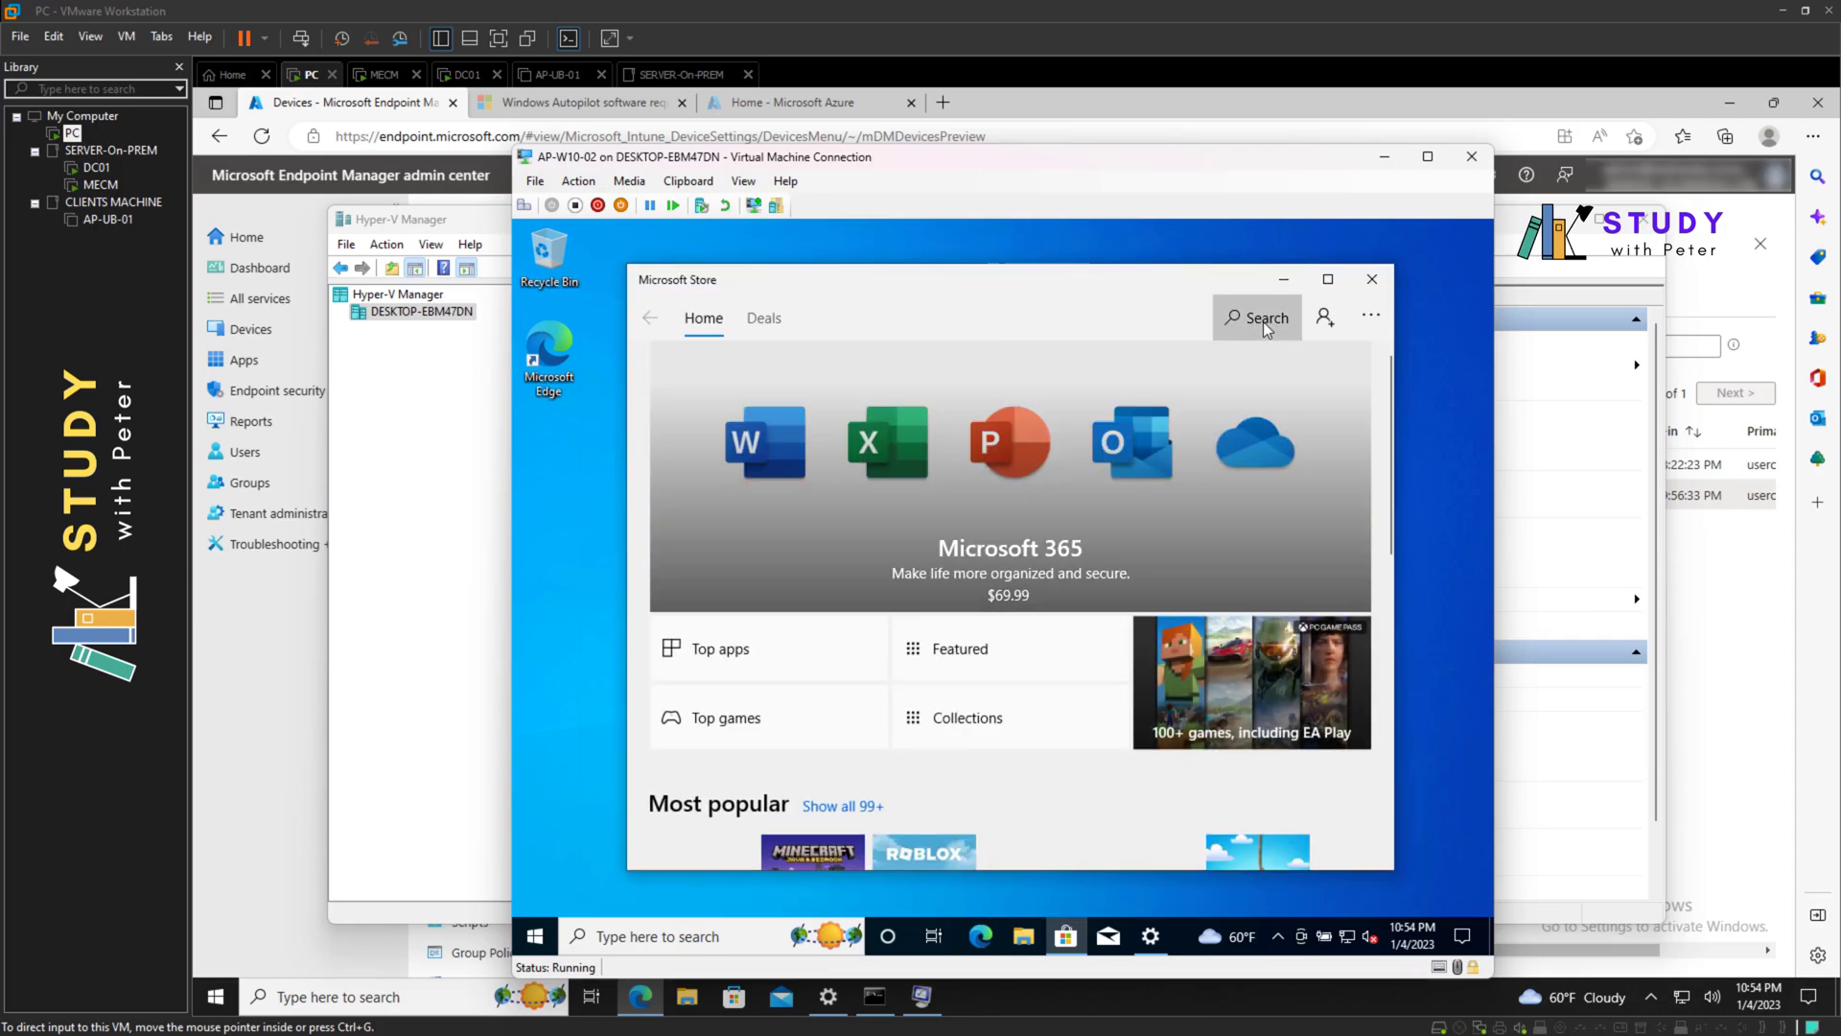
pyautogui.click(1263, 321)
pyautogui.write('co')
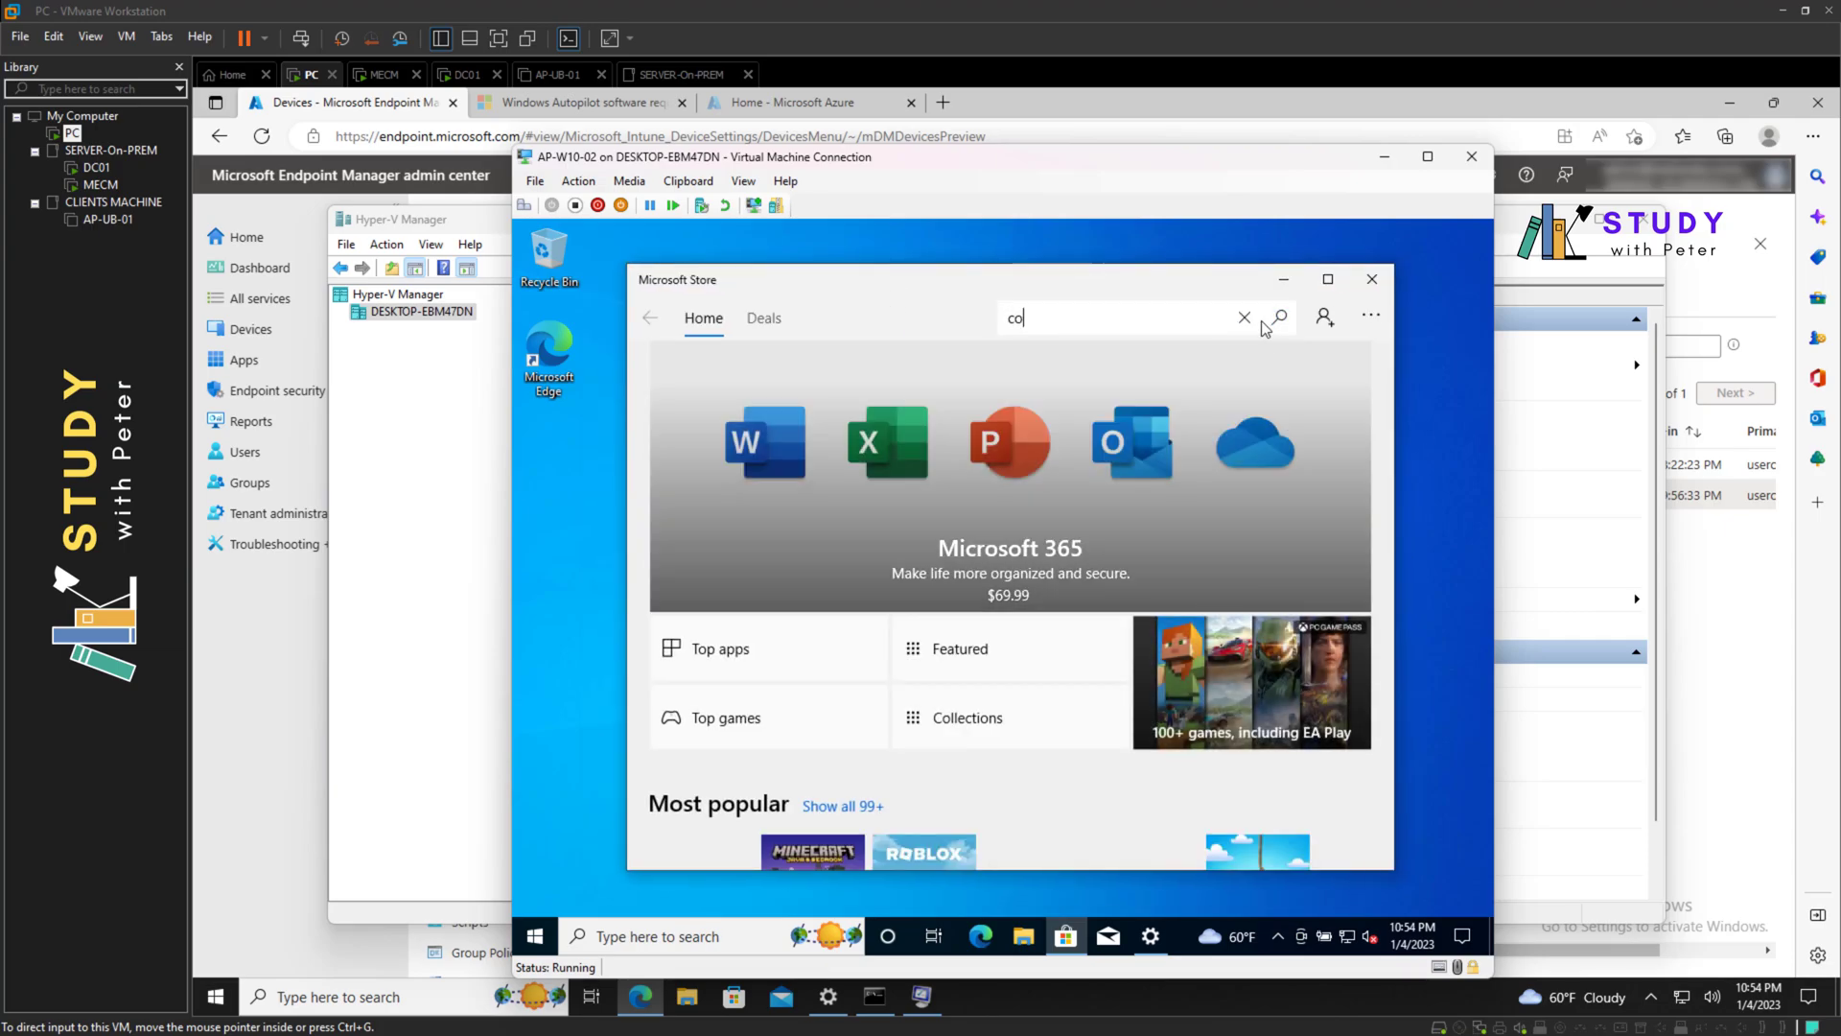
pyautogui.write('mpany p')
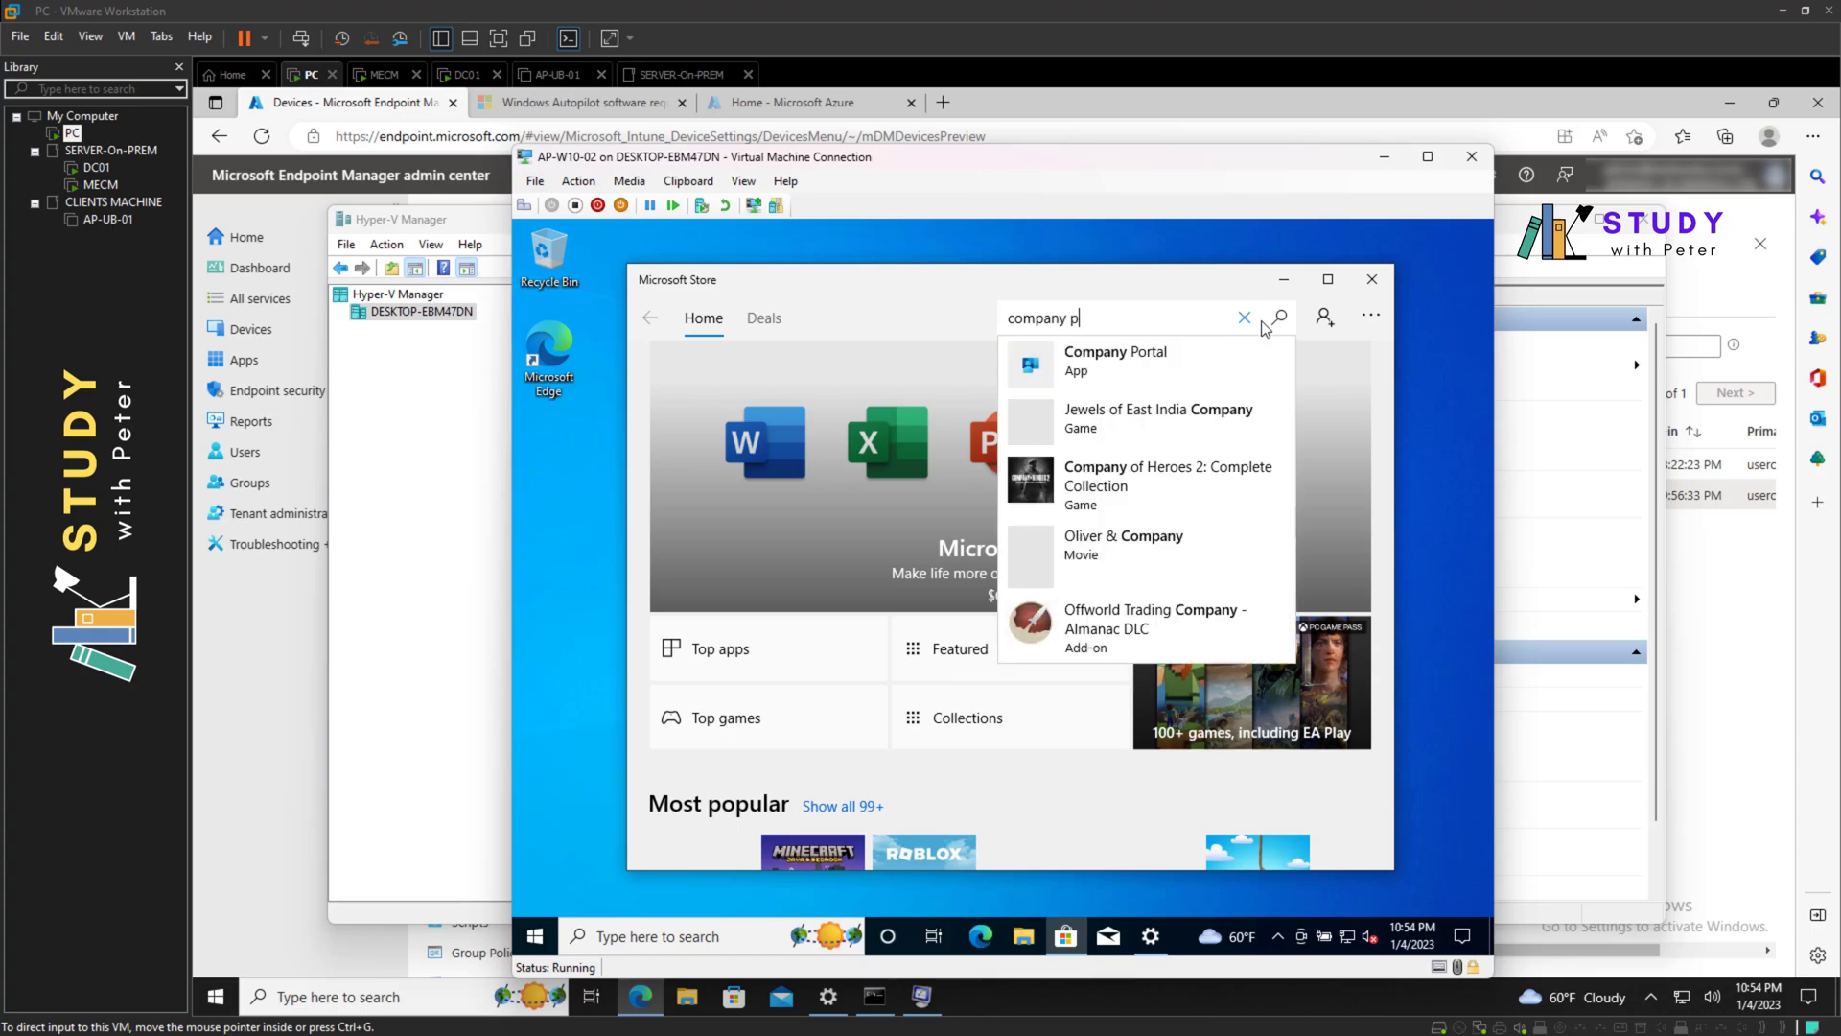
pyautogui.write('ort')
# - Get and install Company Portal, declining the Microsoft account sign-in
pyautogui.click(1211, 363)
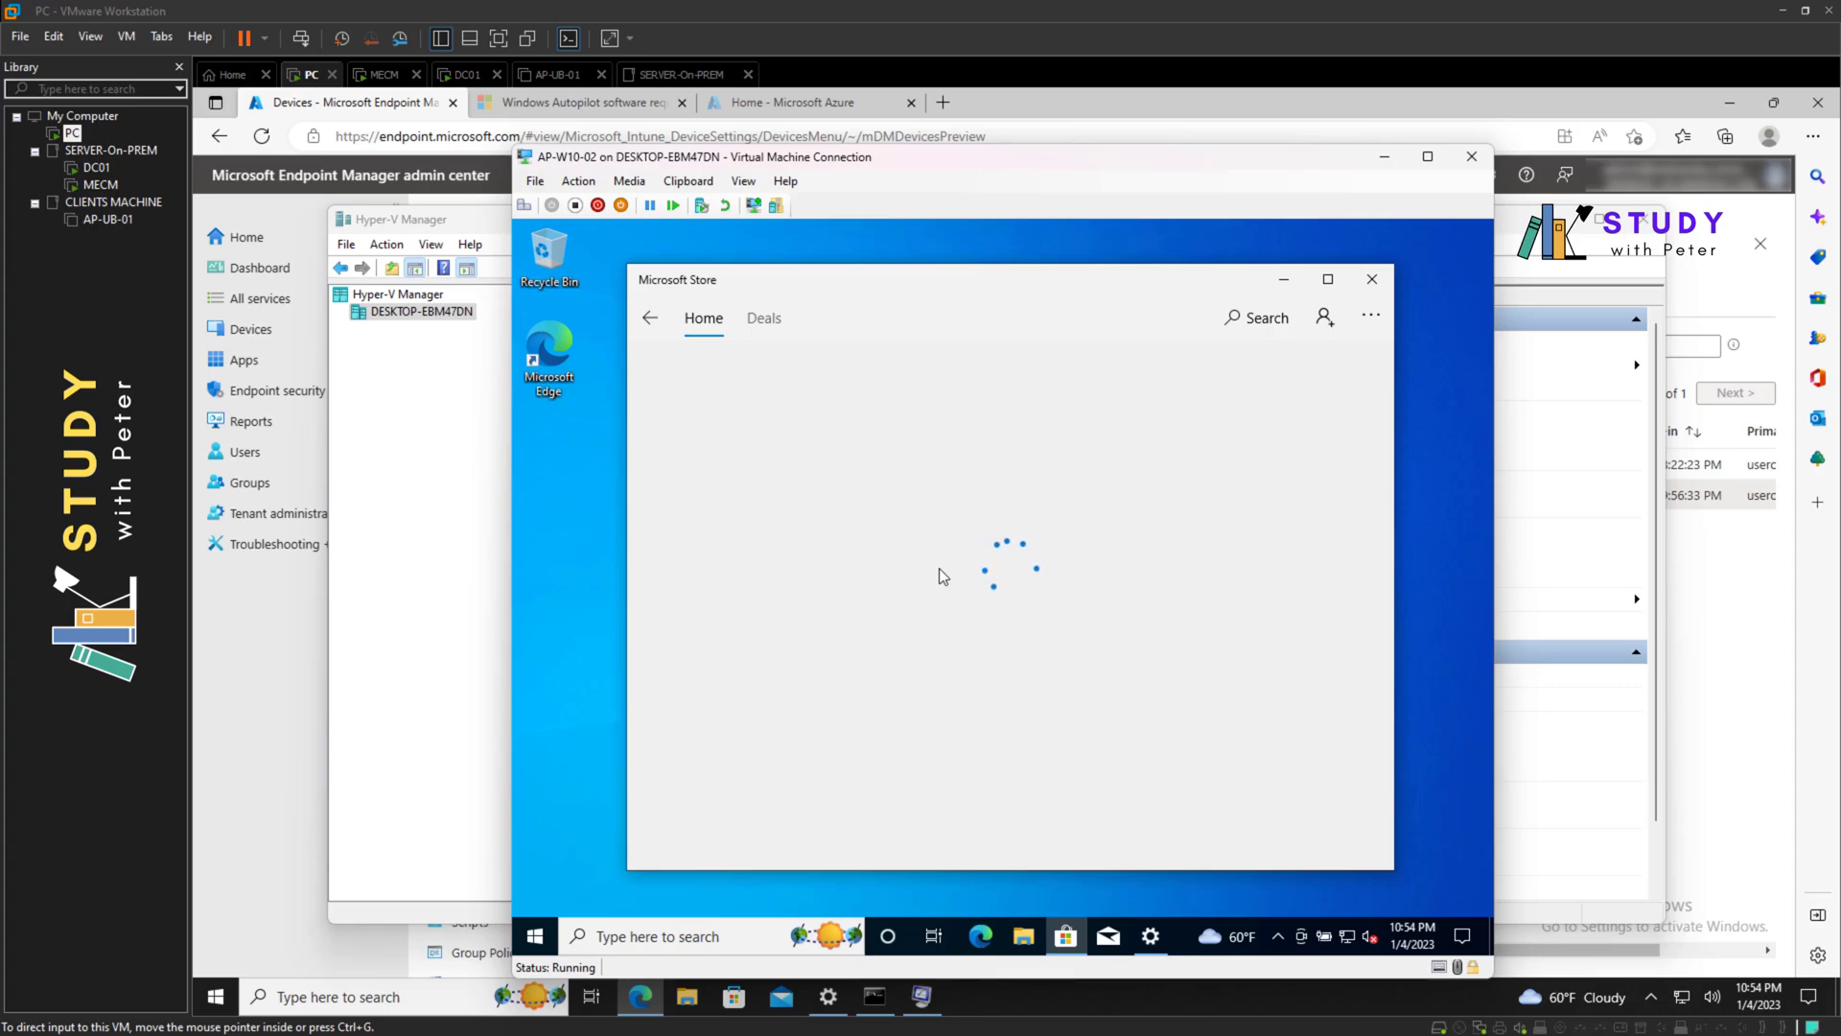
pyautogui.click(1016, 633)
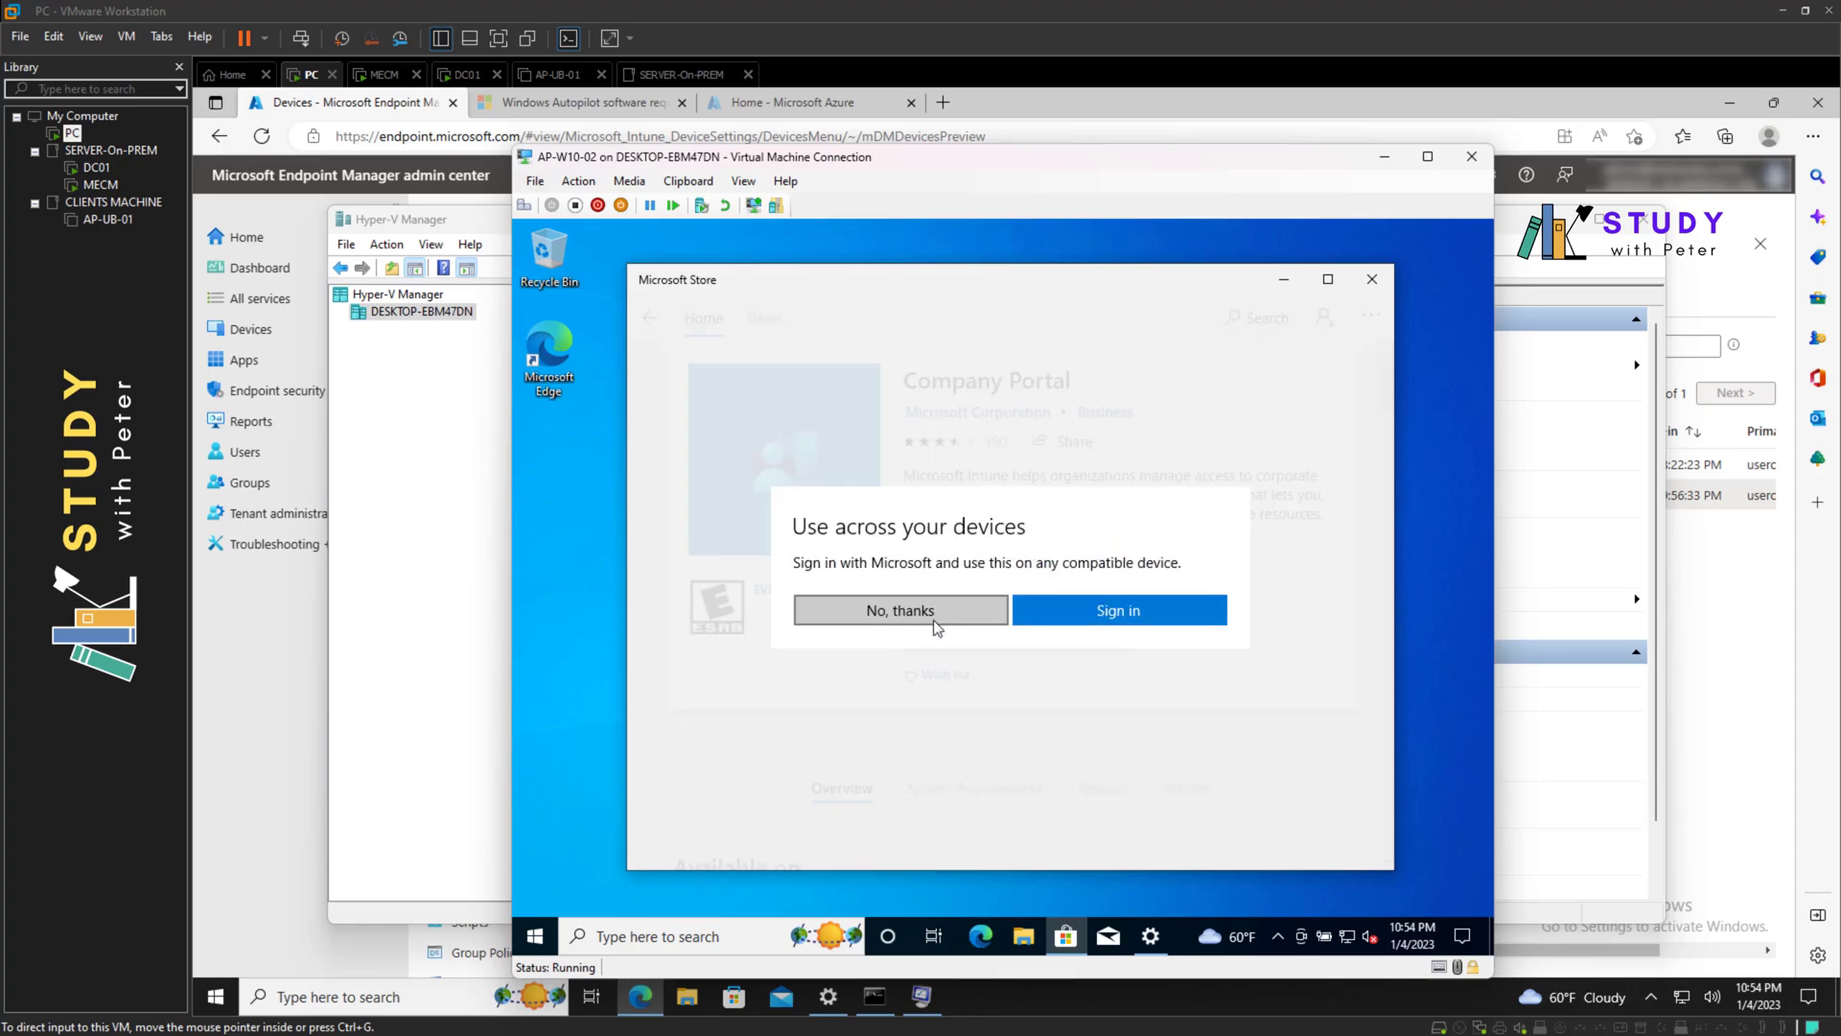
pyautogui.click(933, 619)
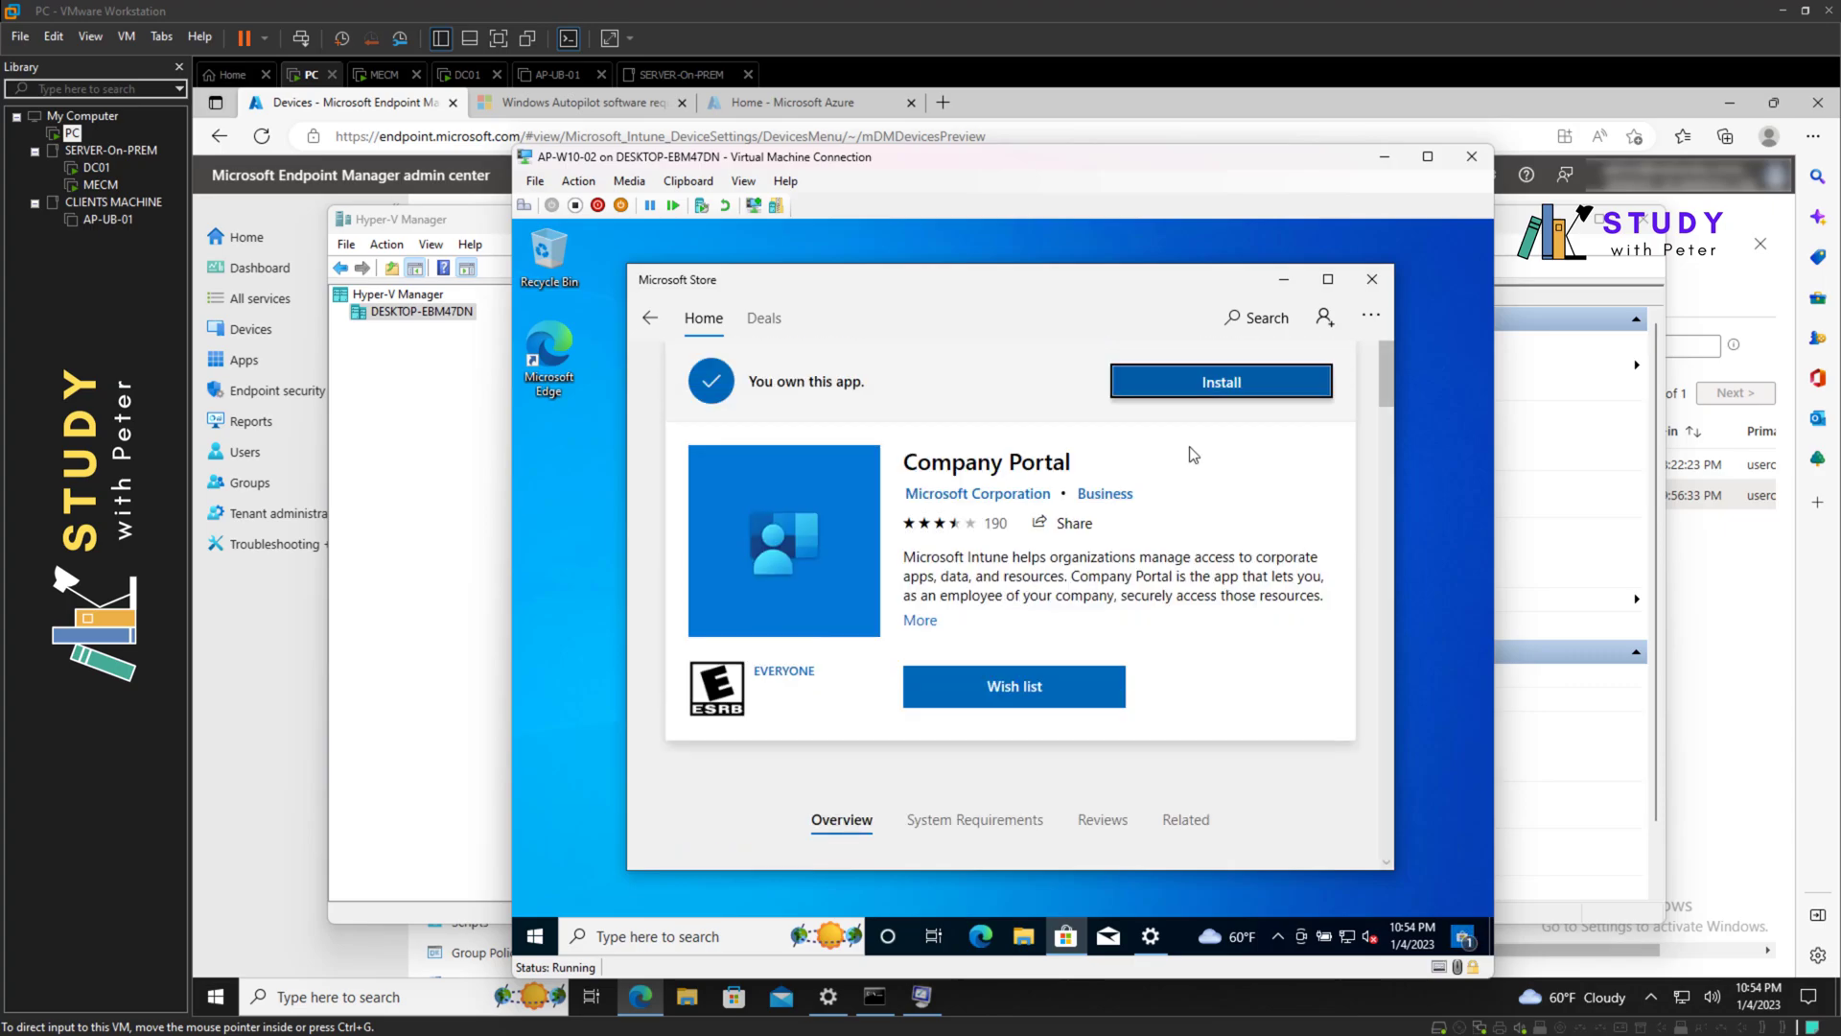
pyautogui.click(1222, 394)
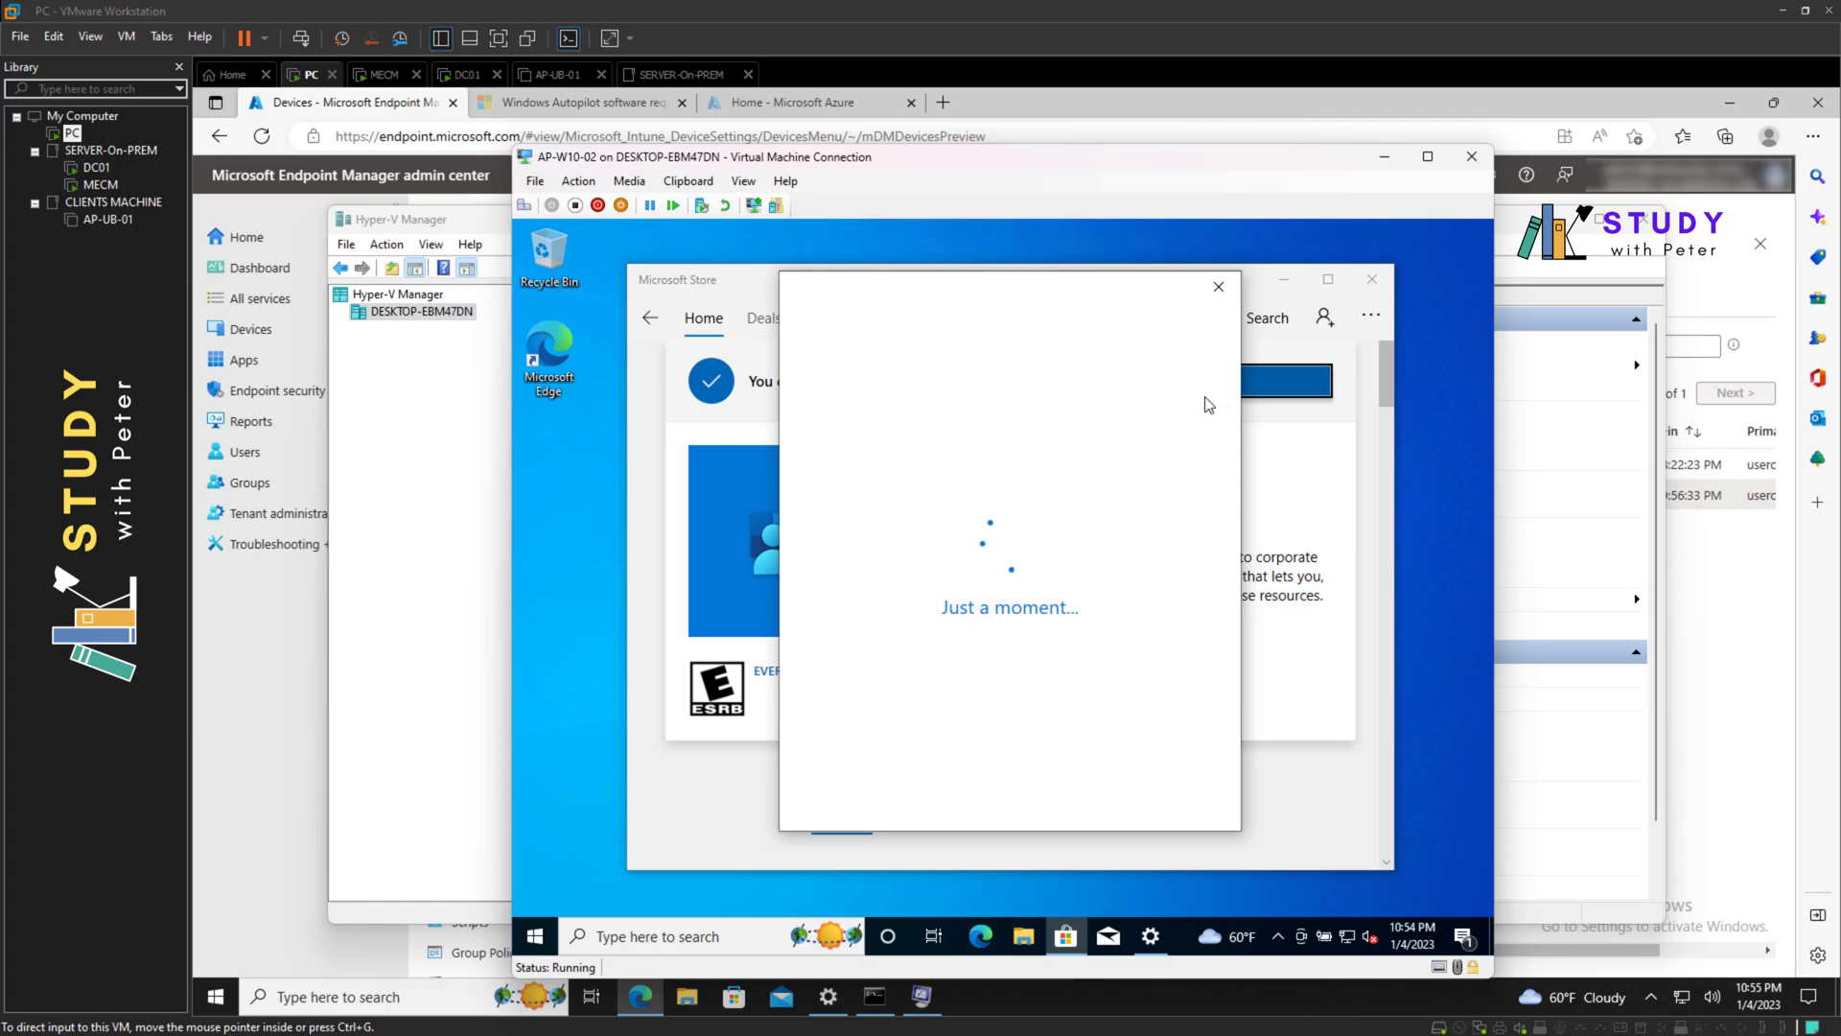
pyautogui.click(1219, 286)
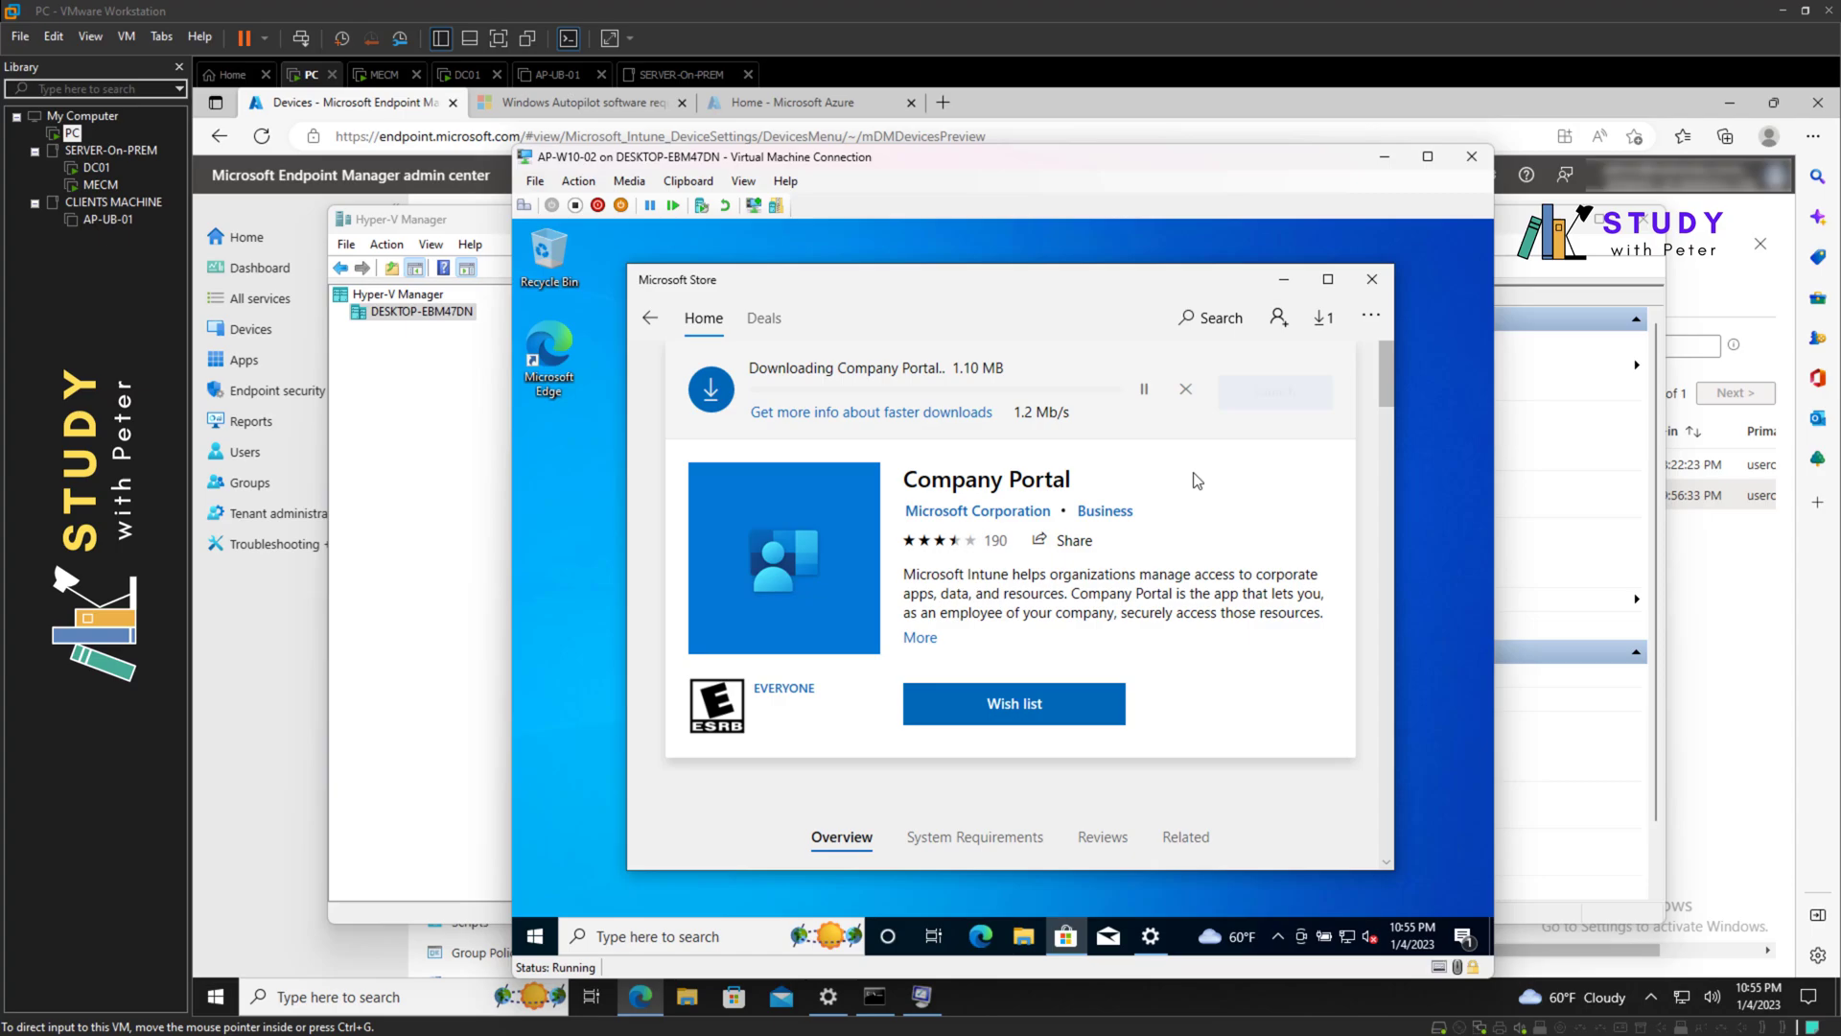
# - Watch Company Portal download in Downloads and updates, then launch it from Recent activity
pyautogui.click(1324, 319)
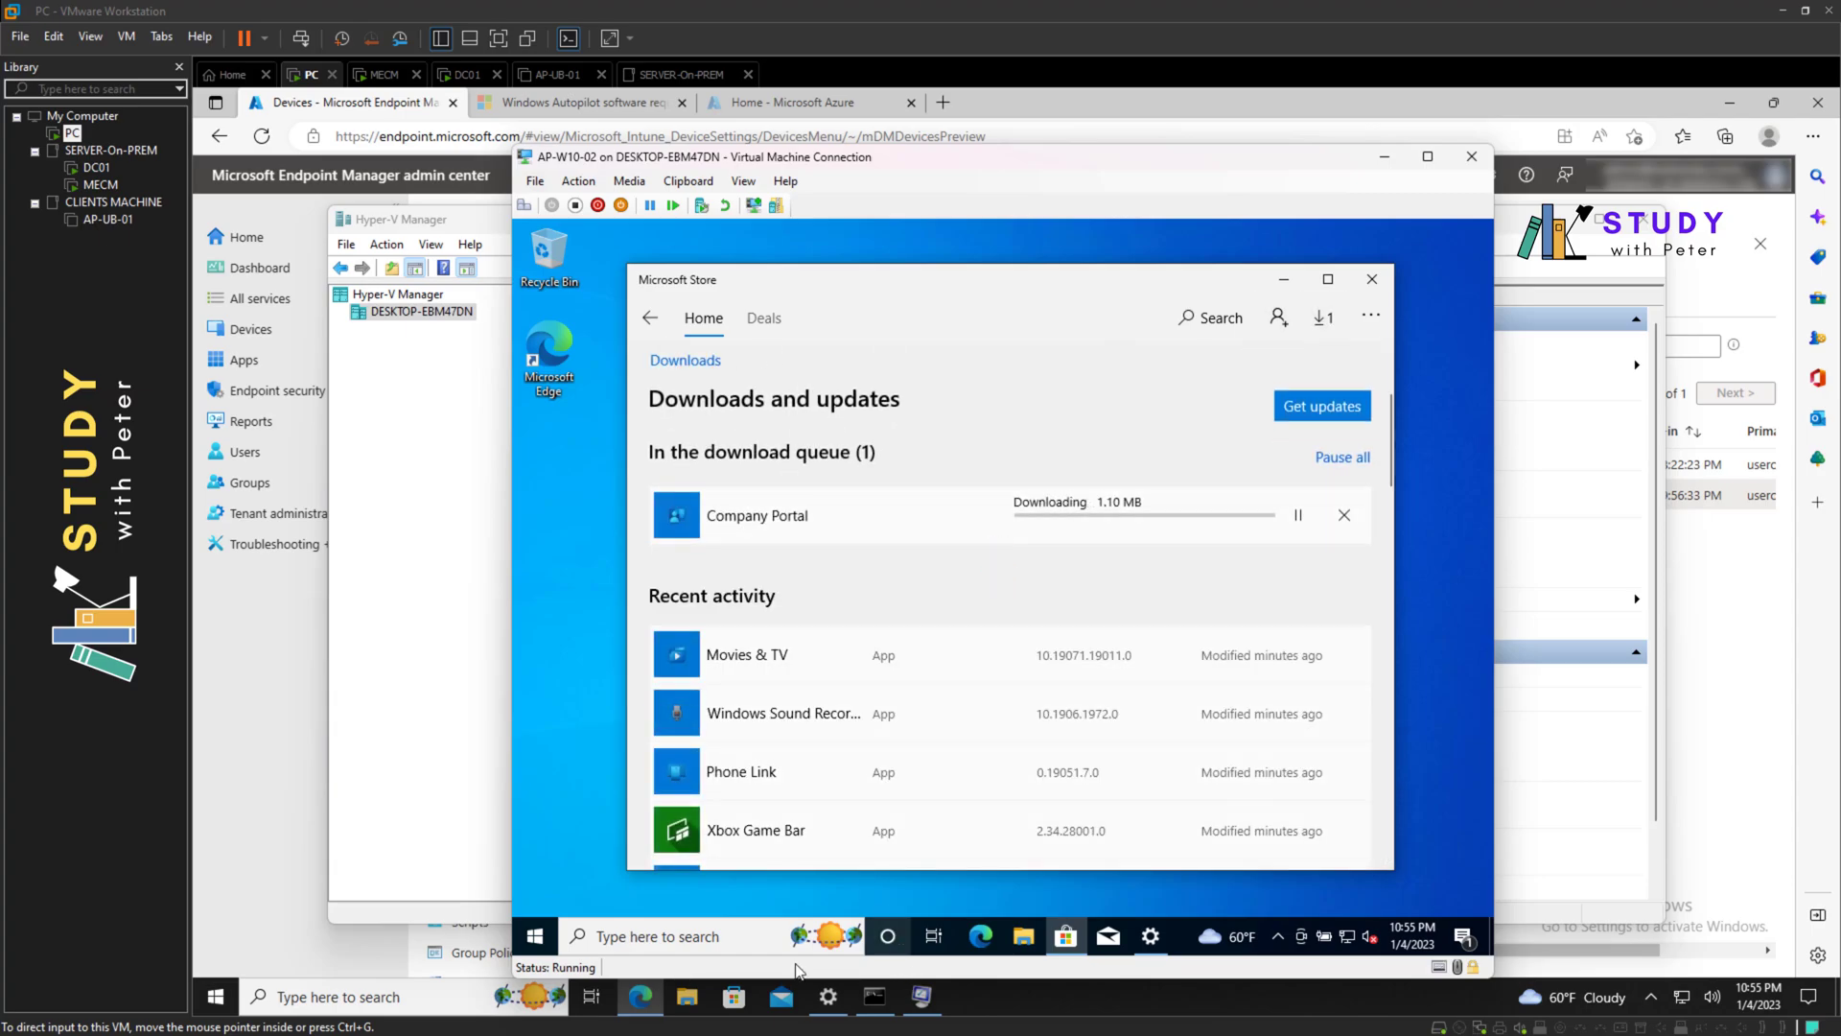
pyautogui.click(647, 936)
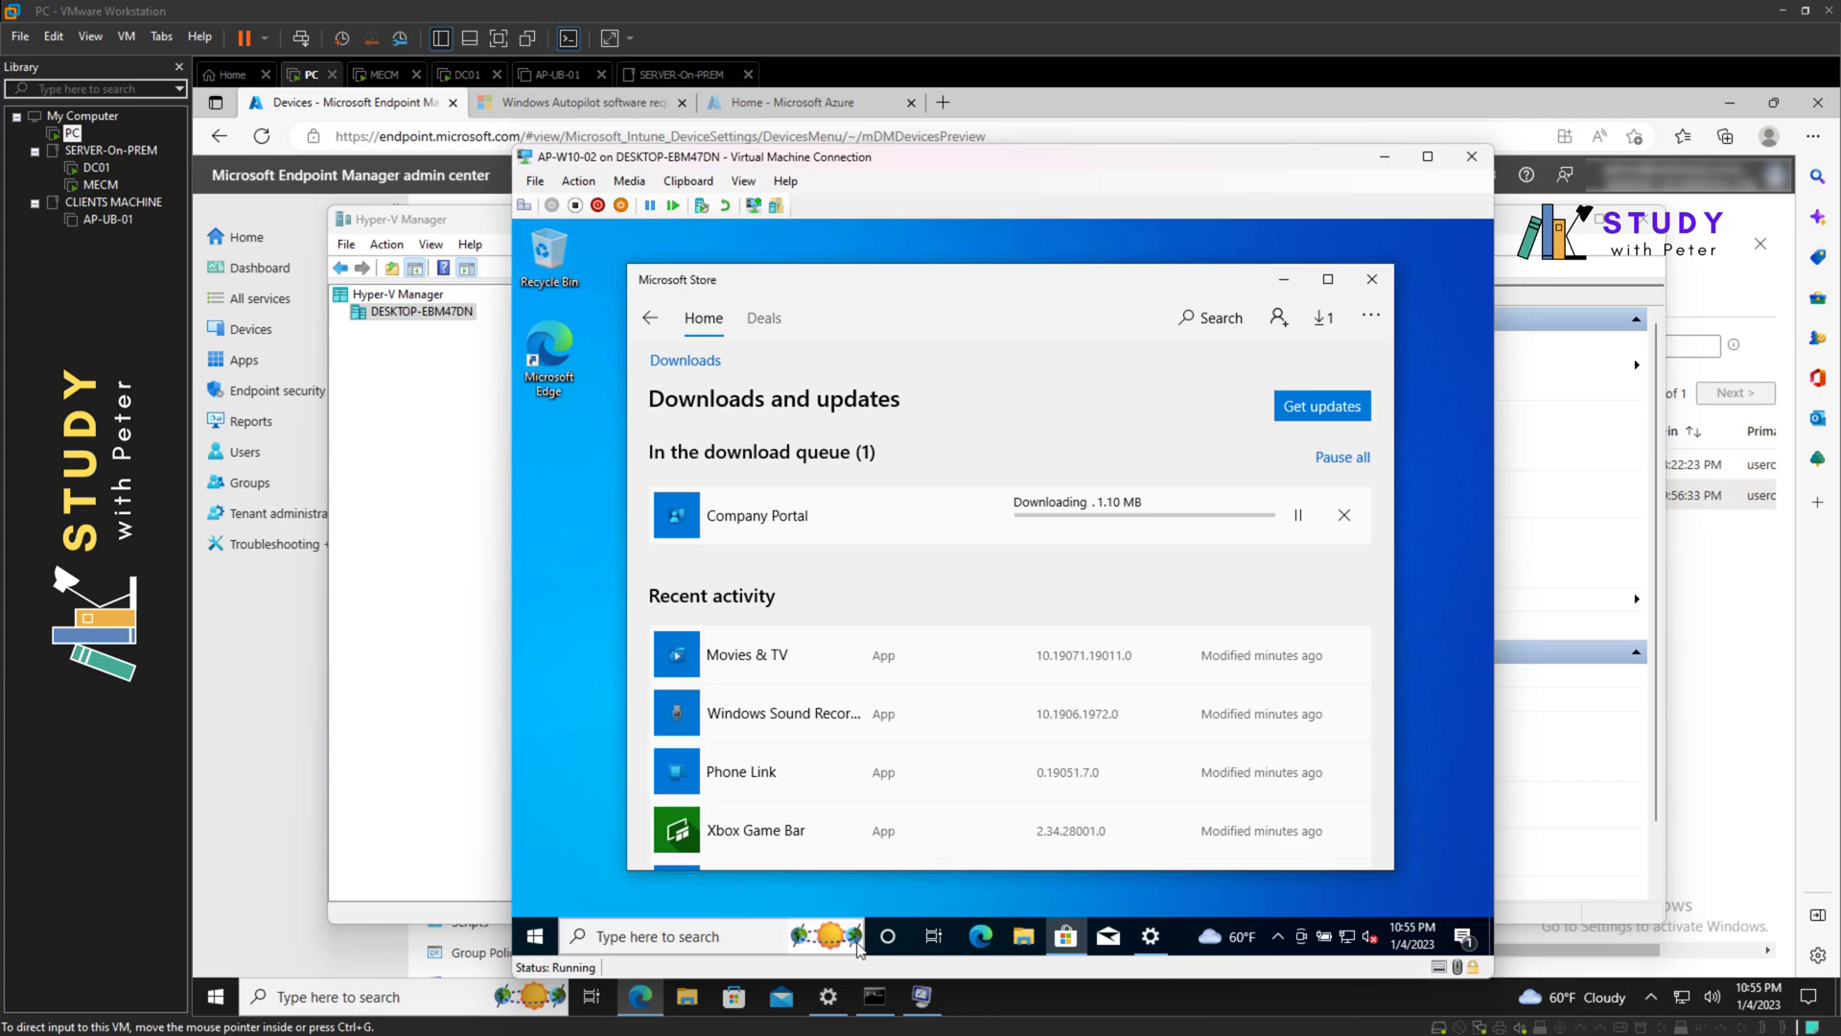
pyautogui.click(1371, 362)
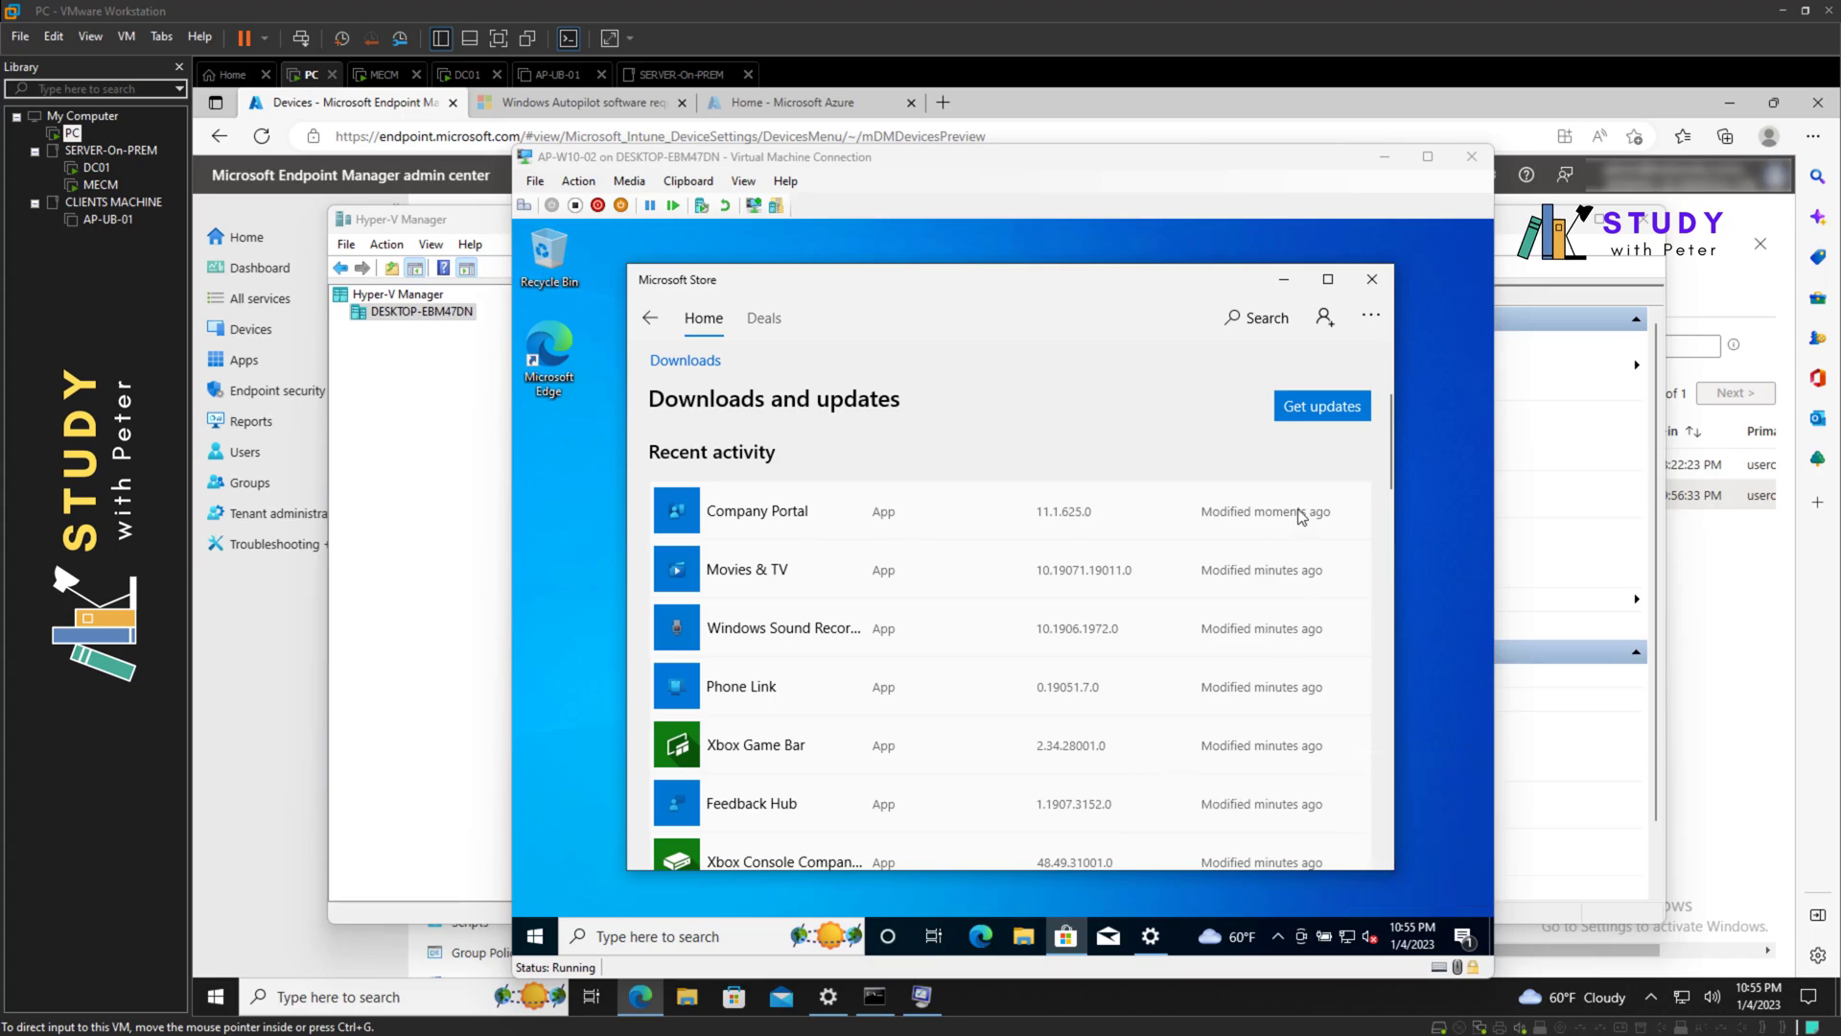
pyautogui.click(841, 521)
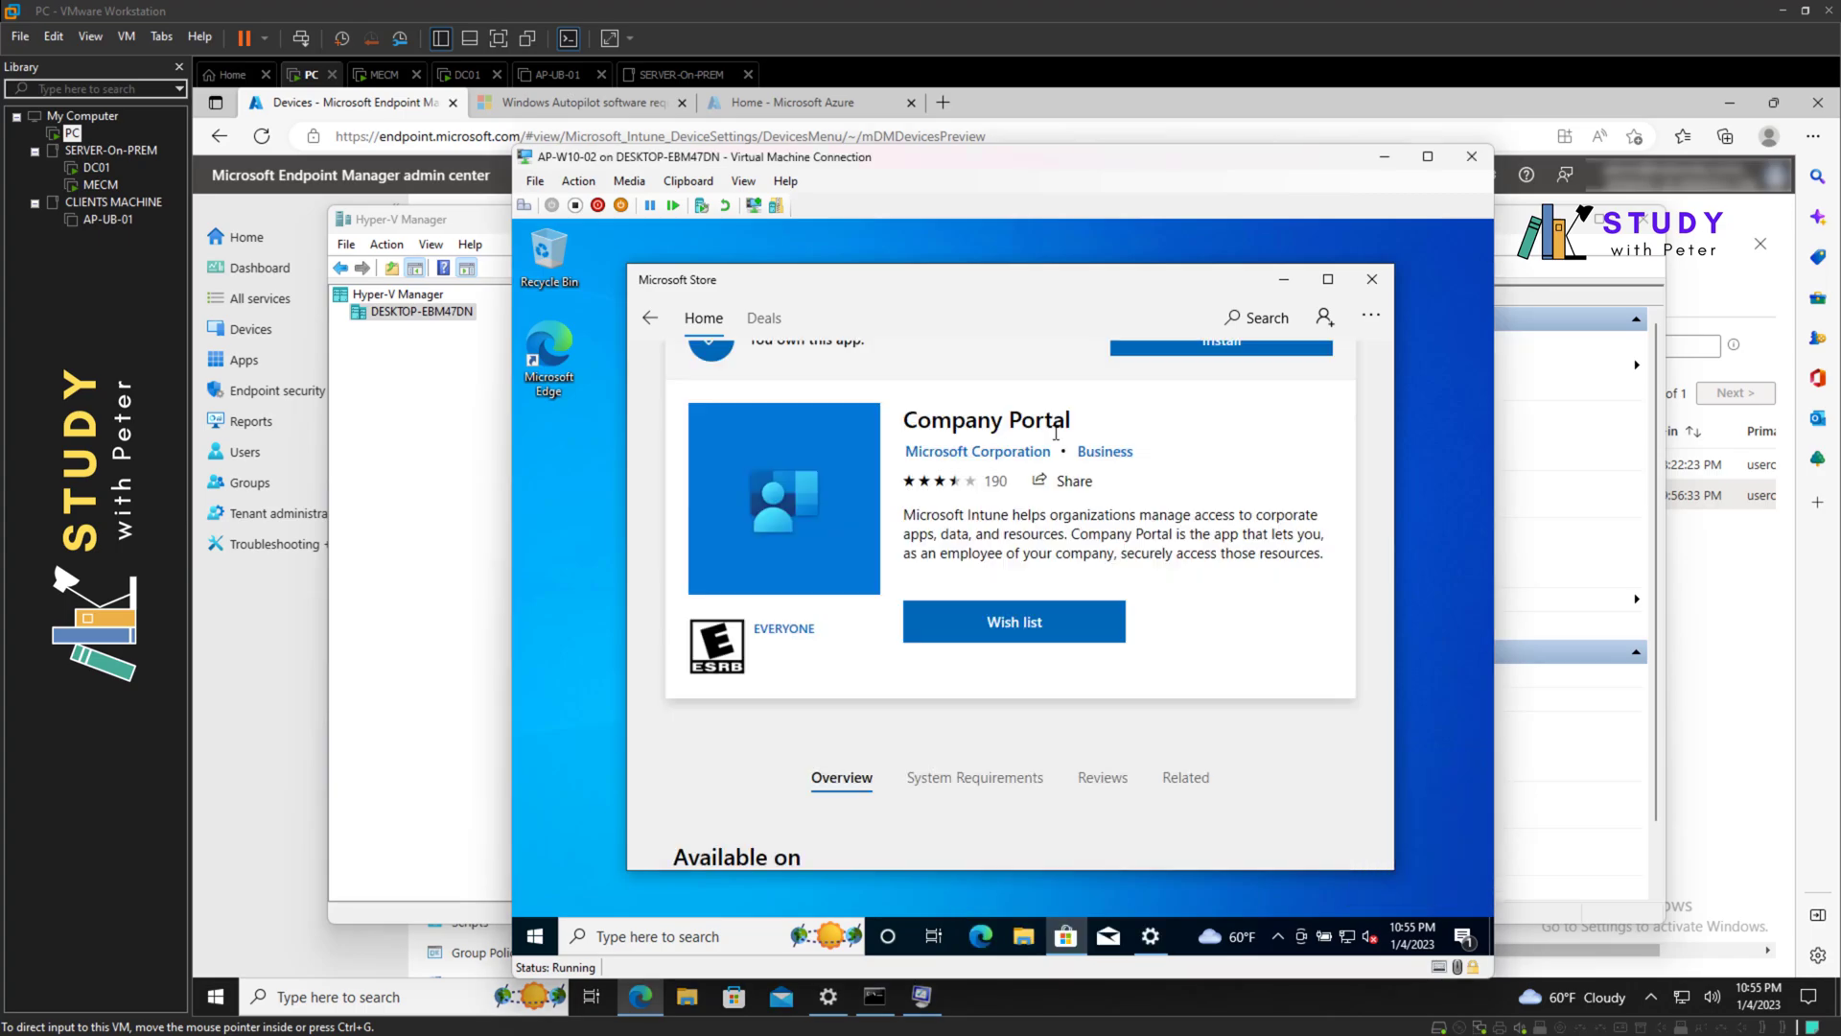
# - Sign in to Company Portal with the work account, retrying the password, and allow device management
pyautogui.click(1202, 399)
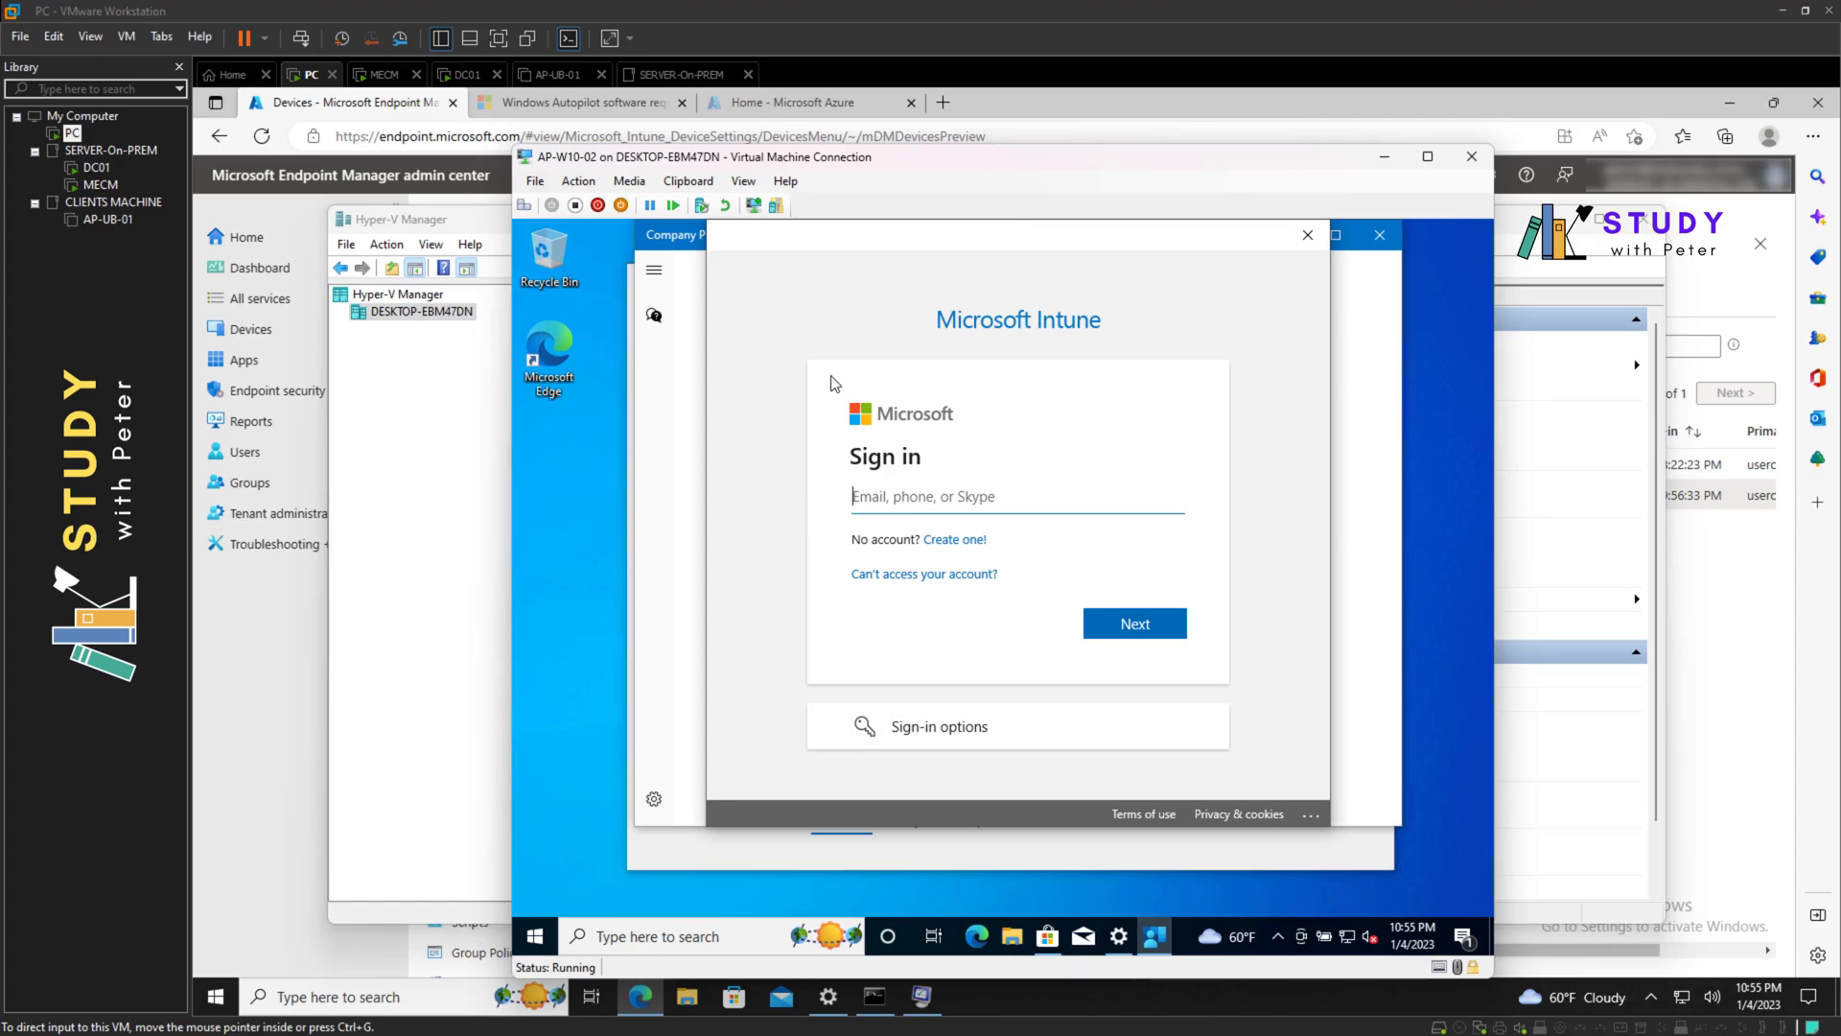
pyautogui.press('Return')
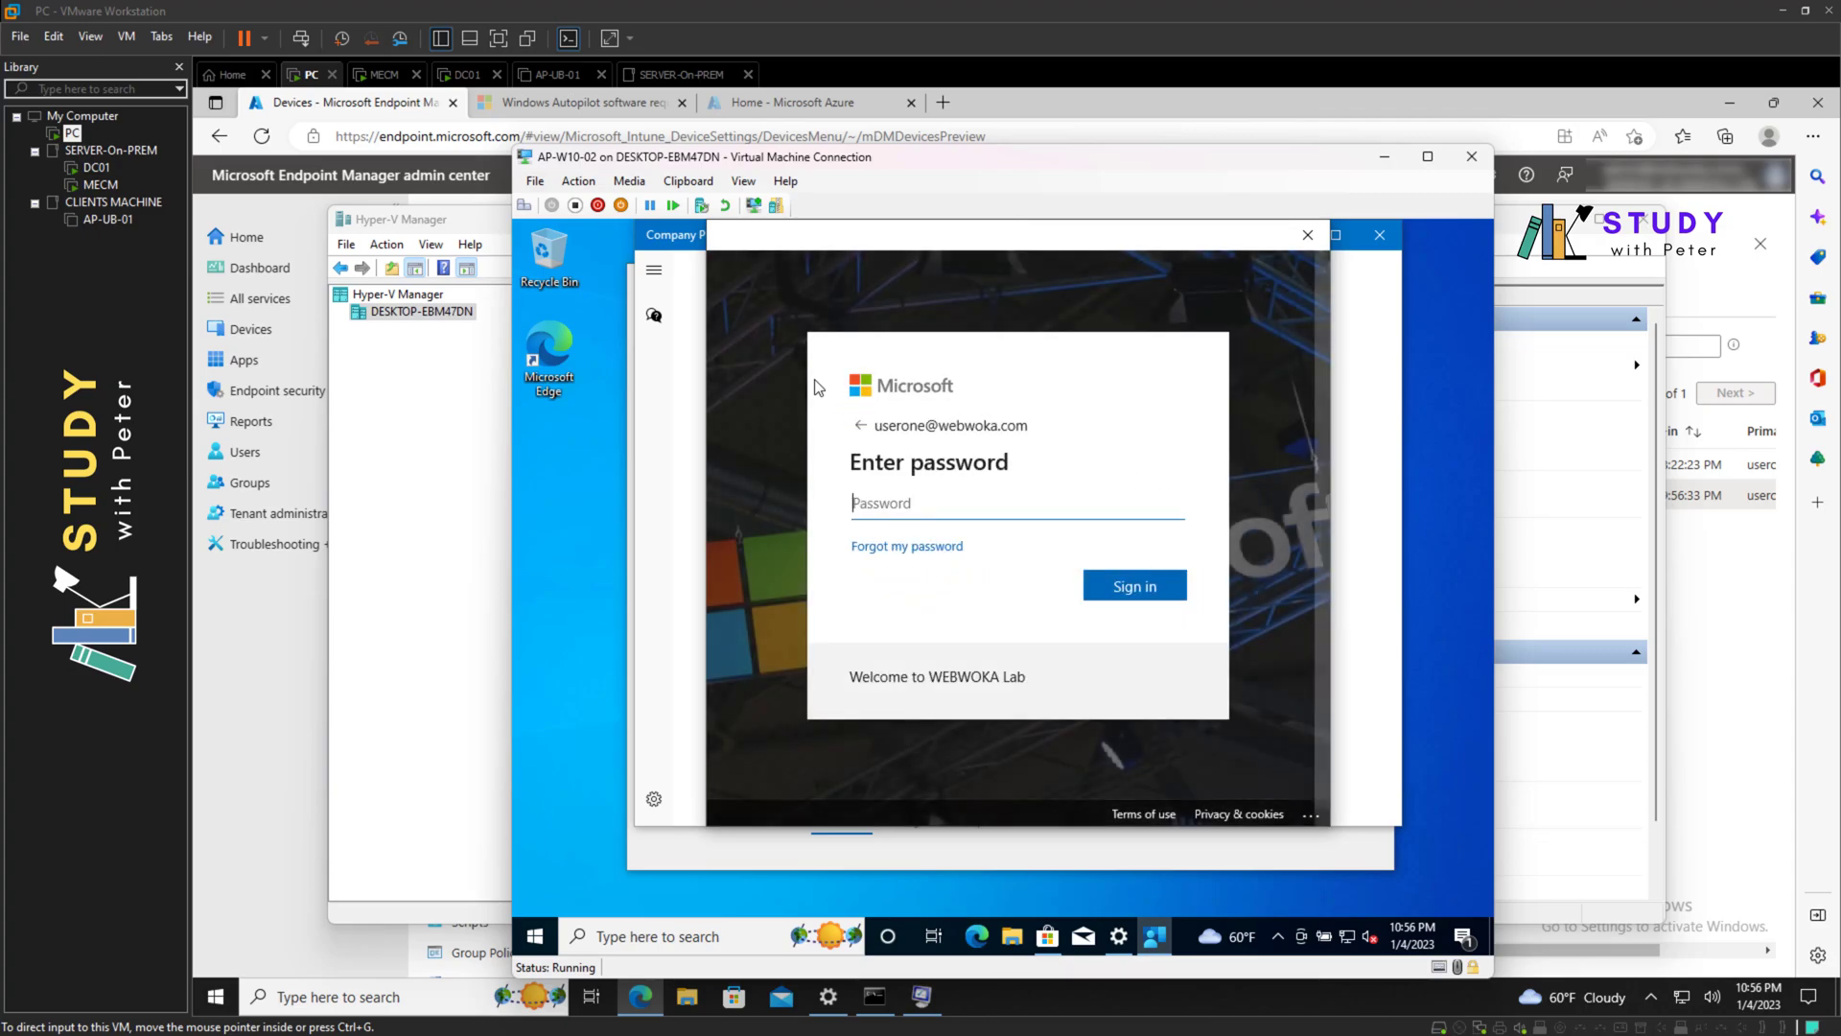
pyautogui.write('••••••')
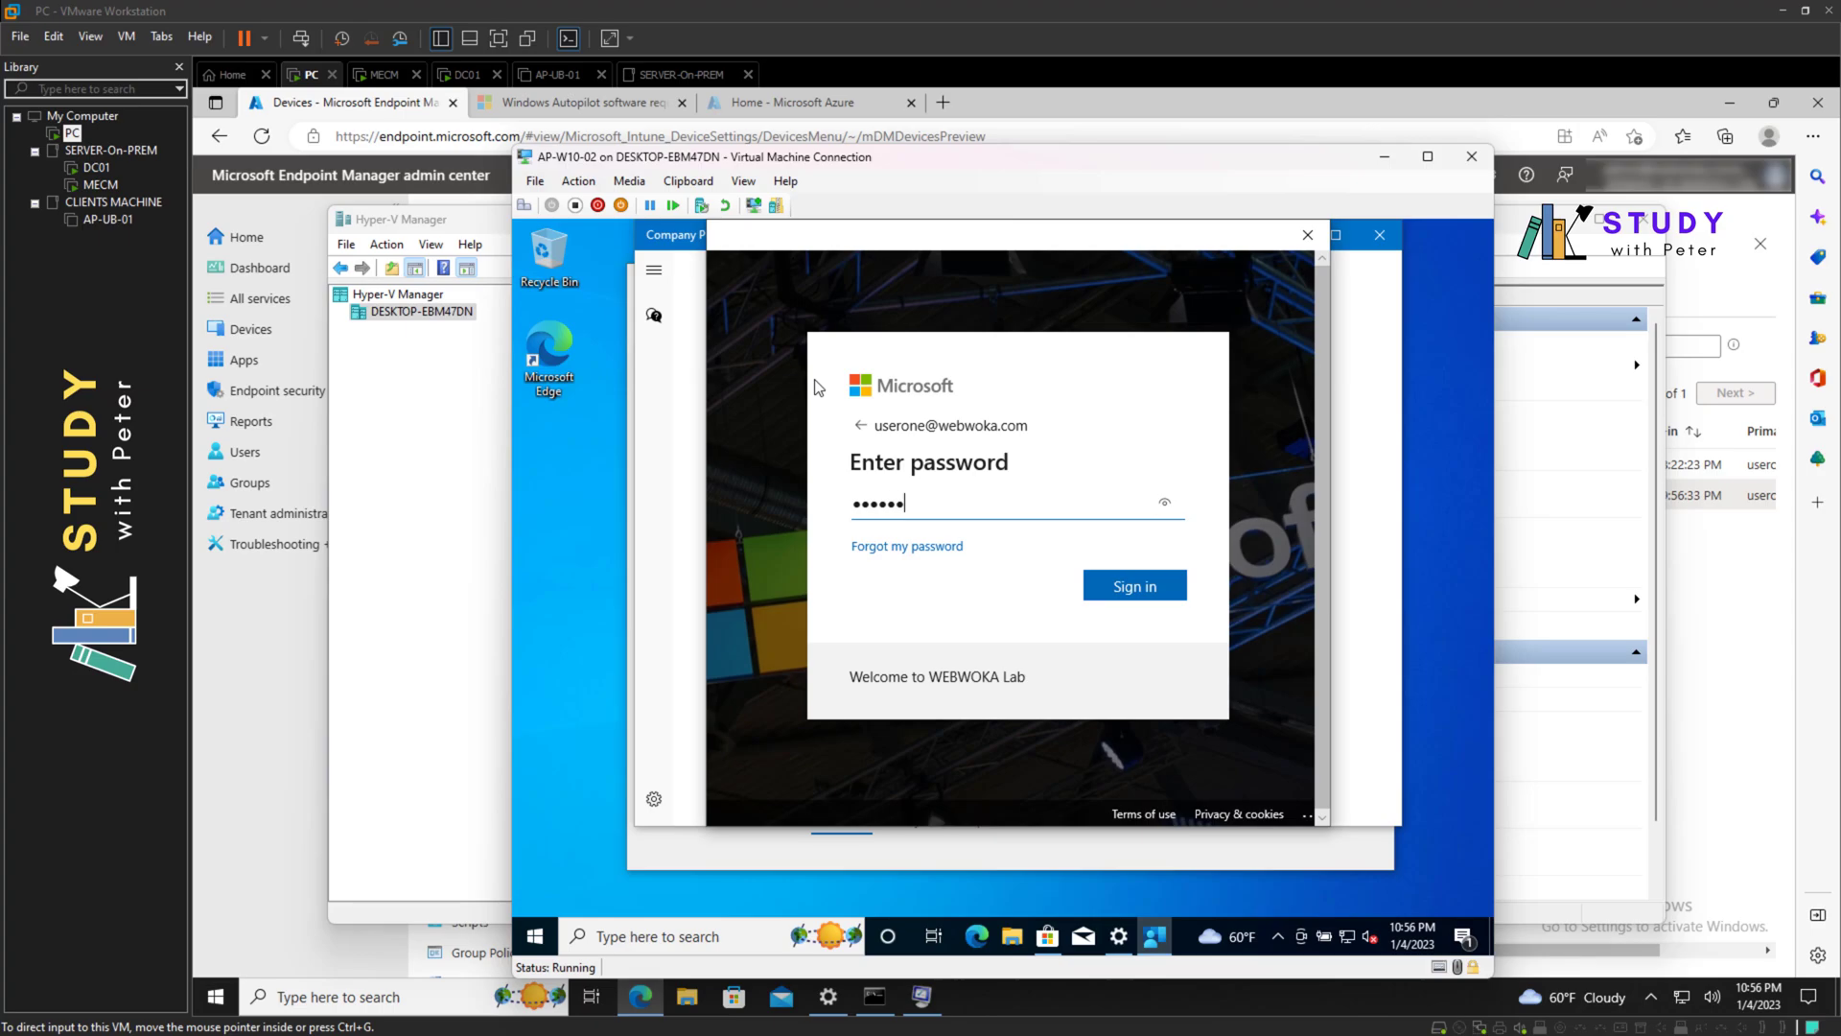
pyautogui.write('•••••')
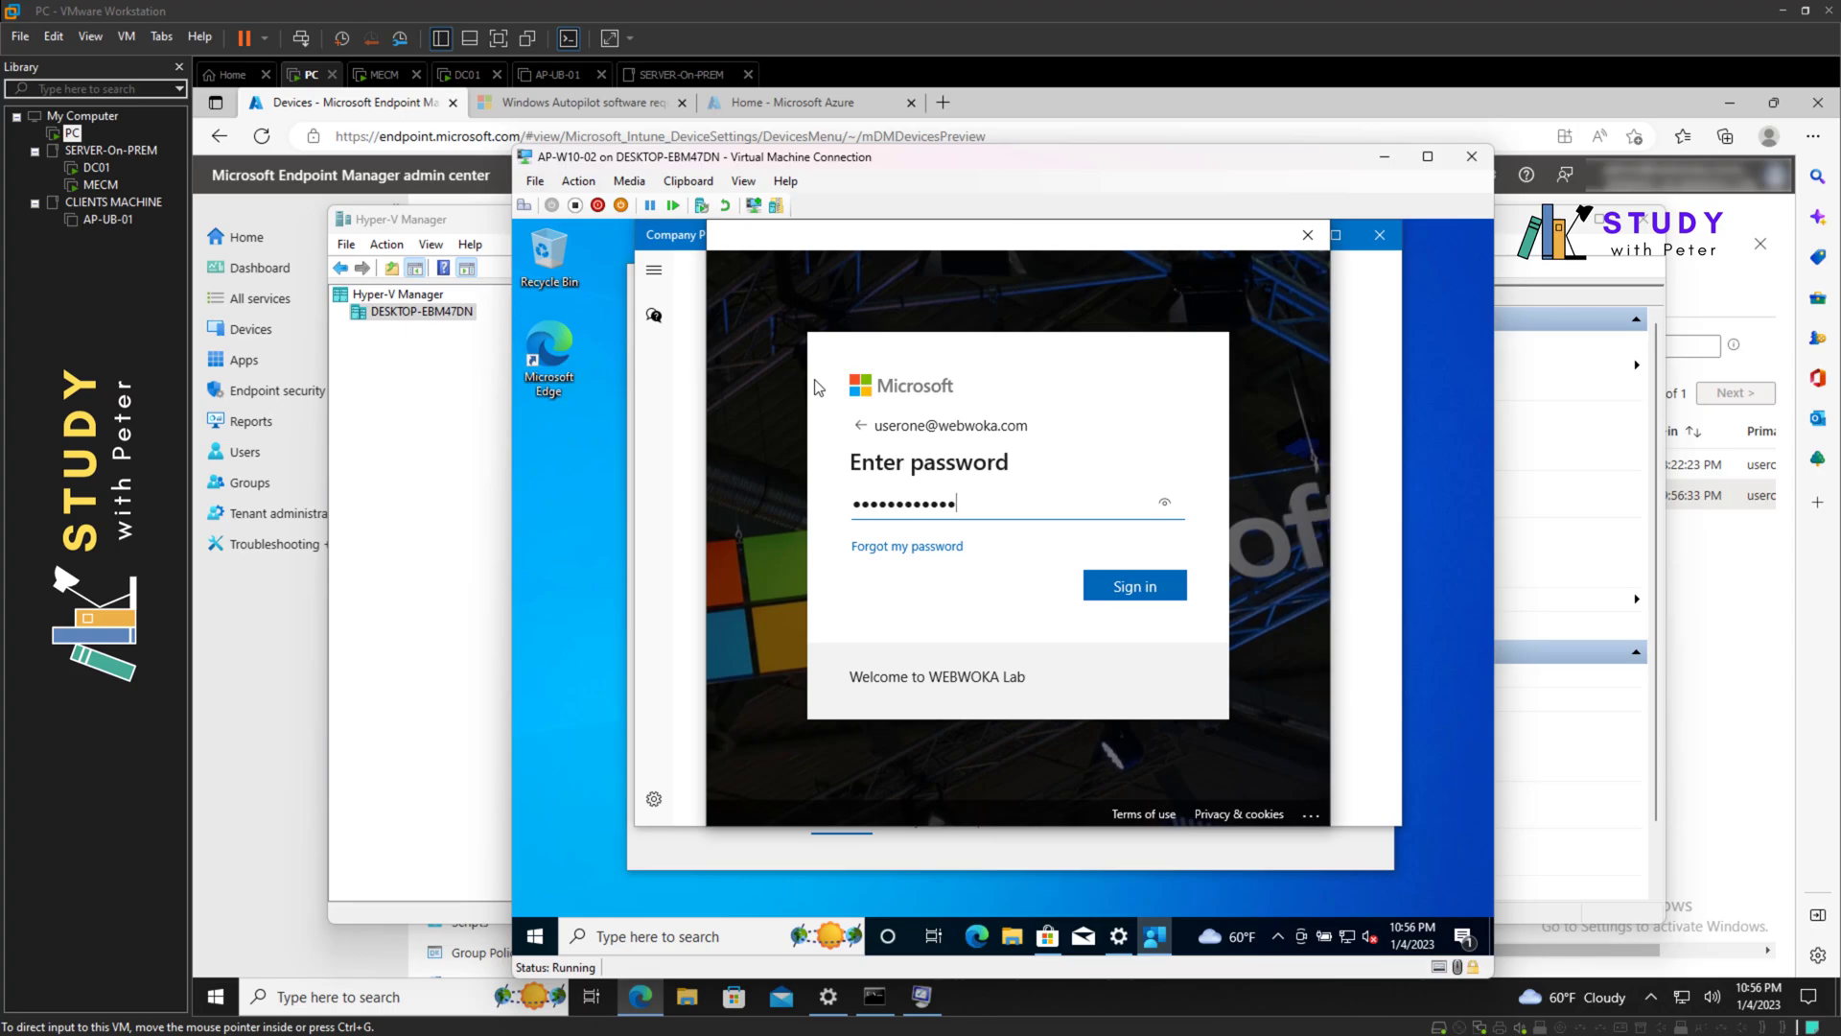
pyautogui.press('Return')
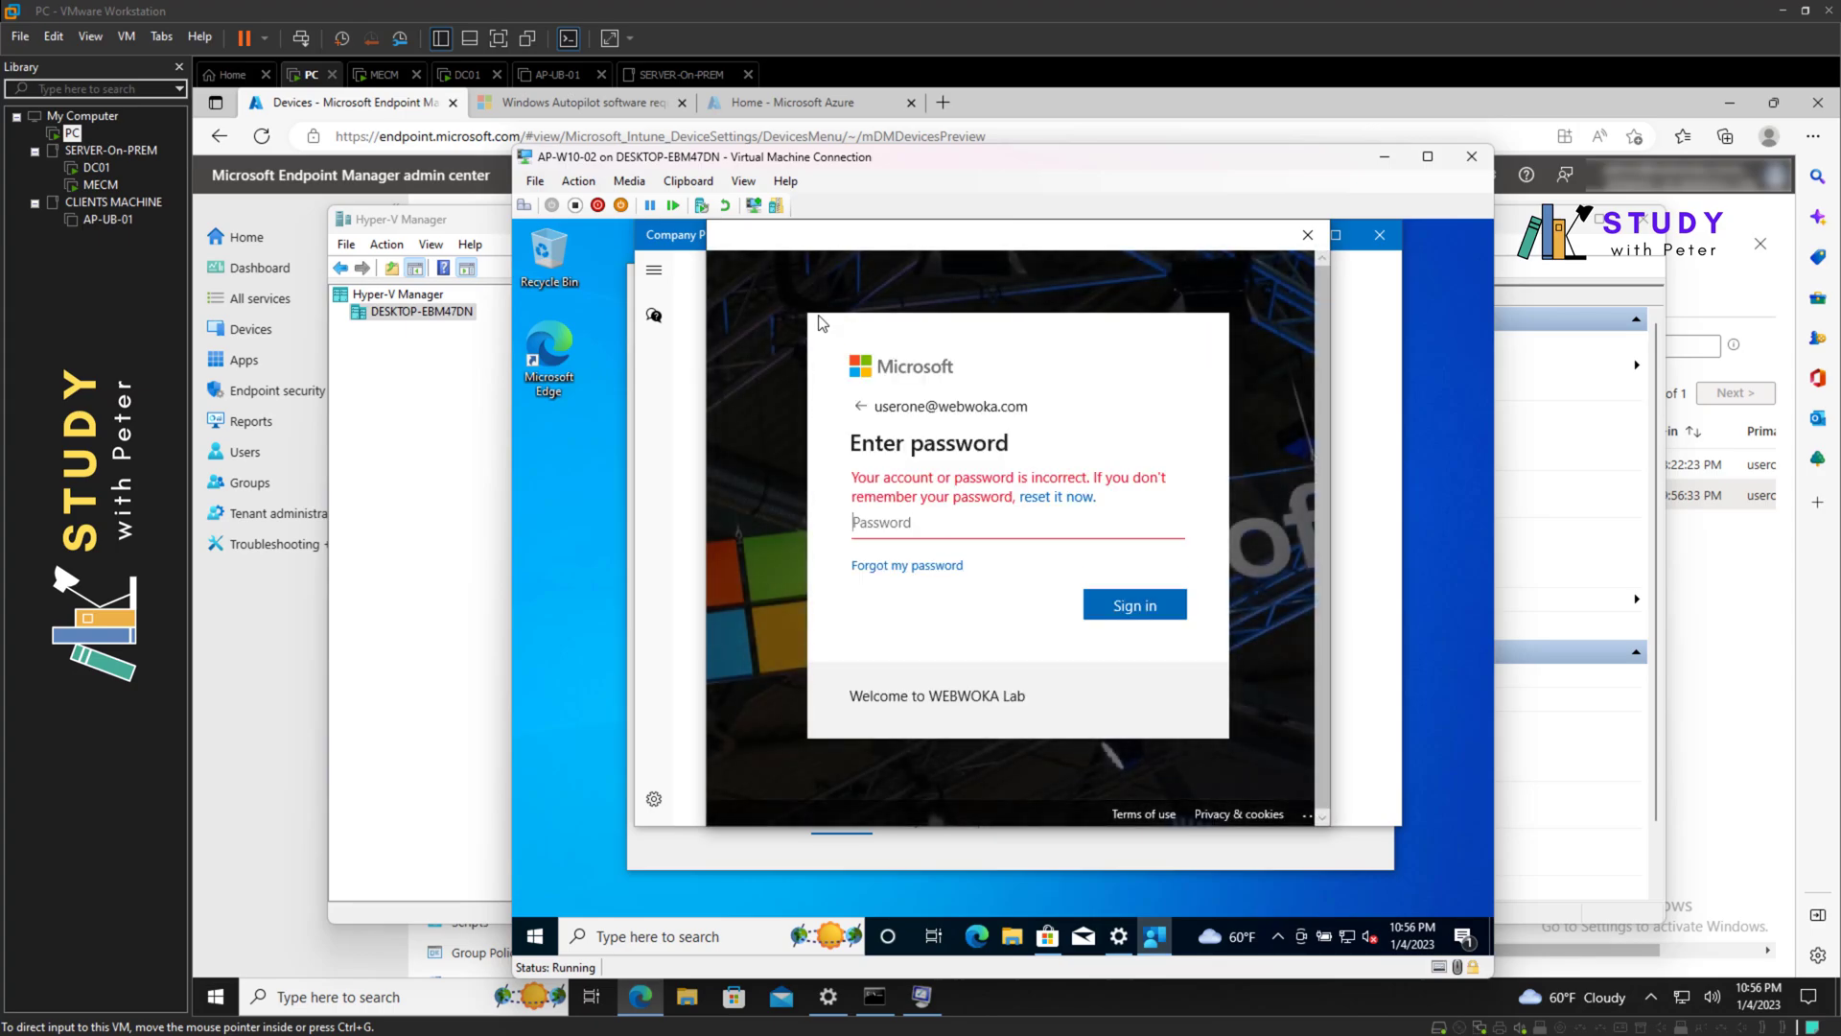
pyautogui.write('••••••••')
pyautogui.write('••••')
pyautogui.press('Return')
pyautogui.write('•')
pyautogui.write('•••')
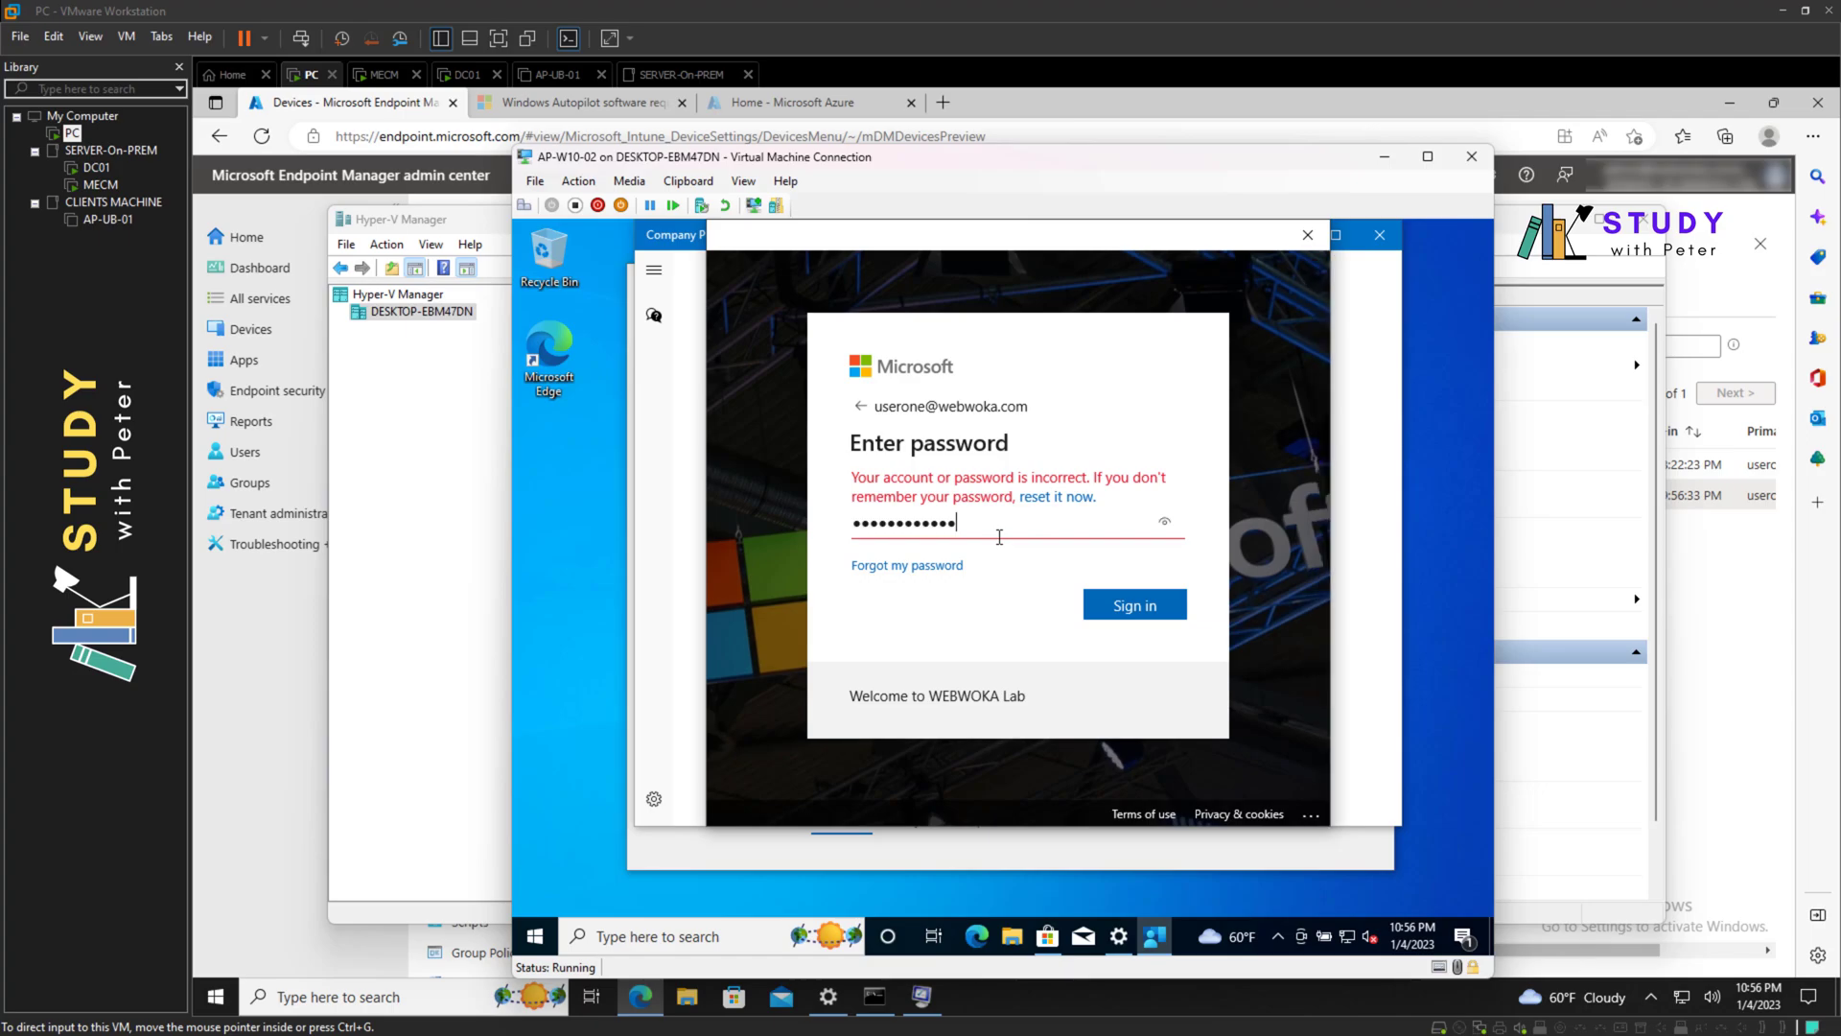
pyautogui.press('Return')
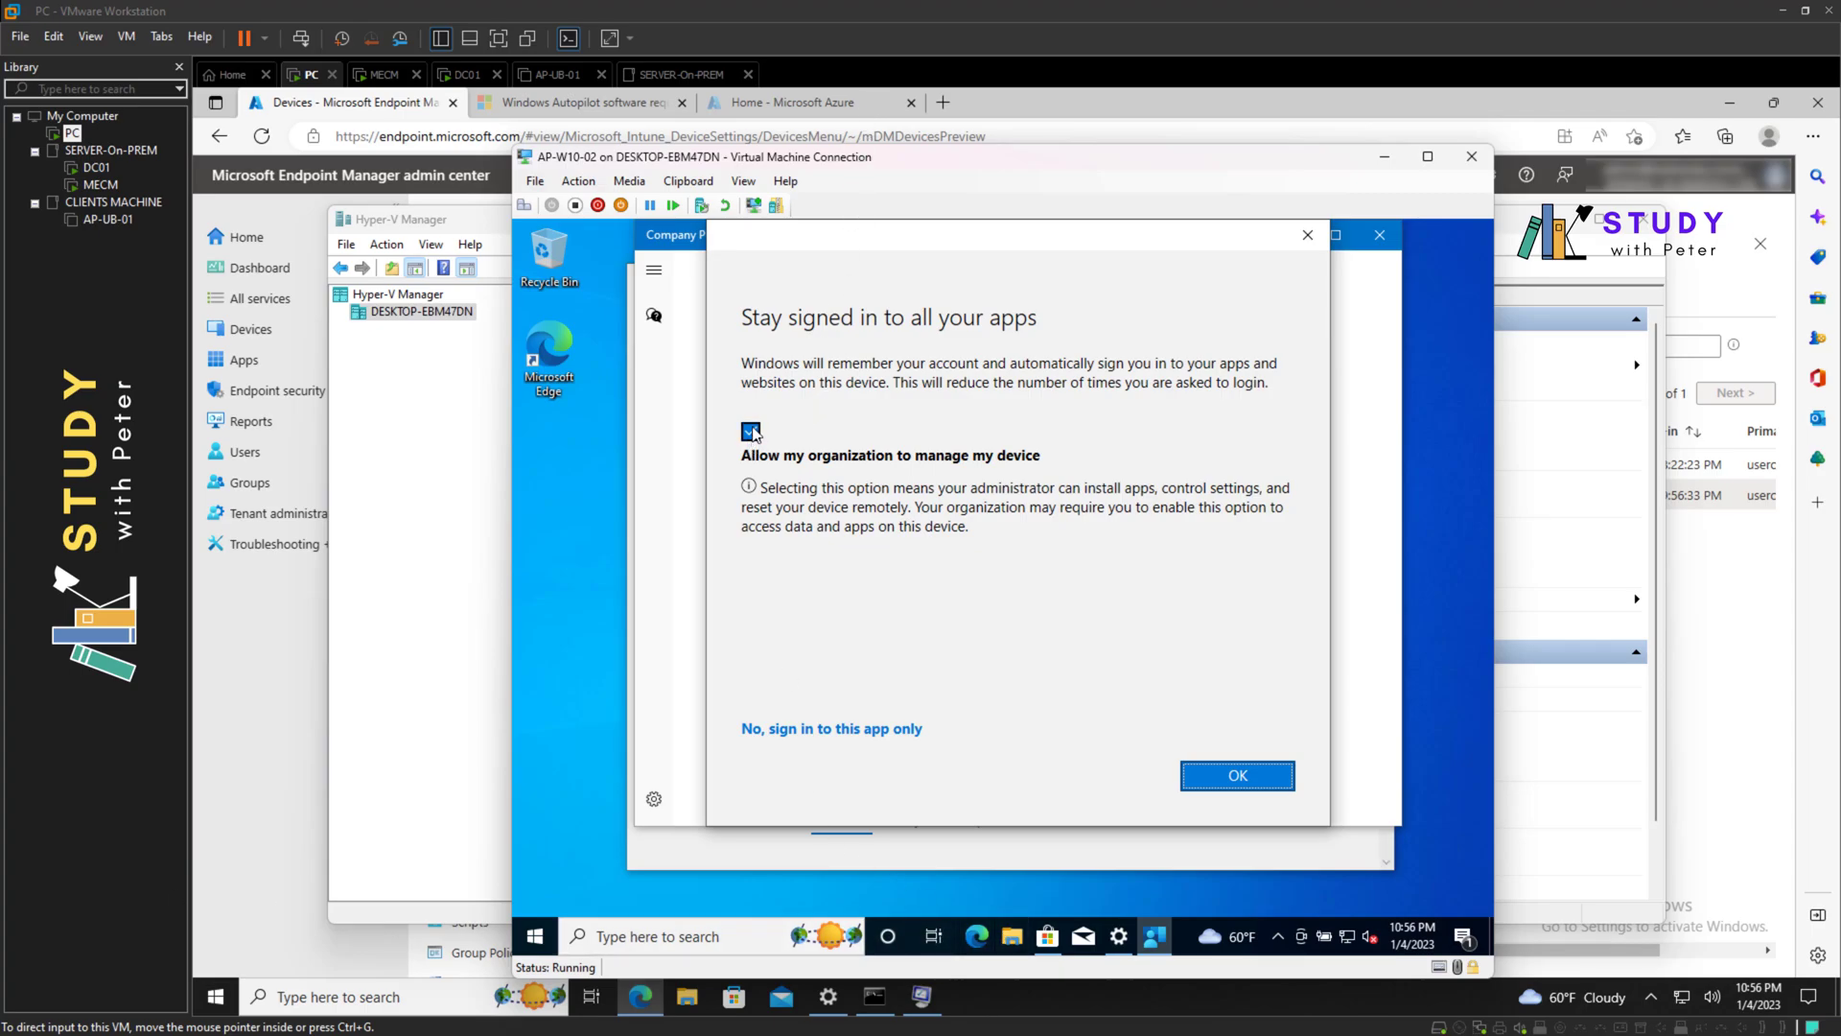
pyautogui.click(1221, 785)
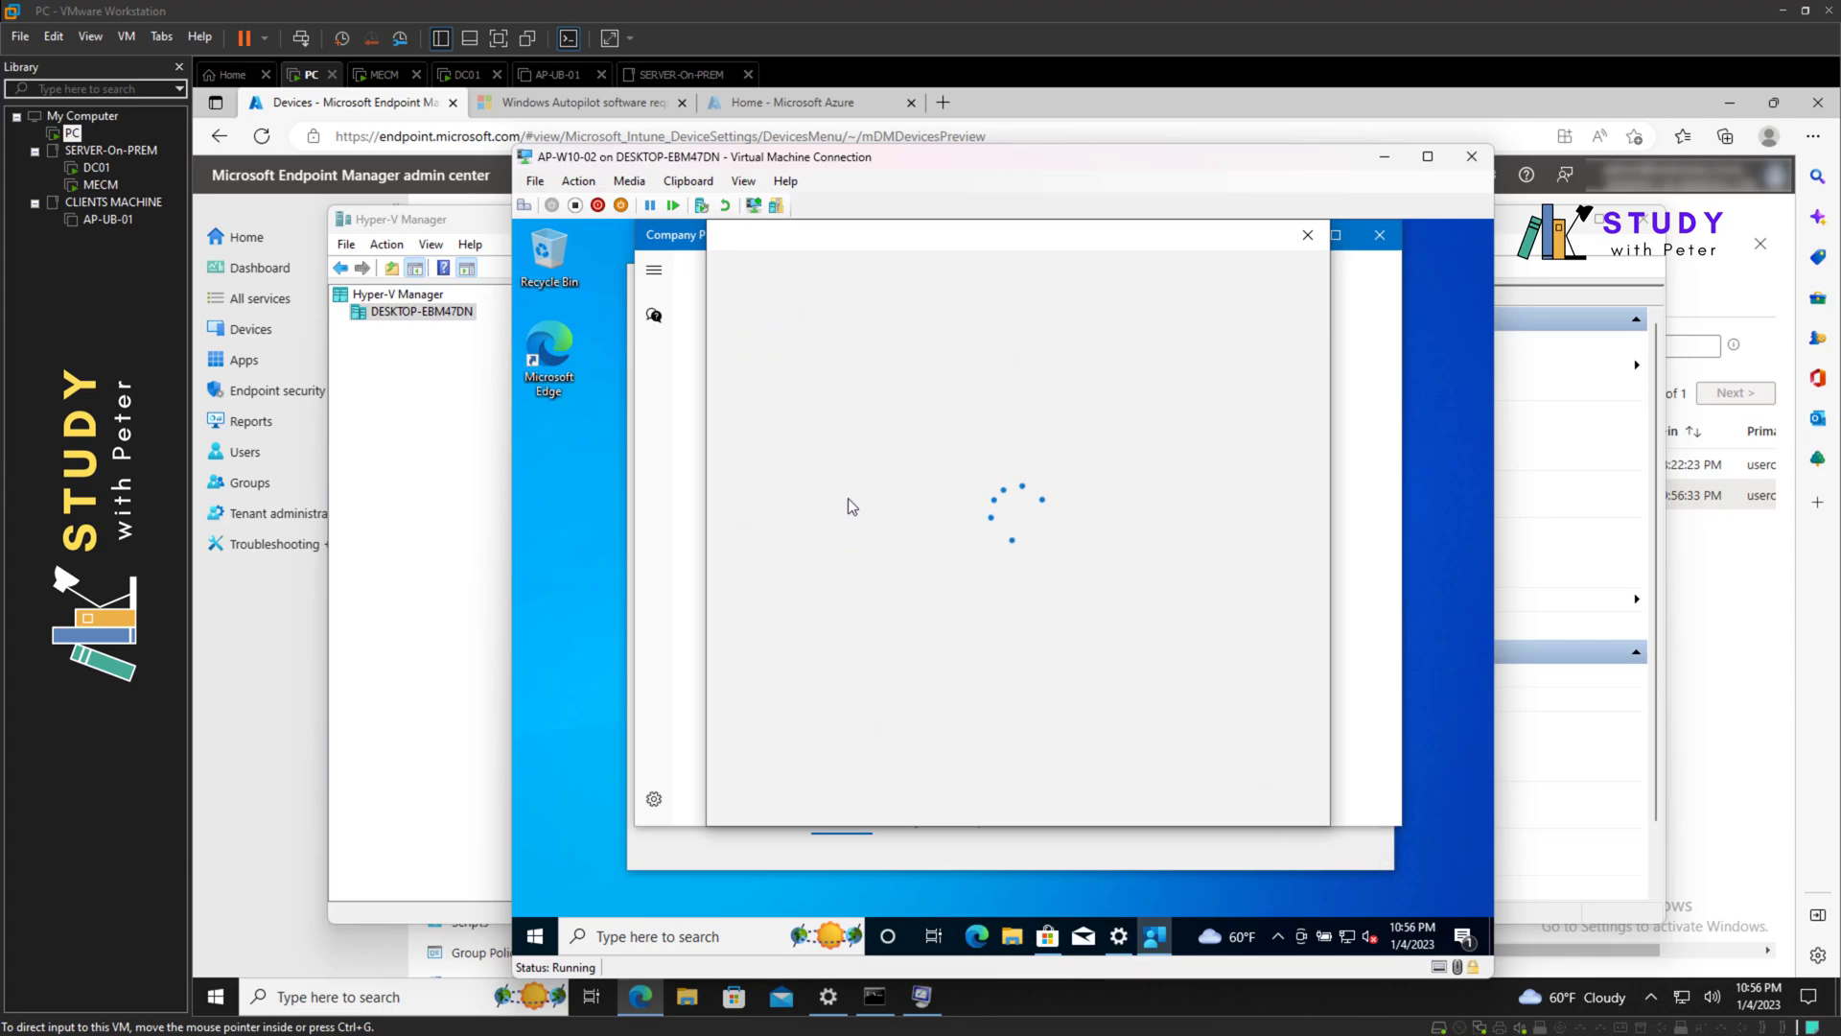
# - Refresh Endpoint Manager's All devices list, which still shows two devices
pyautogui.click(255, 336)
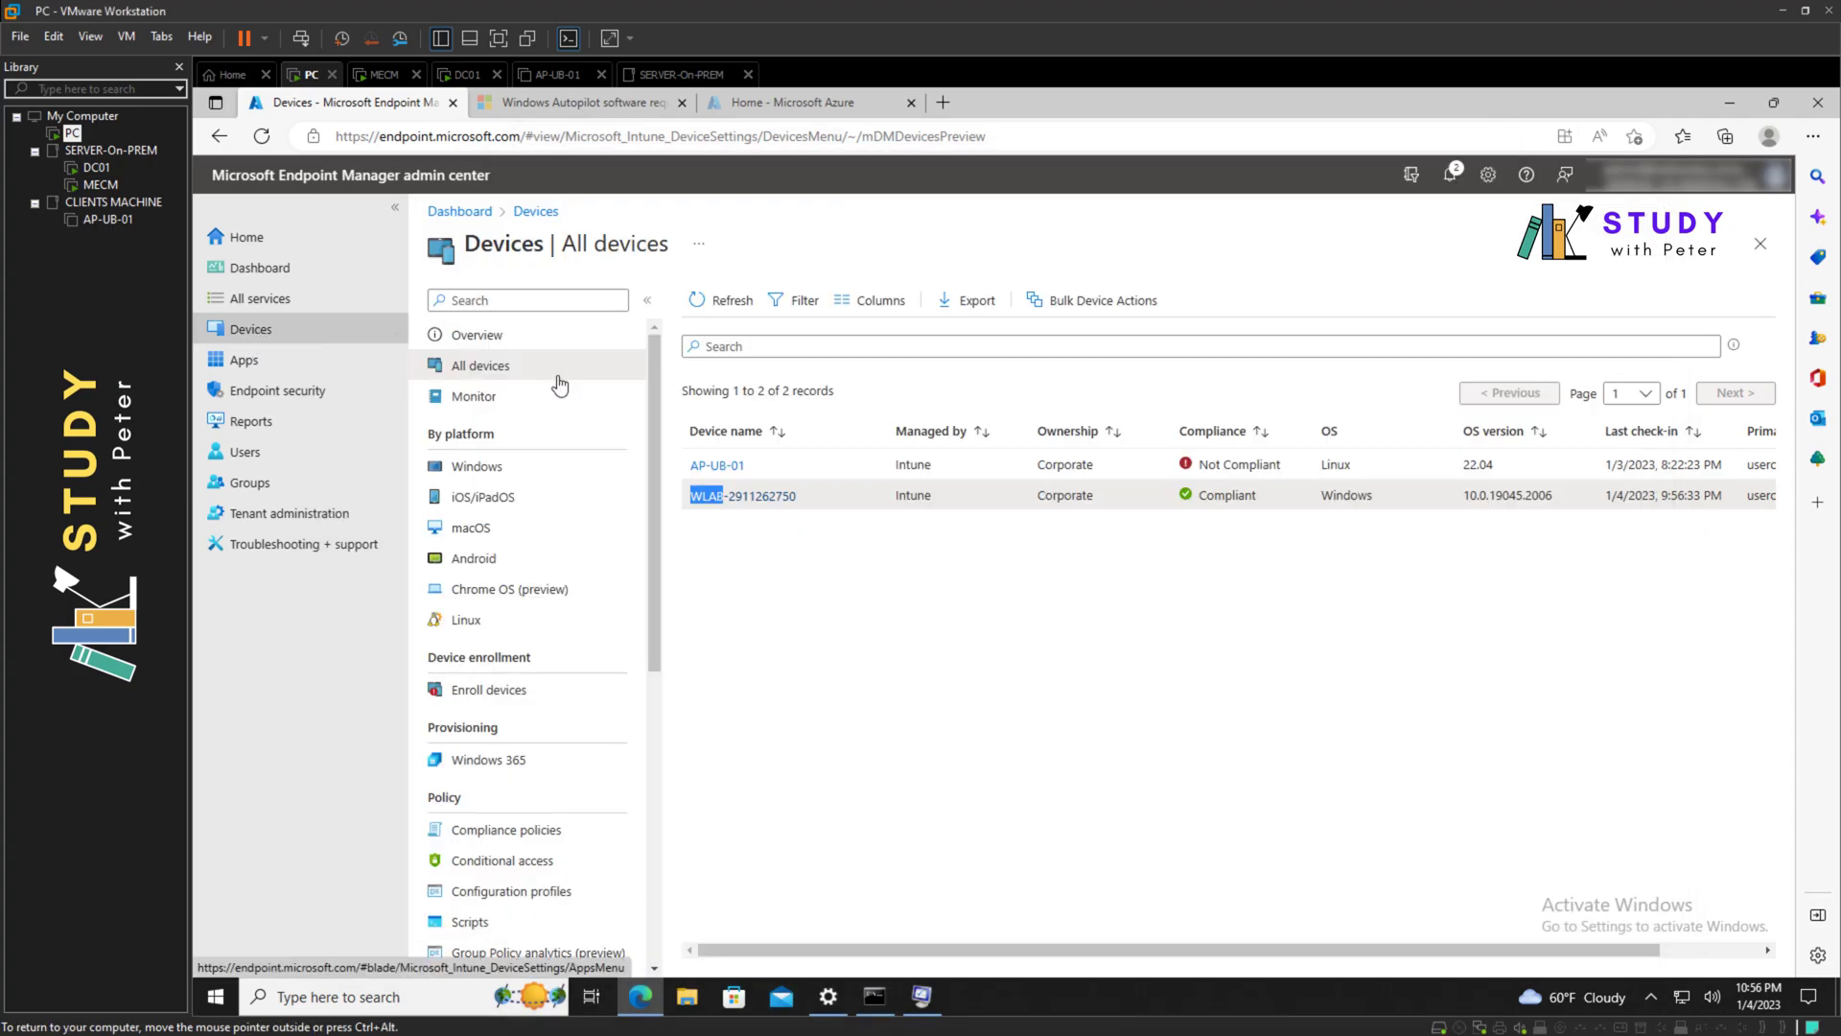
pyautogui.click(716, 302)
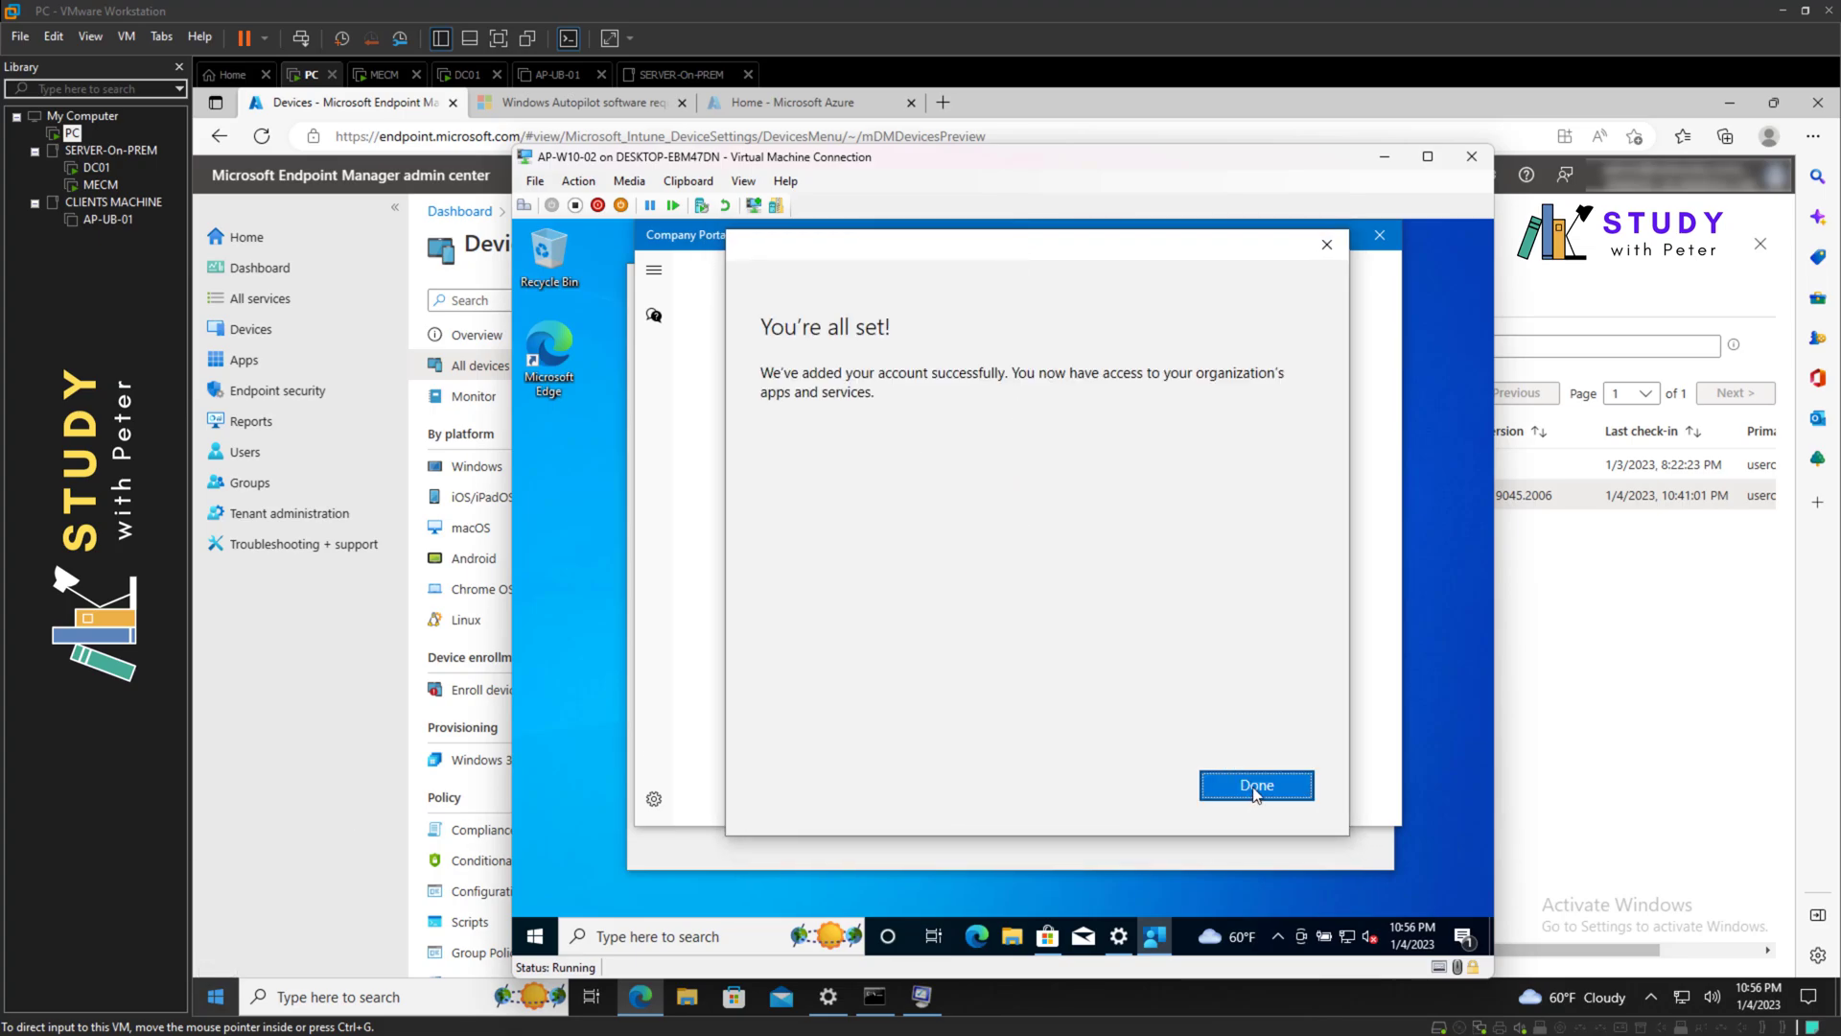
# - Confirm 'You're all set!' and let Company Portal load the WebWoka LAB home
pyautogui.click(1256, 785)
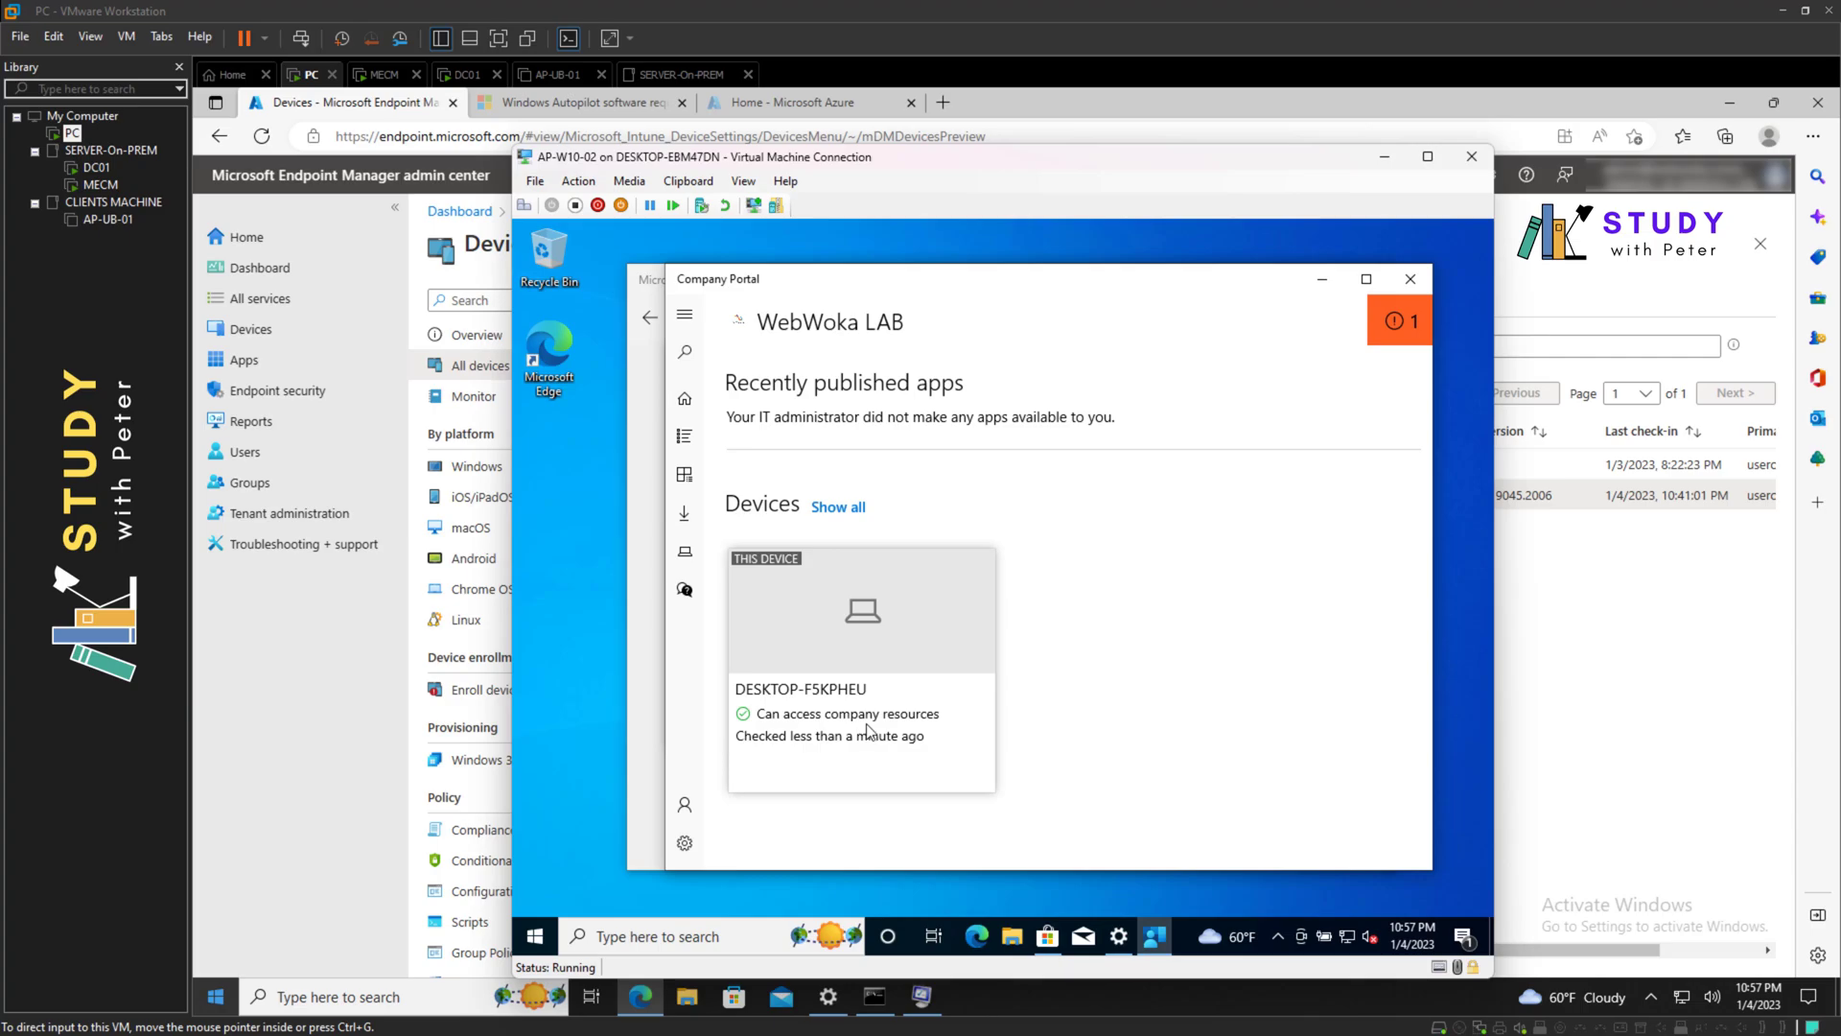
# - Review the device access notification and view AP-UB-01's details
pyautogui.click(1398, 328)
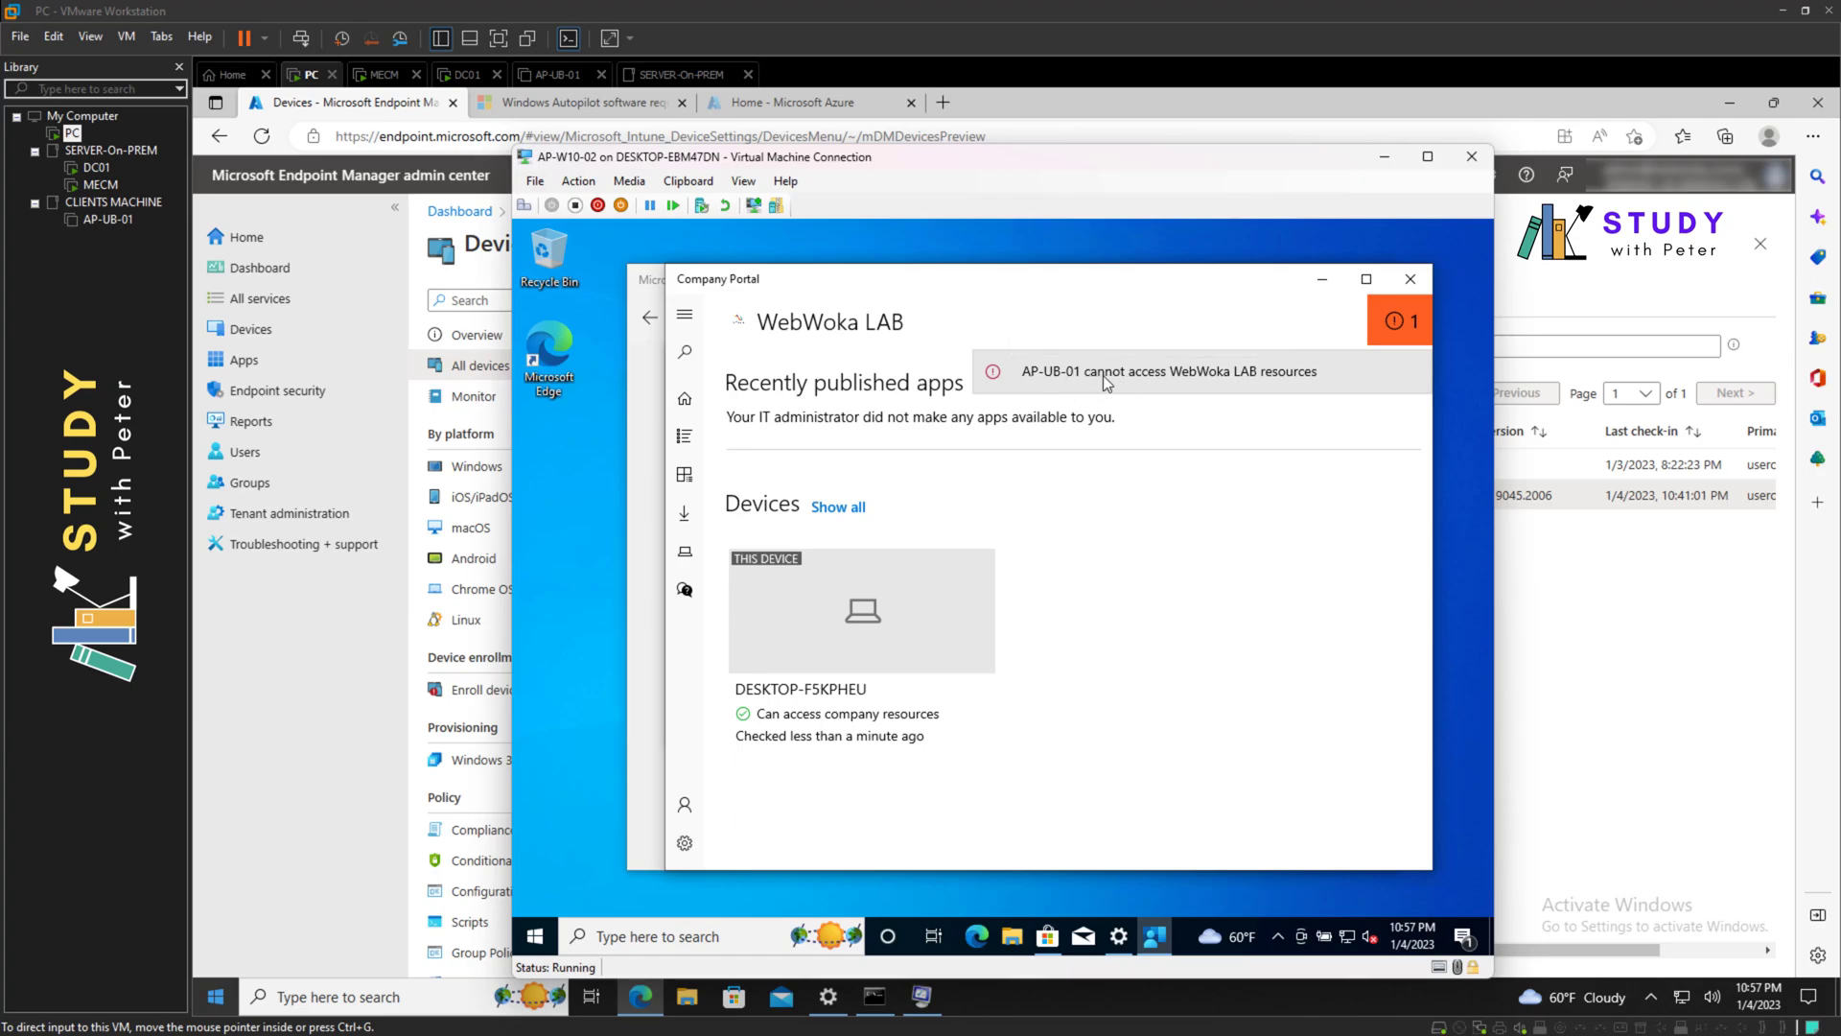
pyautogui.click(1391, 325)
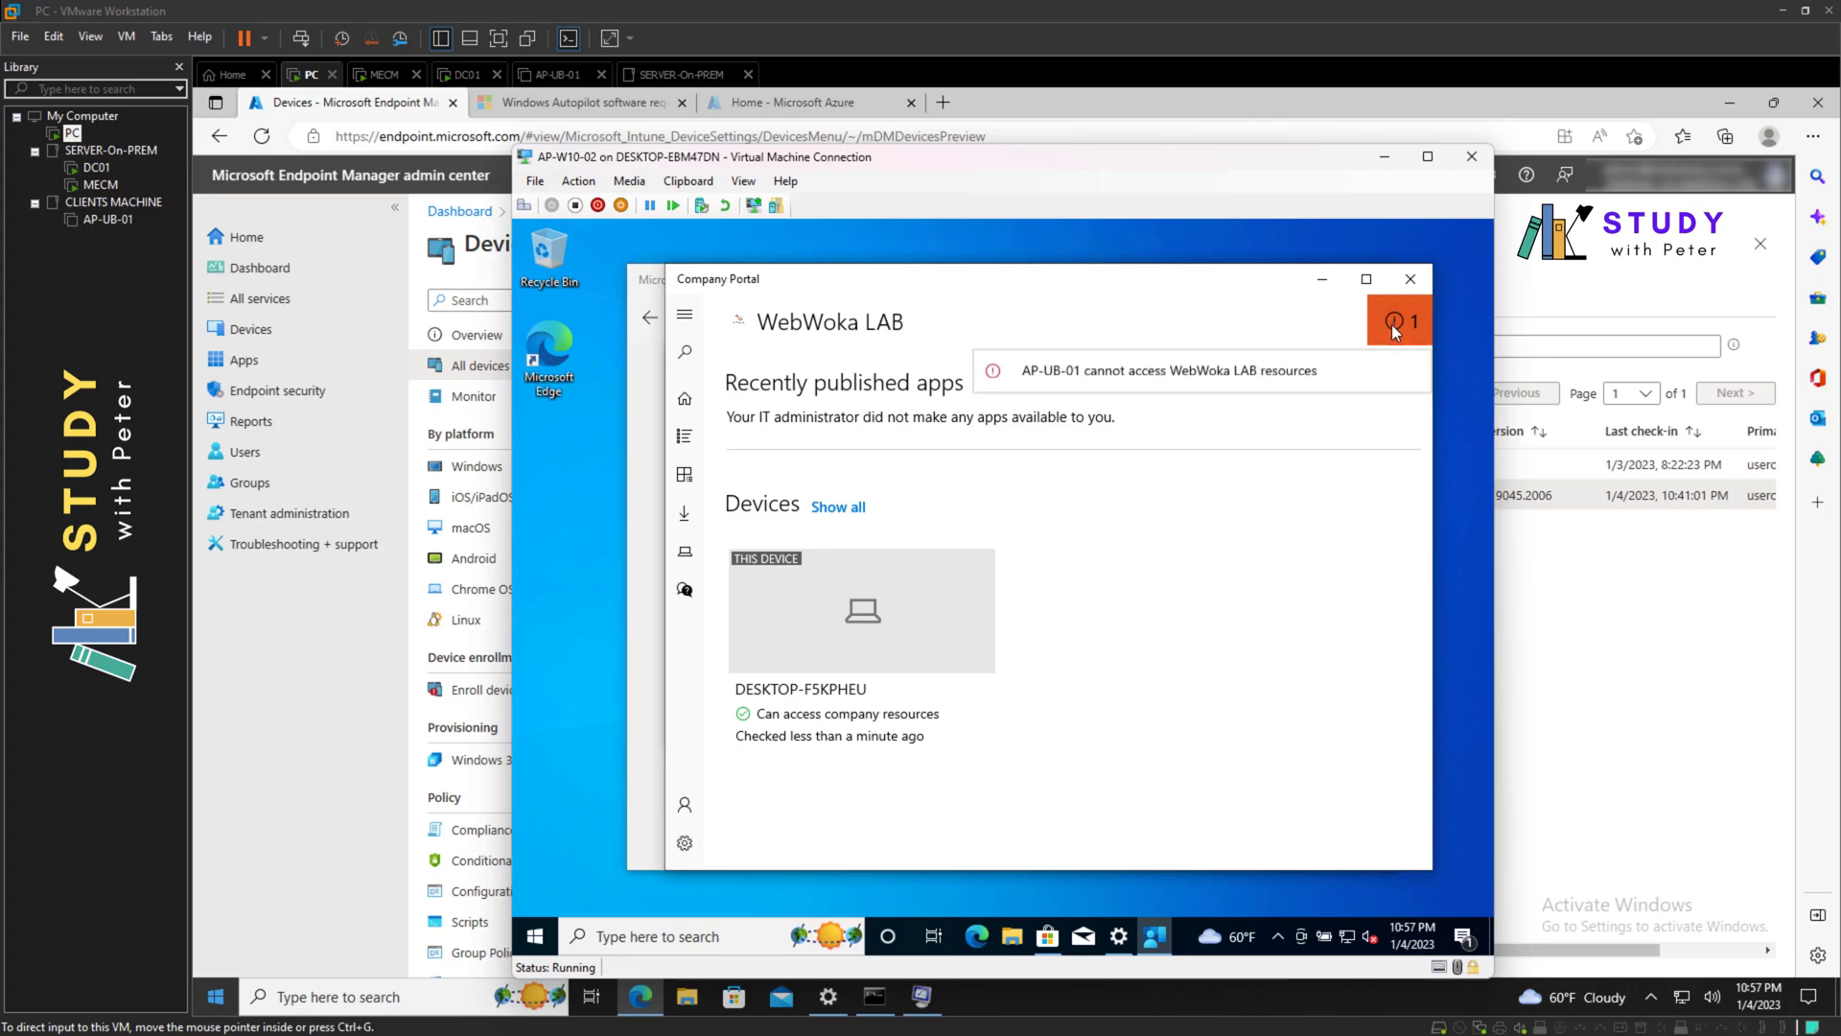
pyautogui.click(1006, 374)
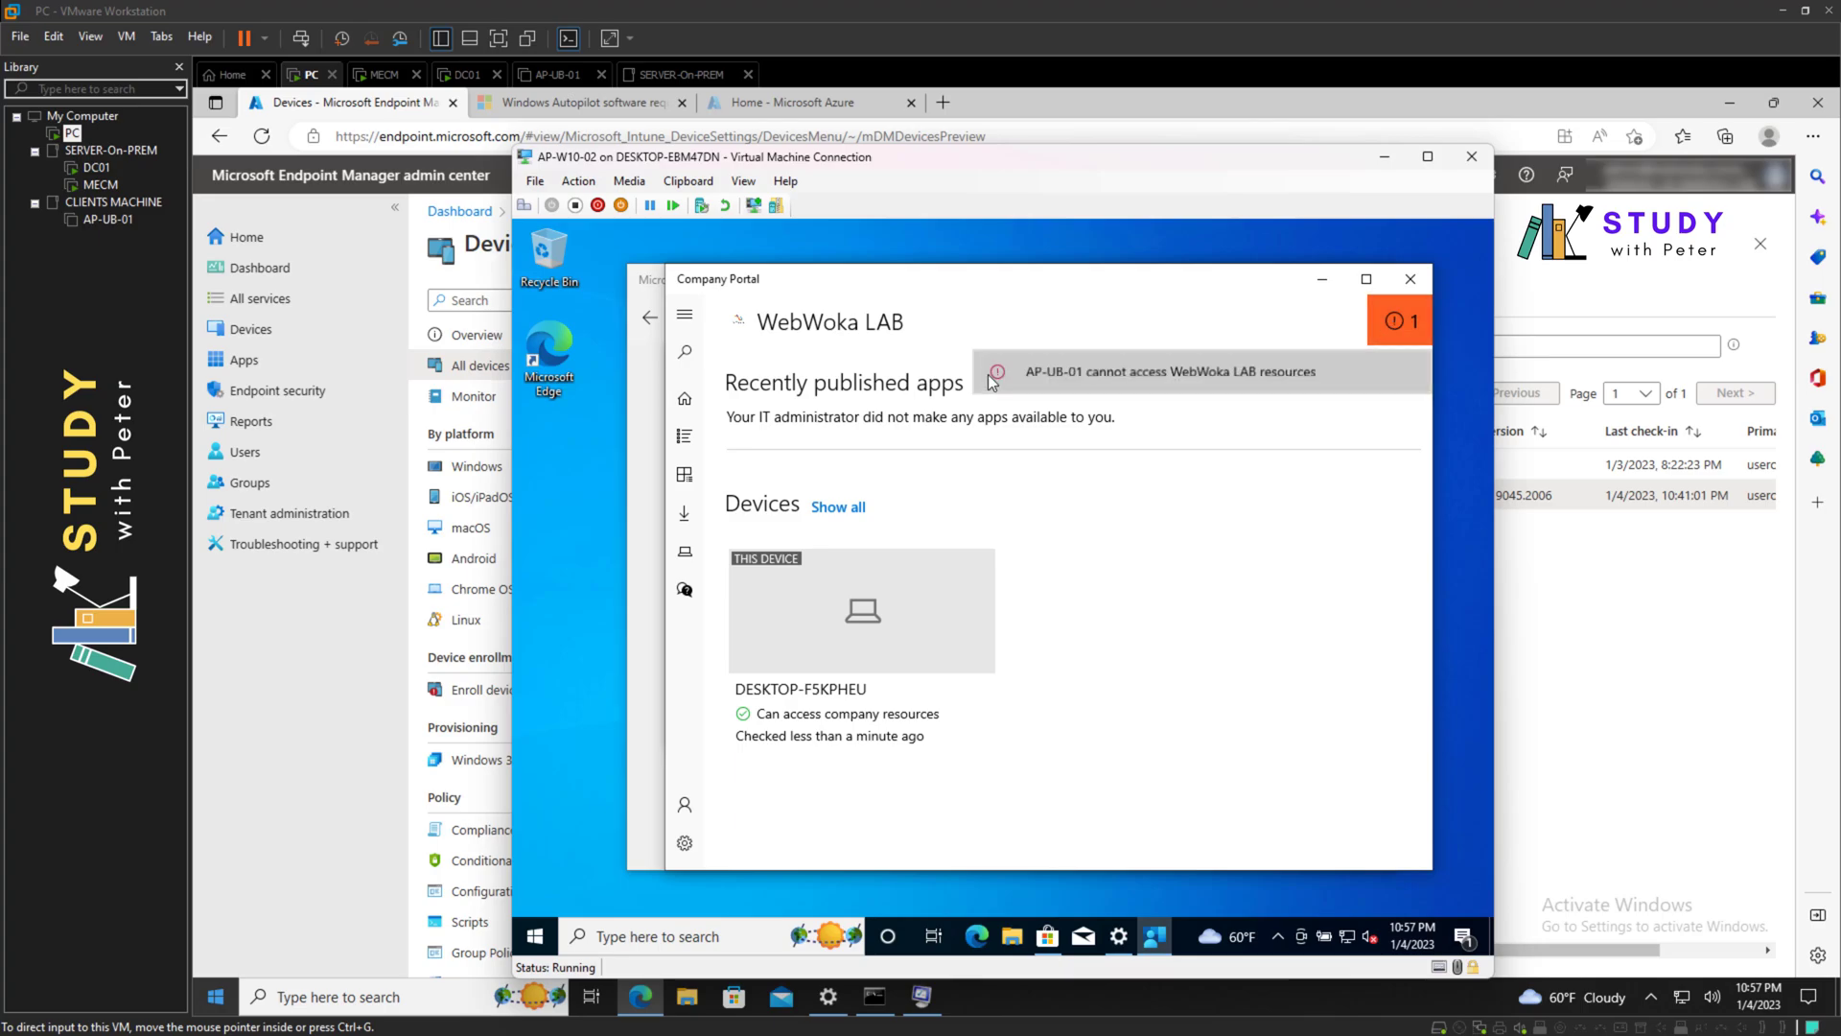
# - Return to the Company Portal home page through the navigation pane
pyautogui.click(685, 313)
pyautogui.click(1429, 462)
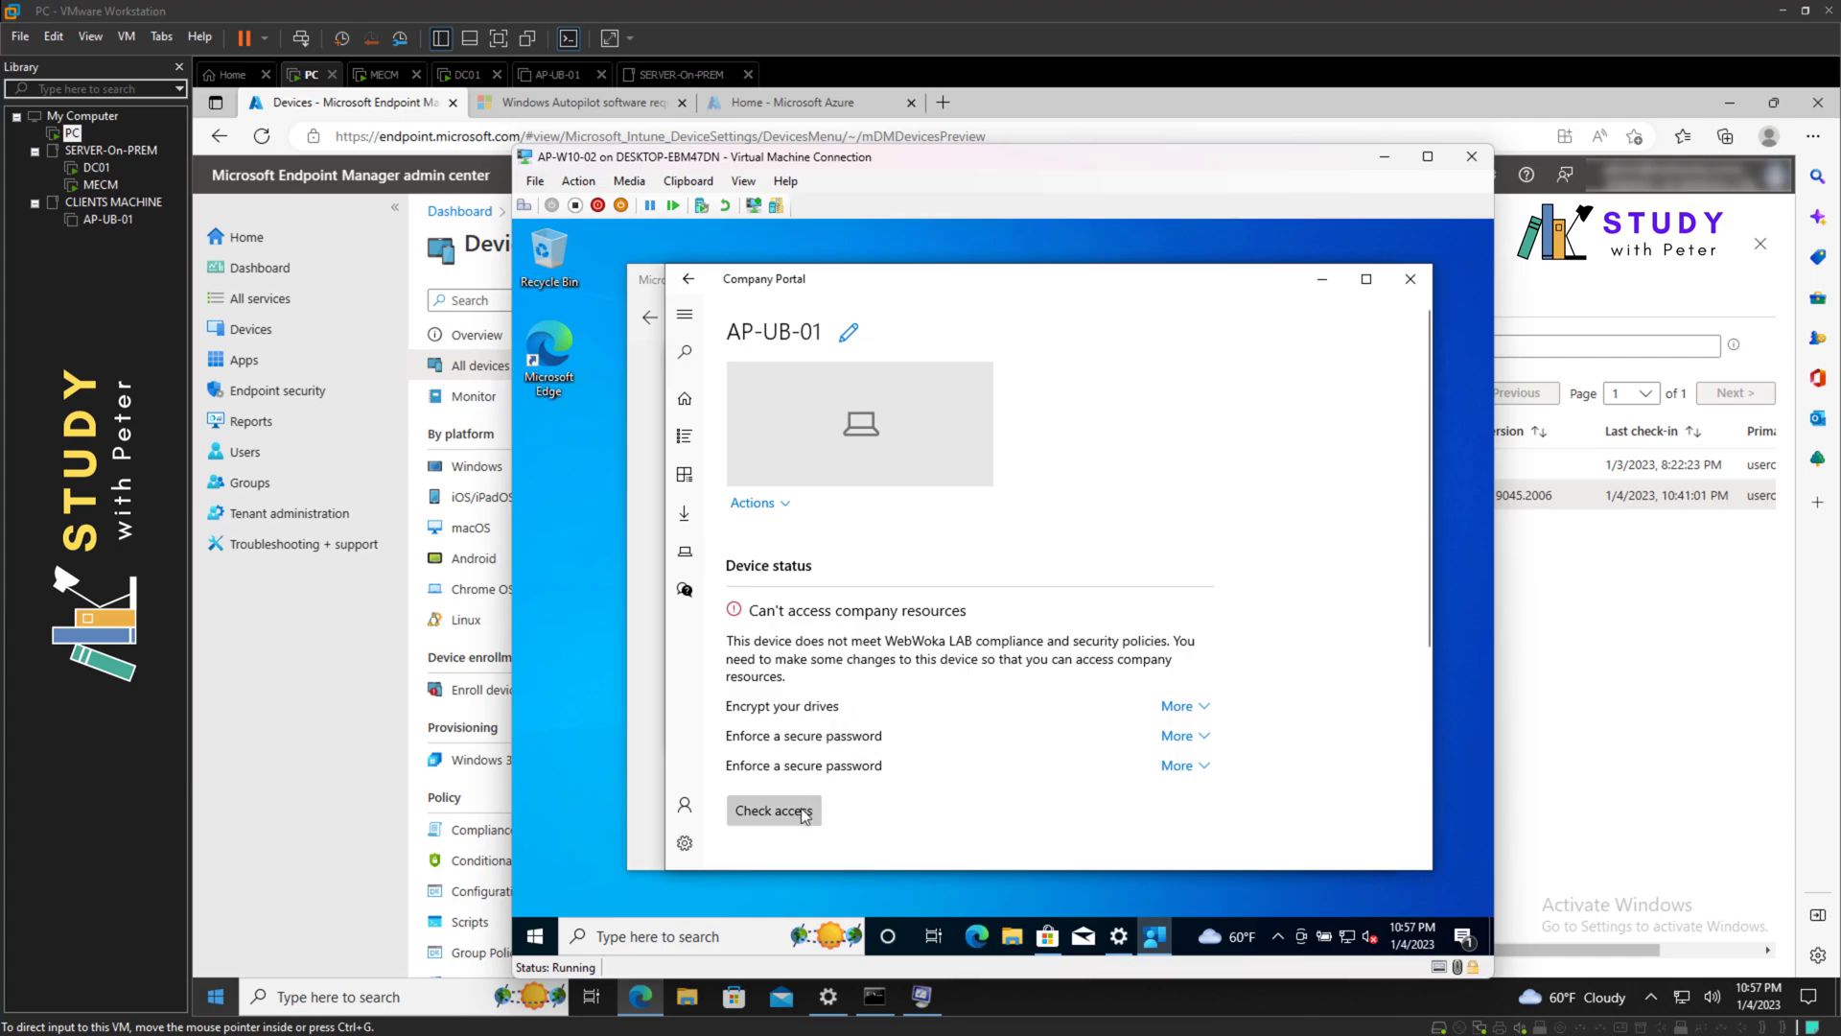
pyautogui.click(686, 314)
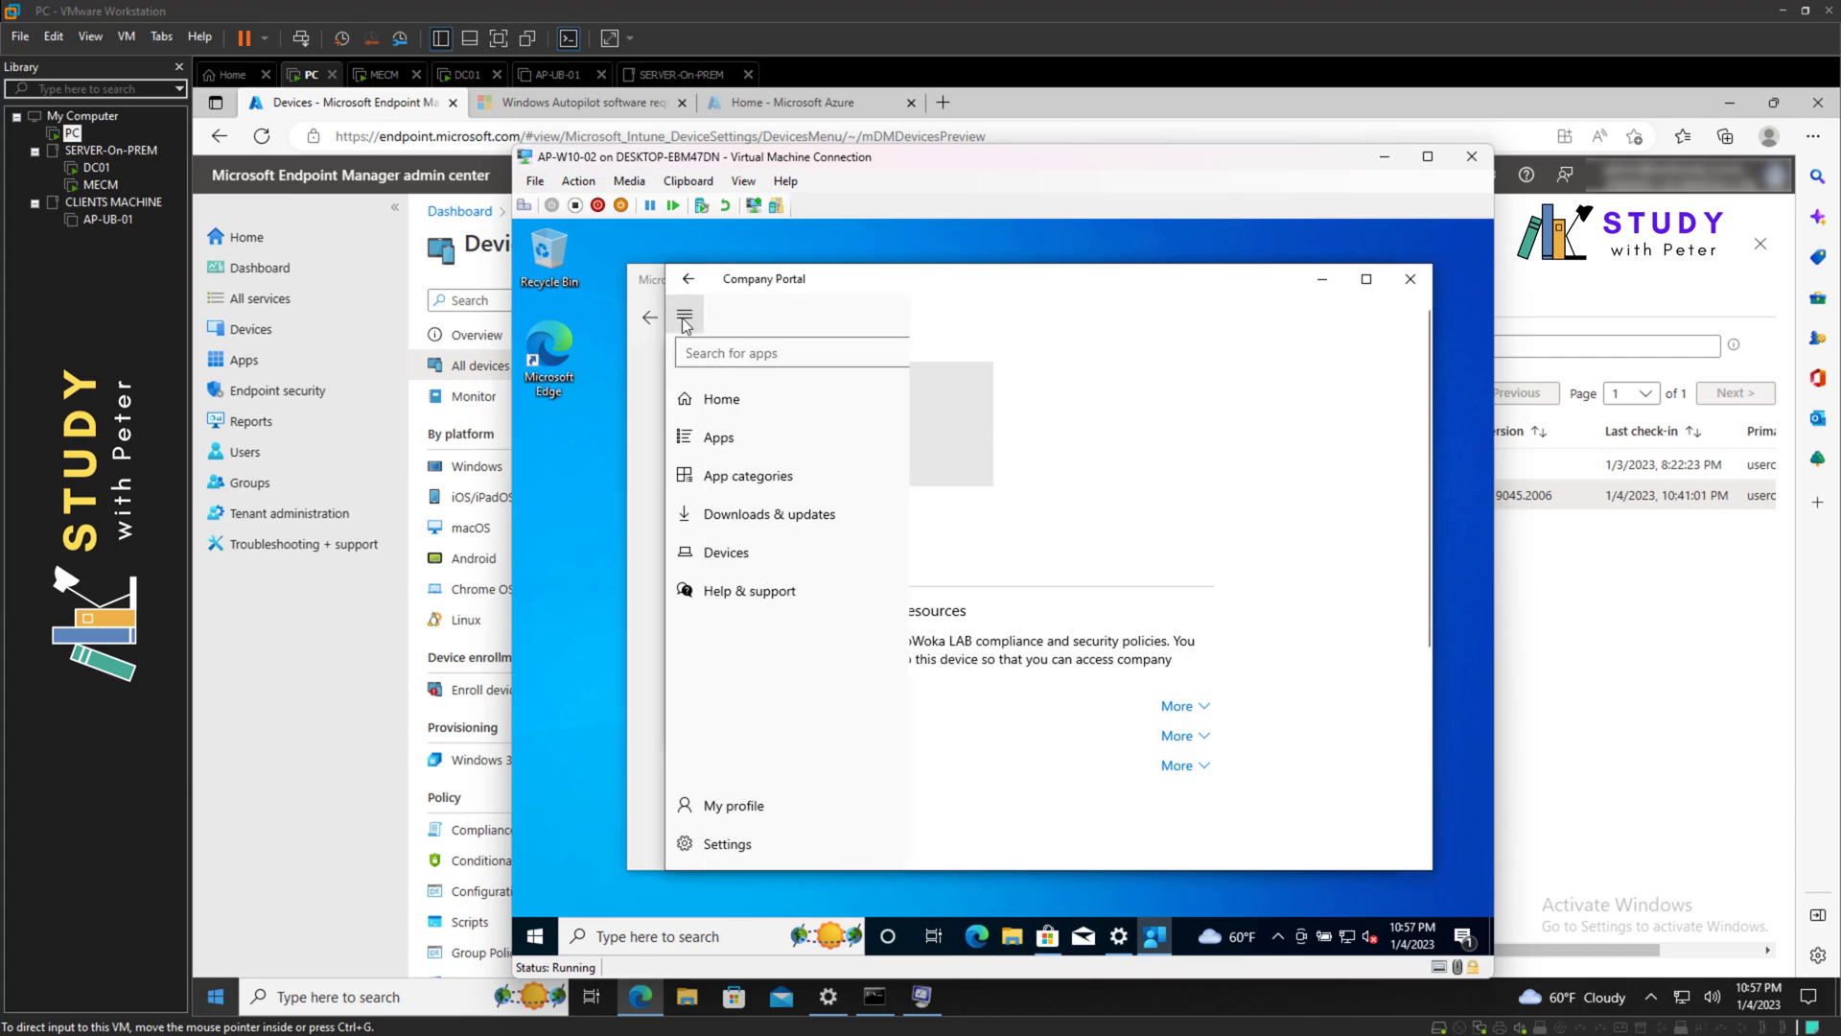
pyautogui.click(761, 401)
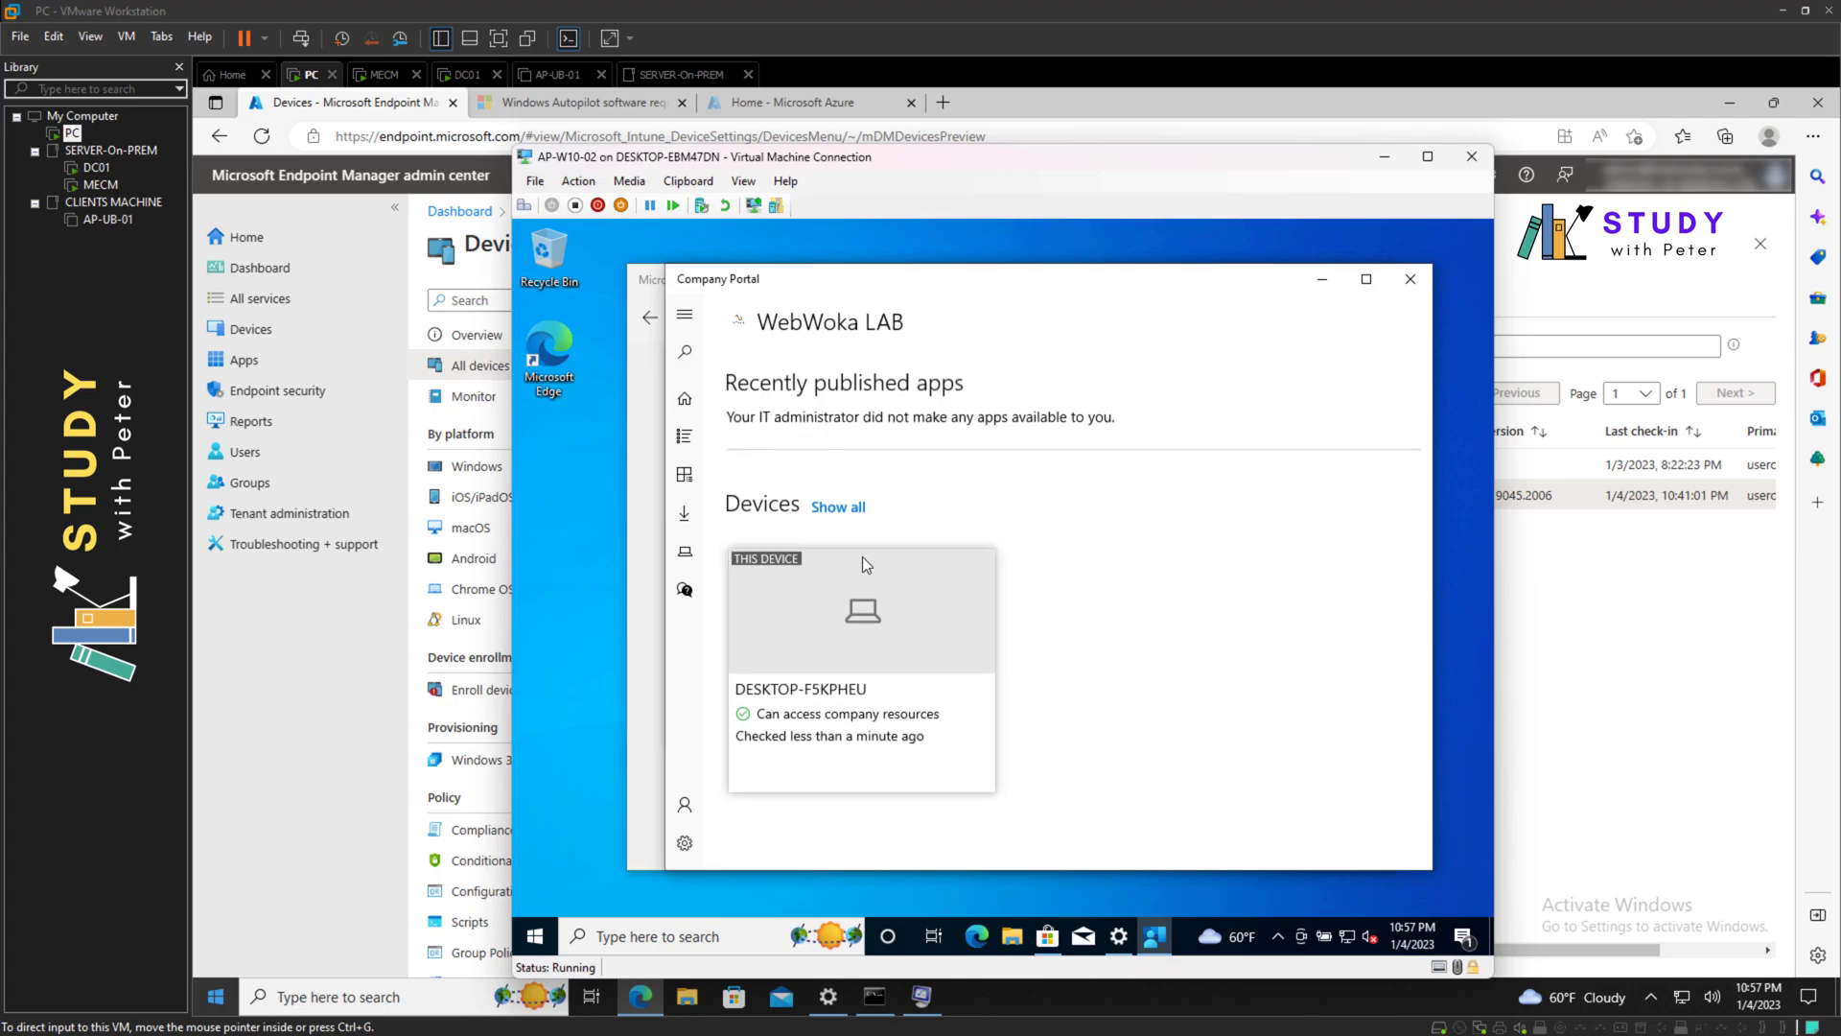
# - Show all devices in a maximized Company Portal window
pyautogui.click(839, 506)
pyautogui.scroll(-2, 892, 489)
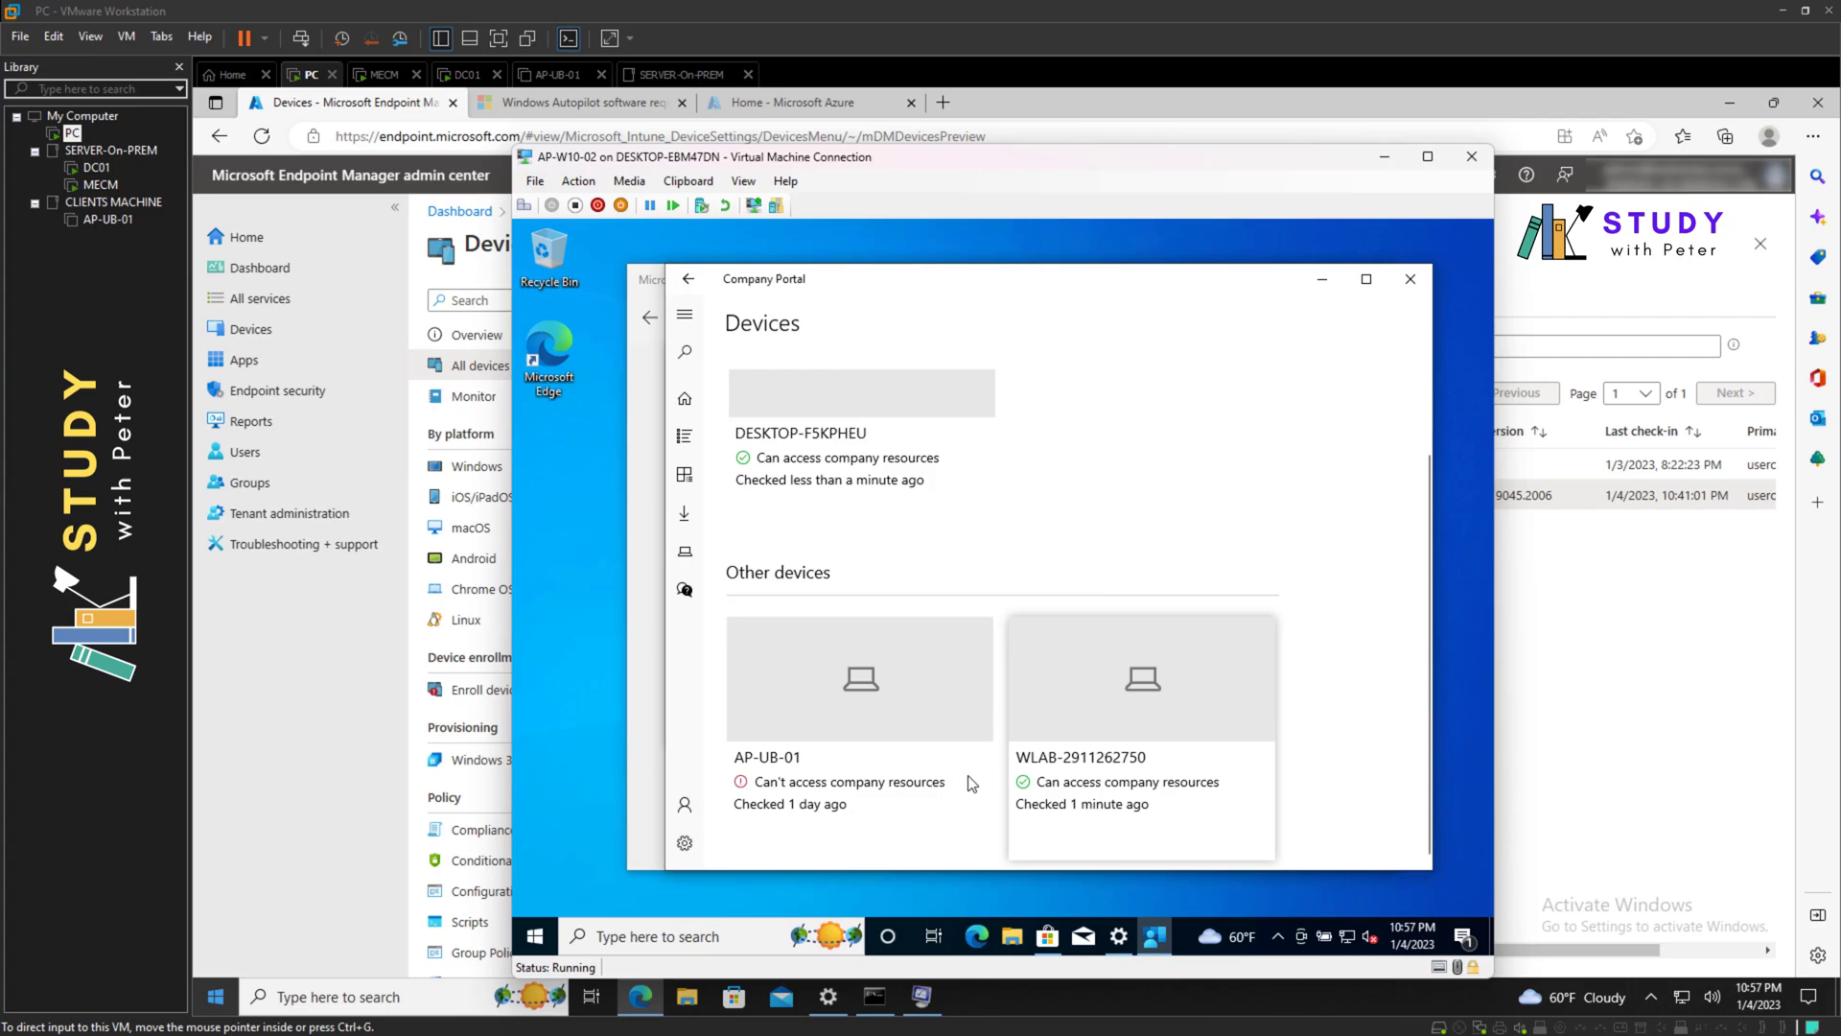
pyautogui.scroll(1, 1007, 431)
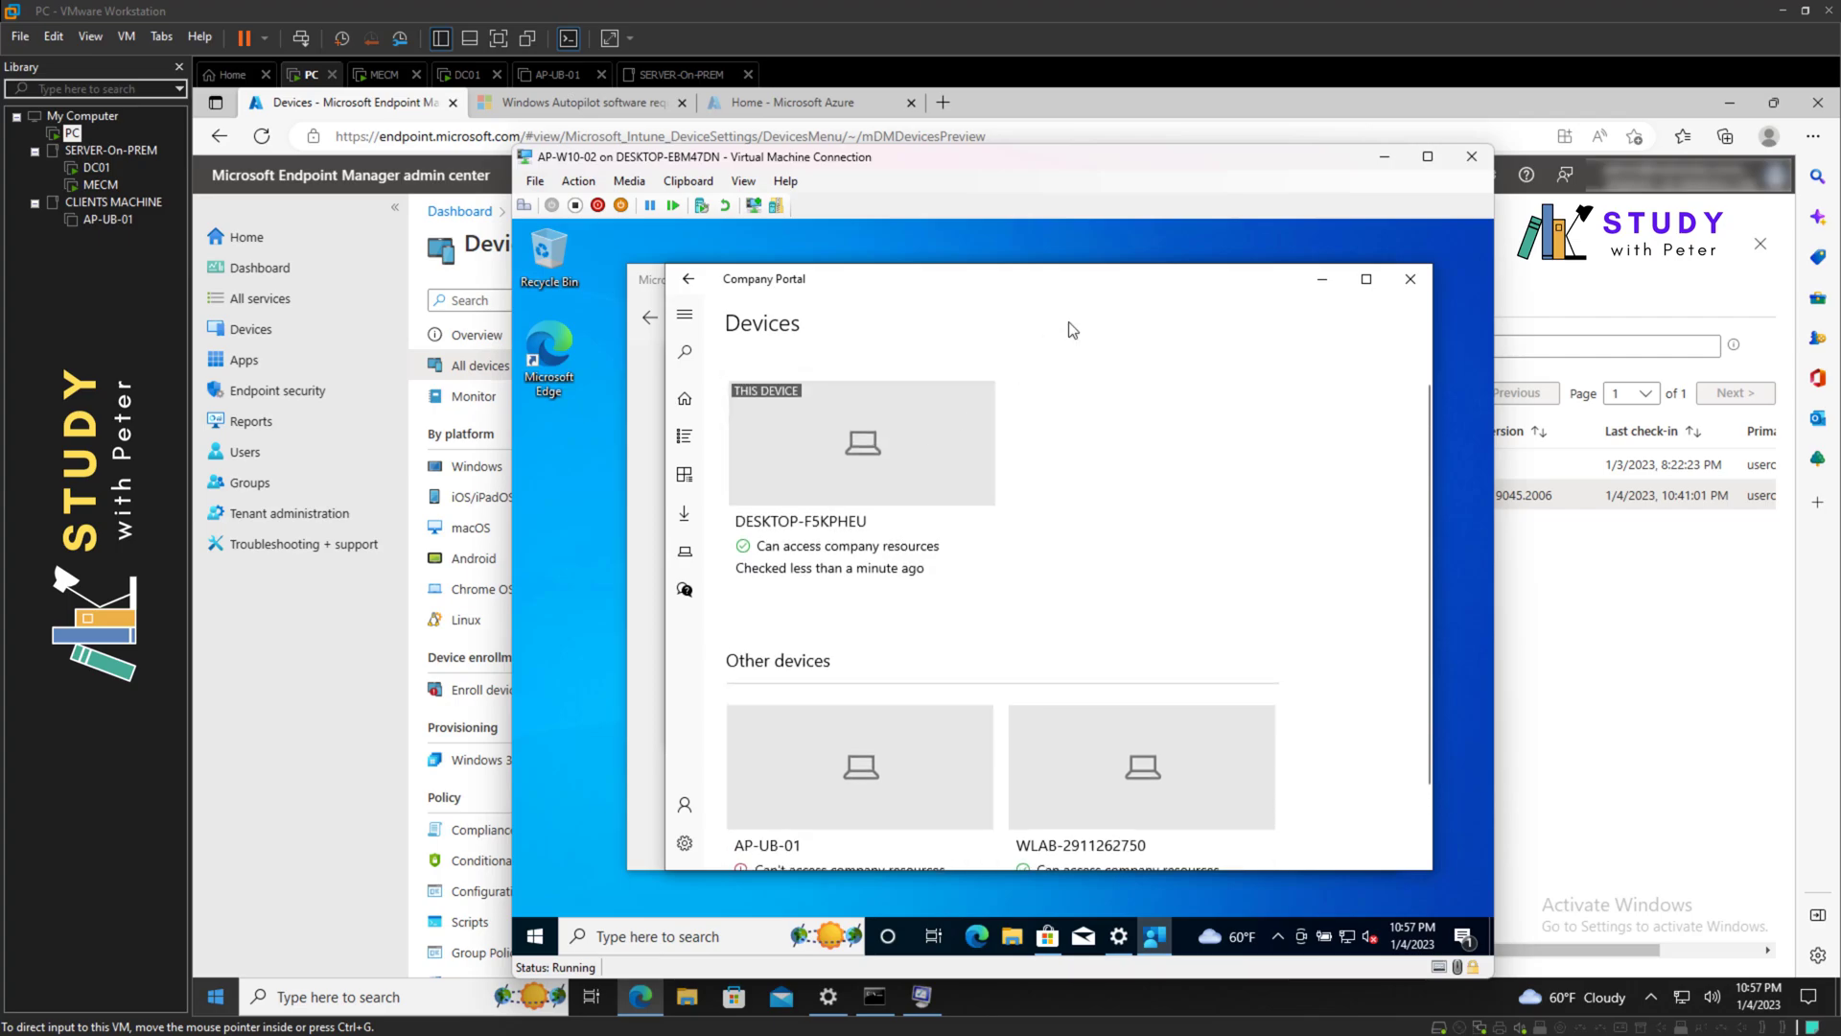
pyautogui.click(1367, 283)
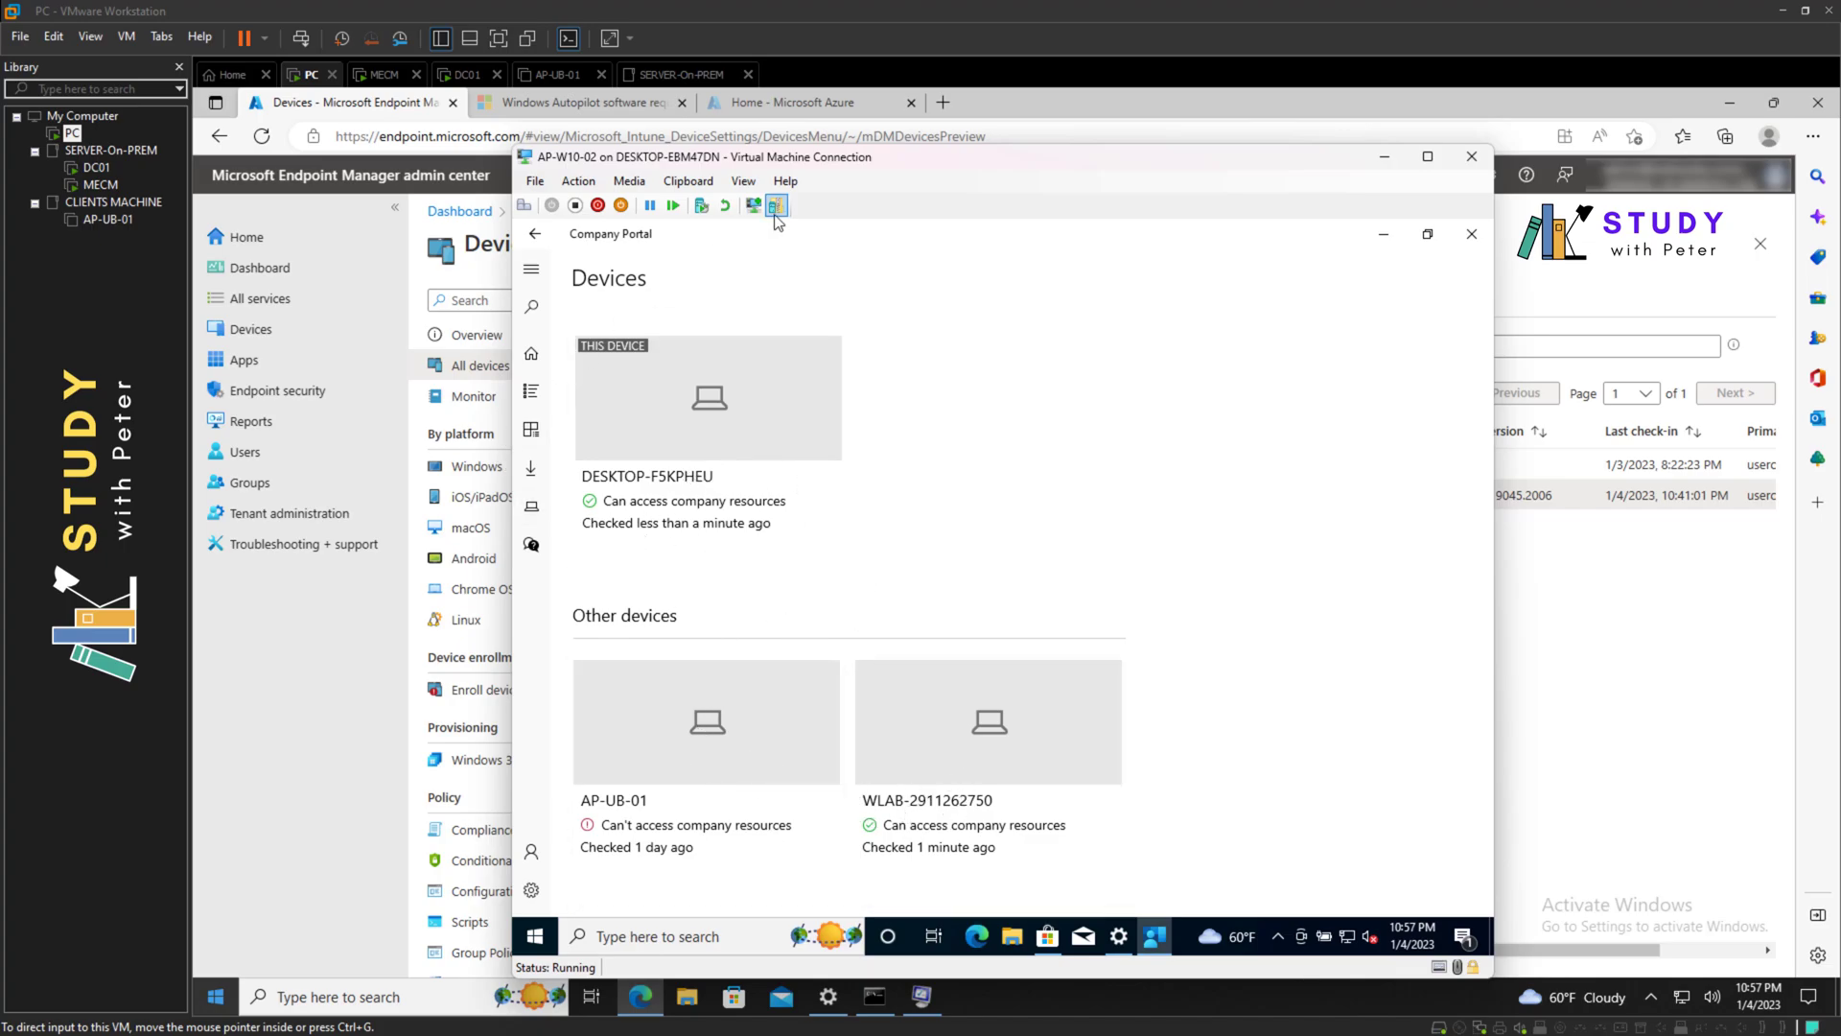
pyautogui.moveTo(808, 159); pyautogui.dragTo(1103, 185)
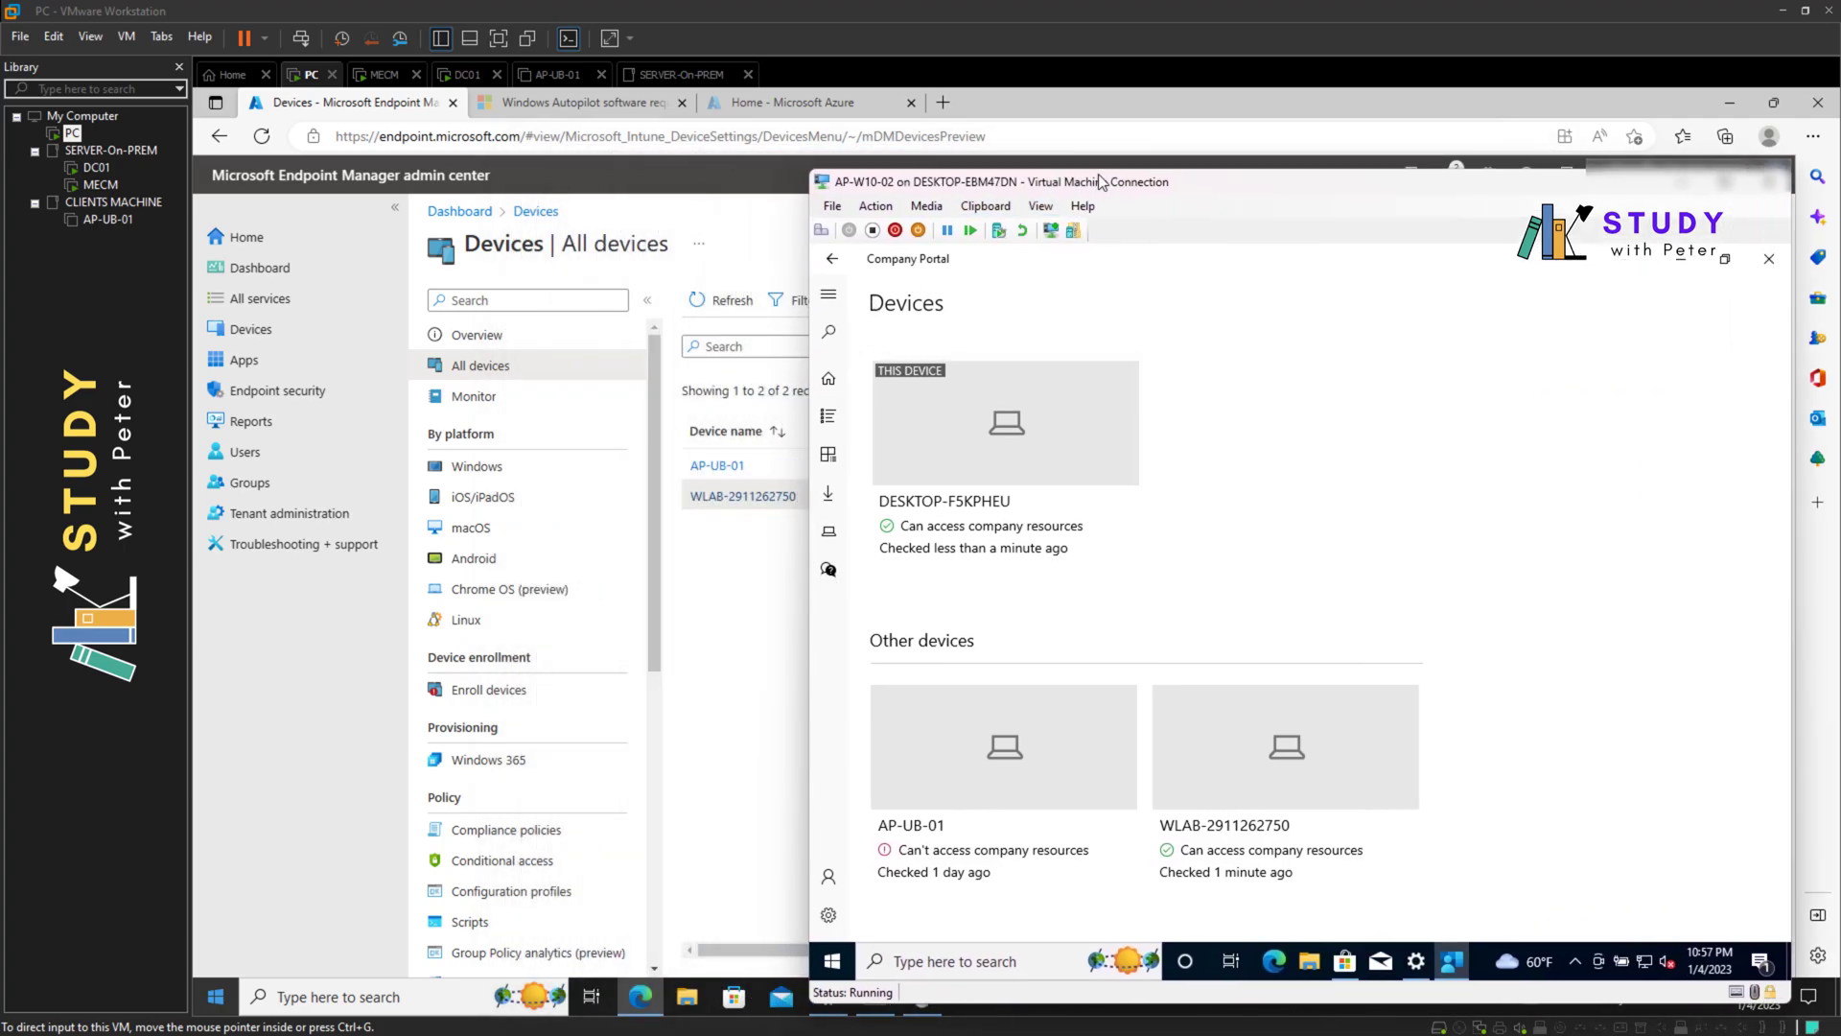
pyautogui.moveTo(1104, 184); pyautogui.dragTo(823, 186)
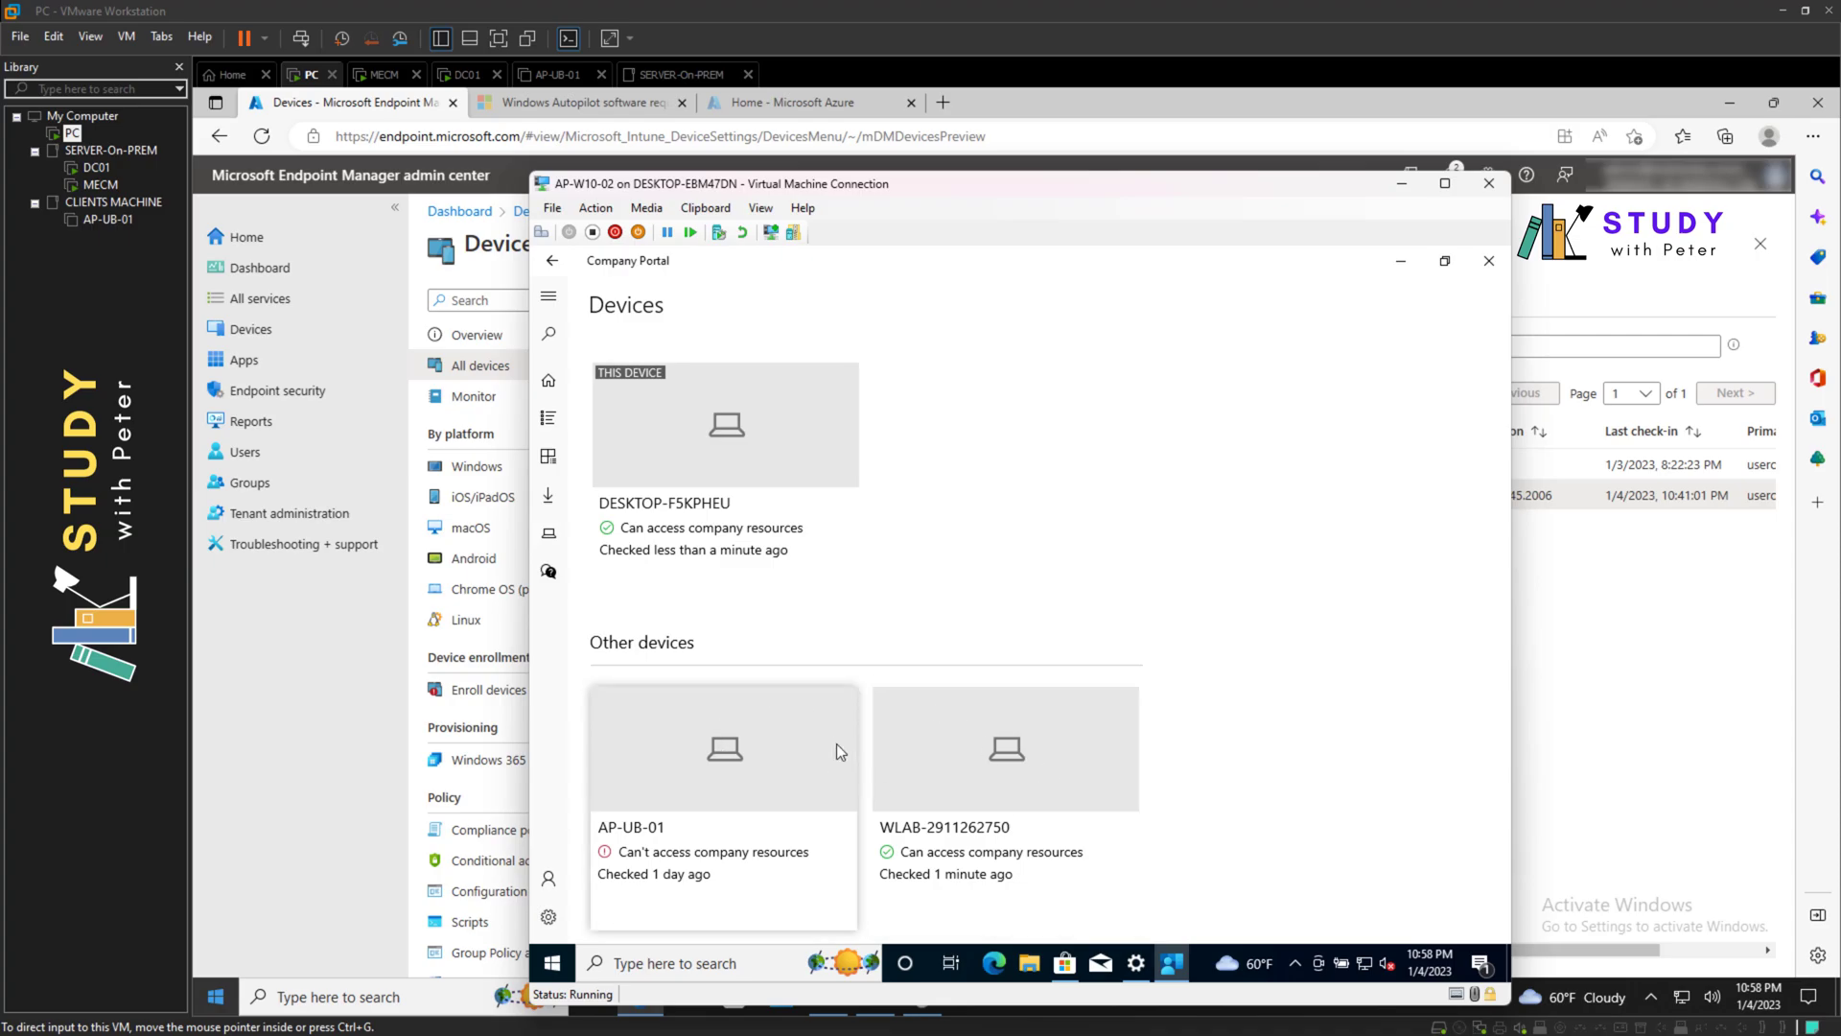
# - Run Check access on DESKTOP-F5KPHEU and return to the Devices list
pyautogui.click(759, 447)
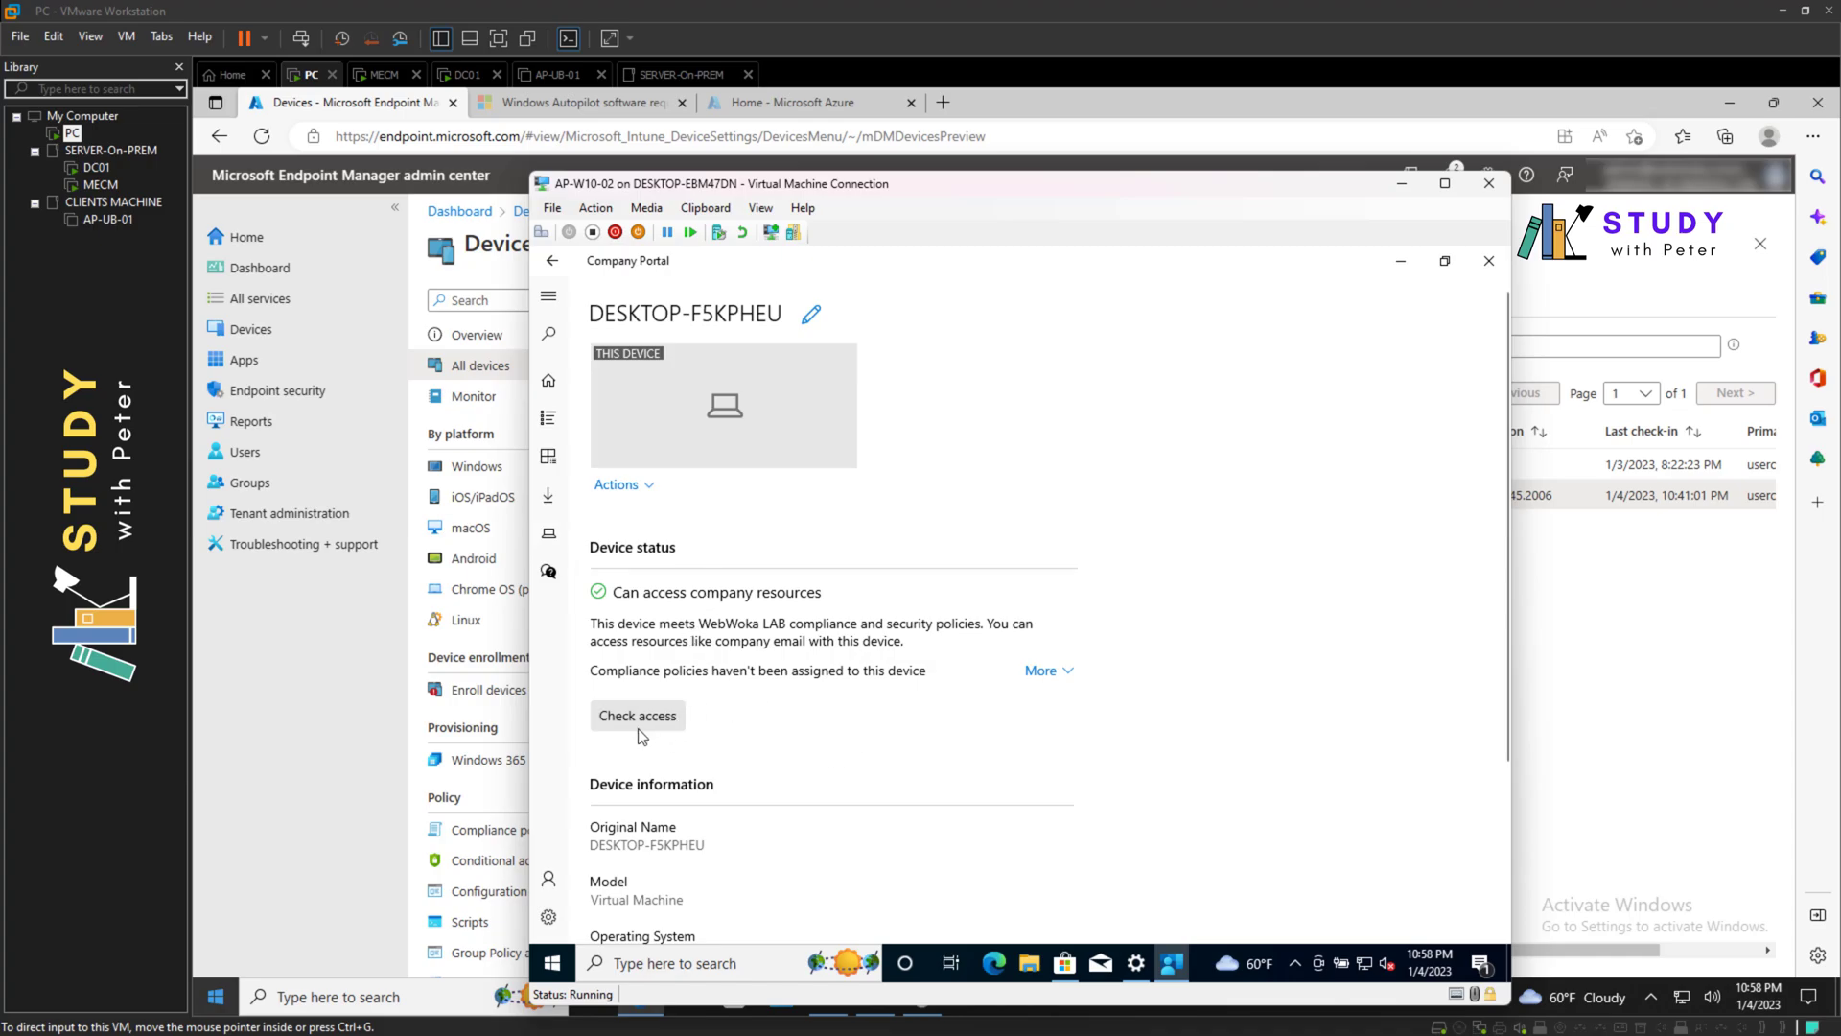
pyautogui.click(644, 713)
pyautogui.scroll(-3, 807, 850)
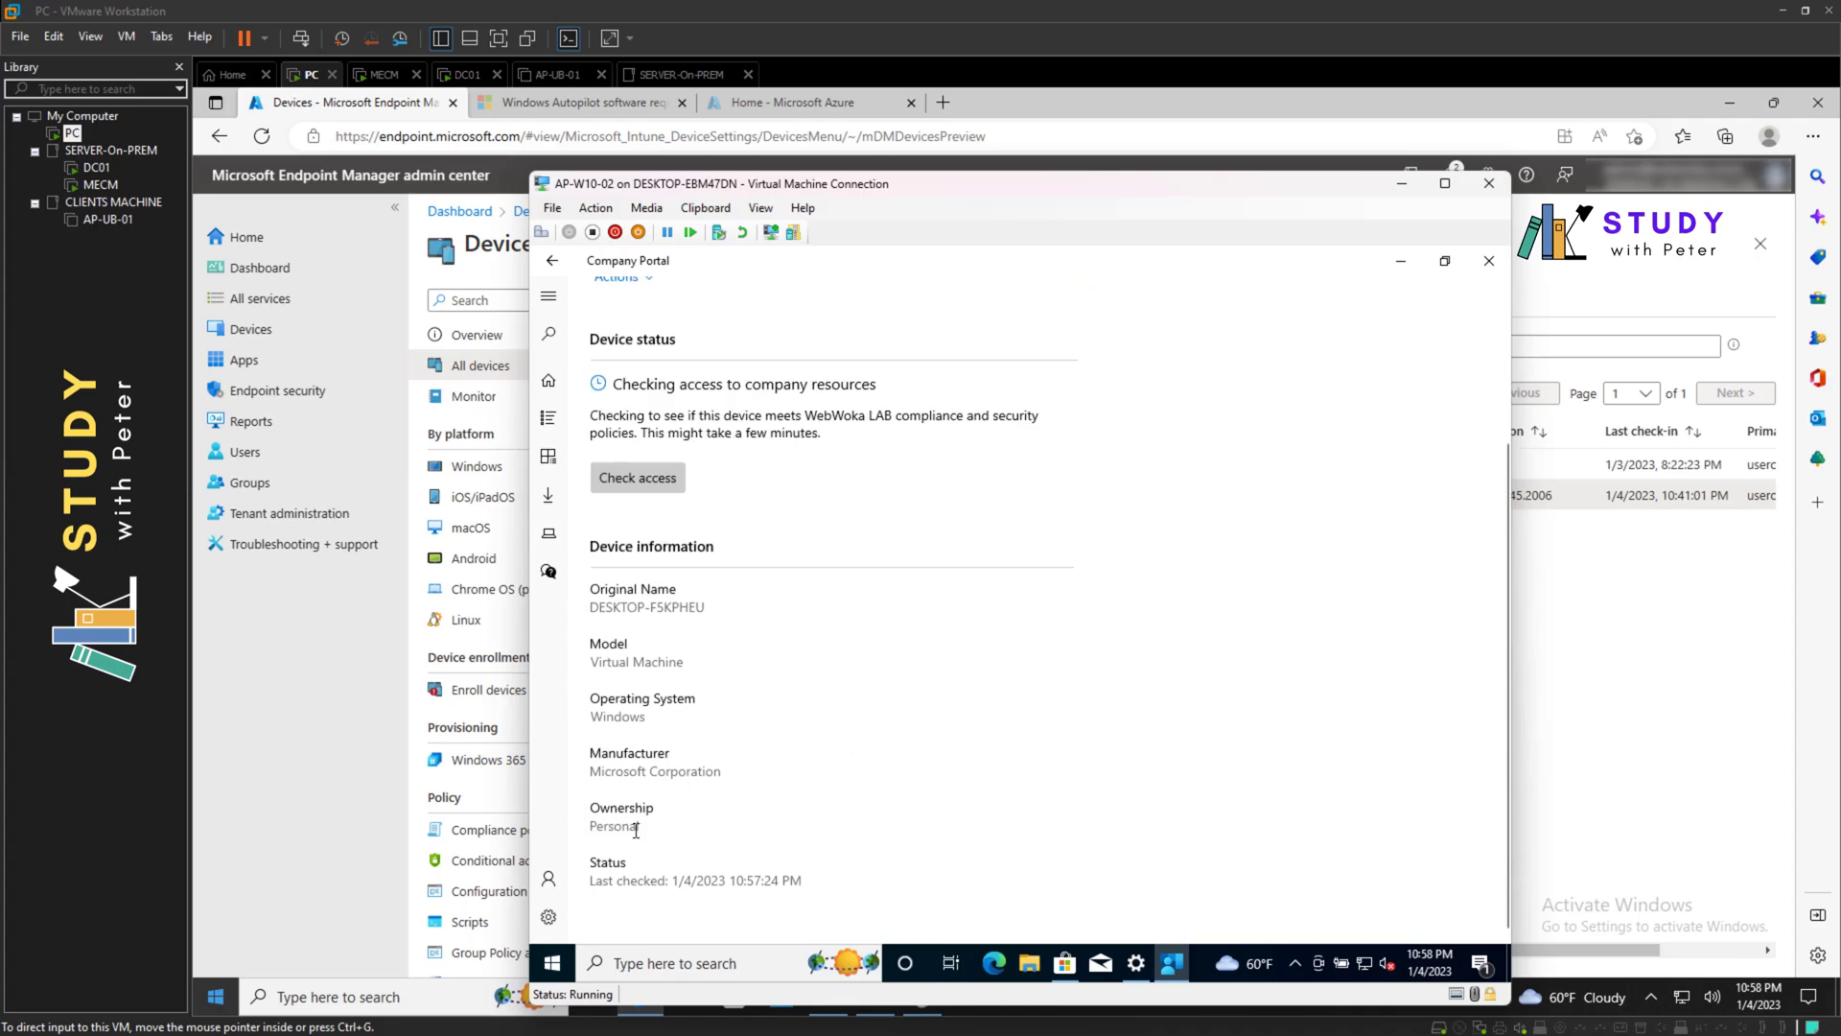
pyautogui.click(552, 261)
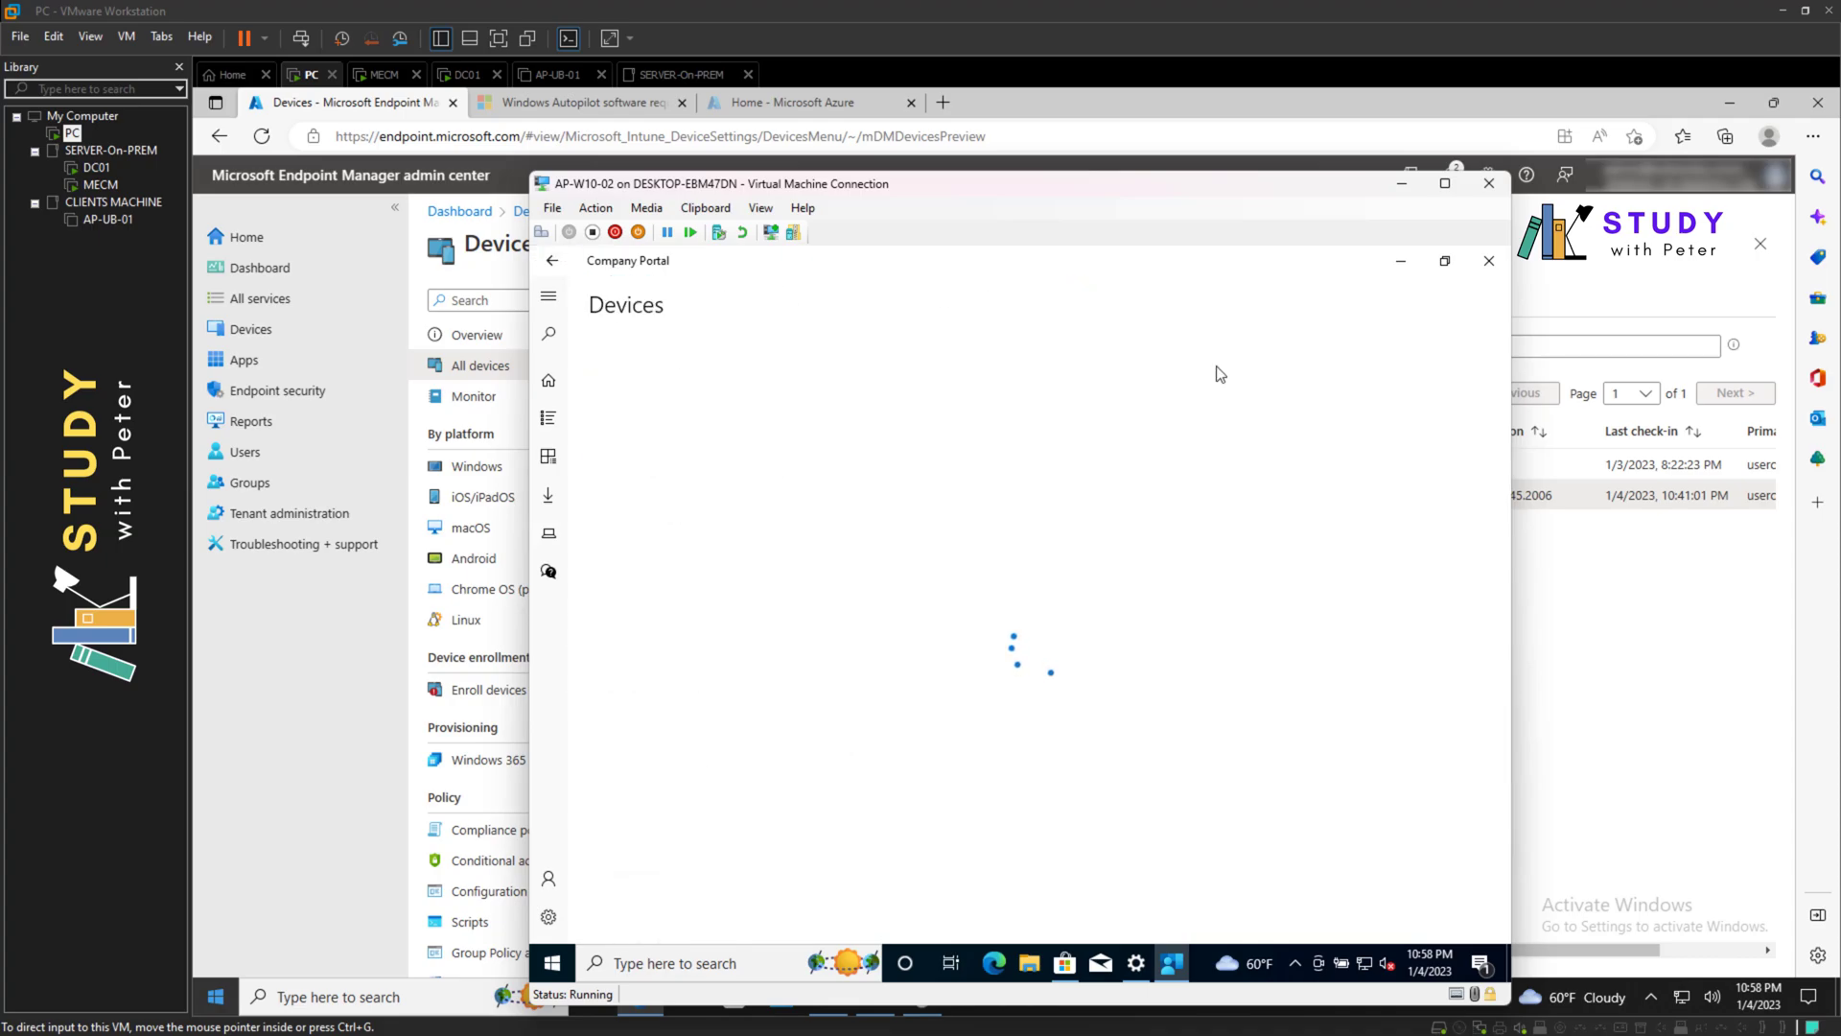
# - Hide the VM, refresh All devices to show userone_Windows compliant, then restore the VM
pyautogui.click(1398, 186)
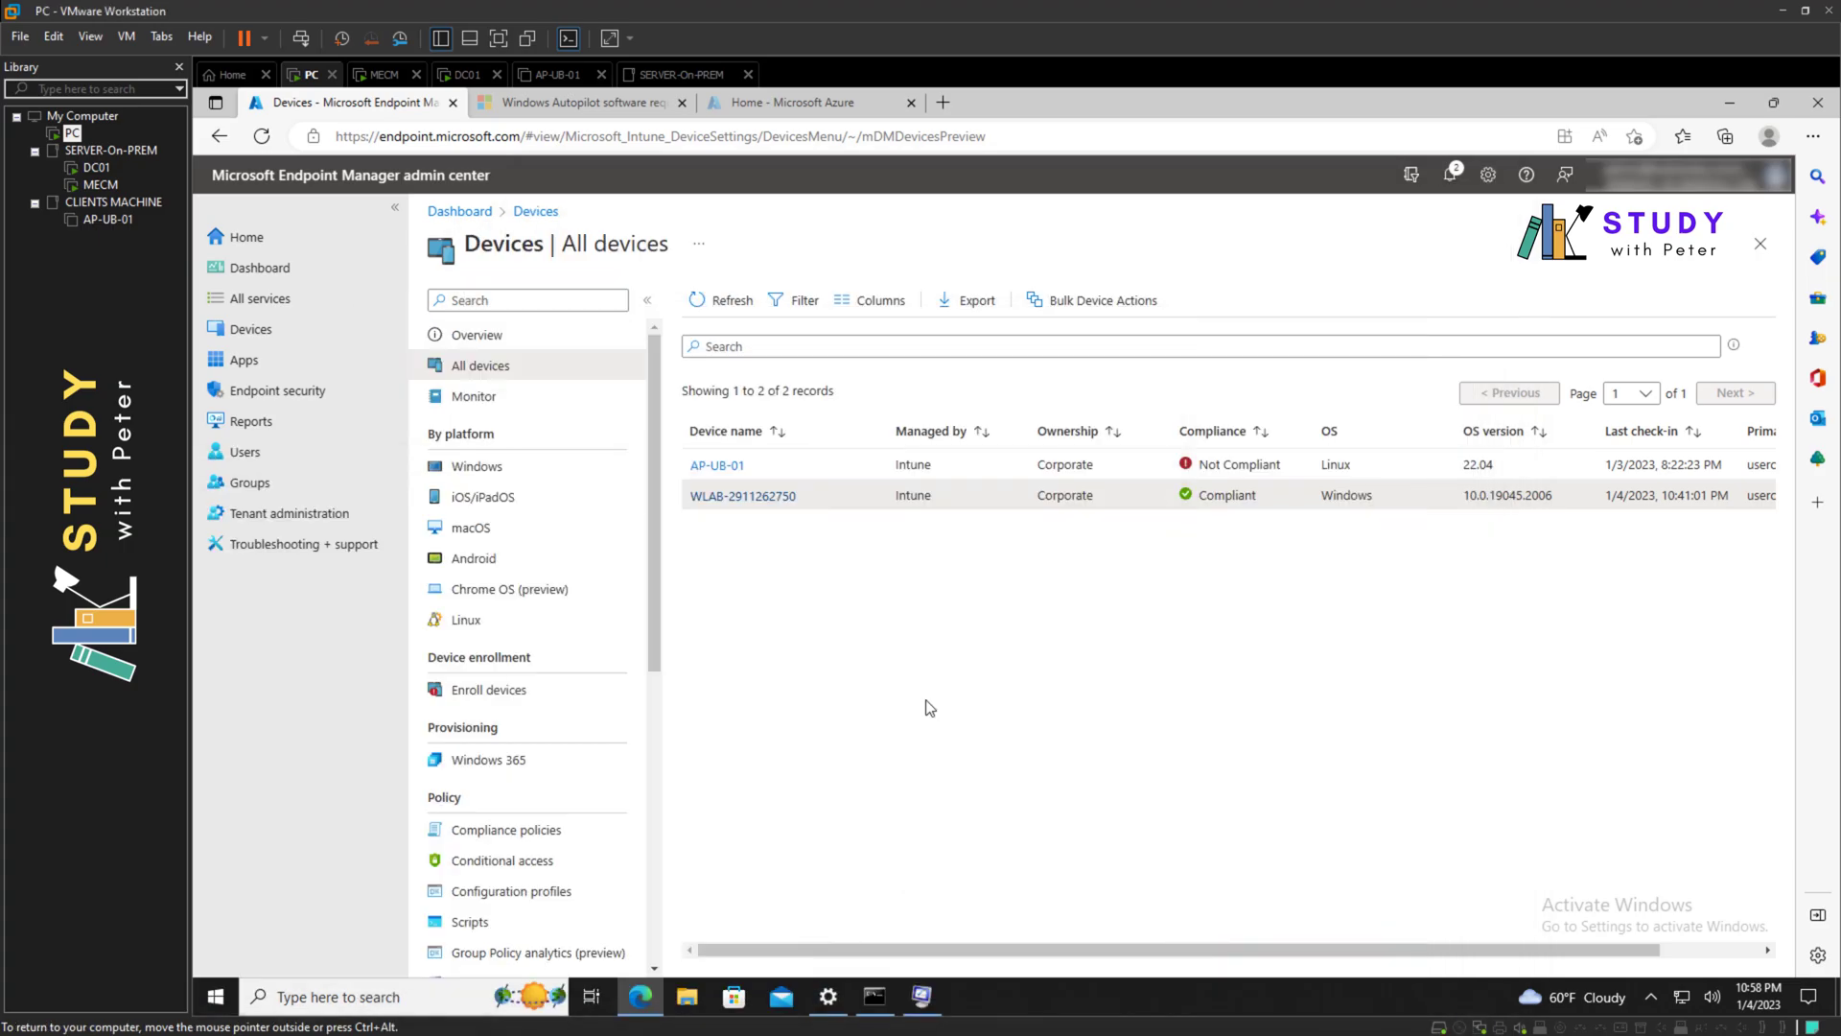
pyautogui.click(731, 302)
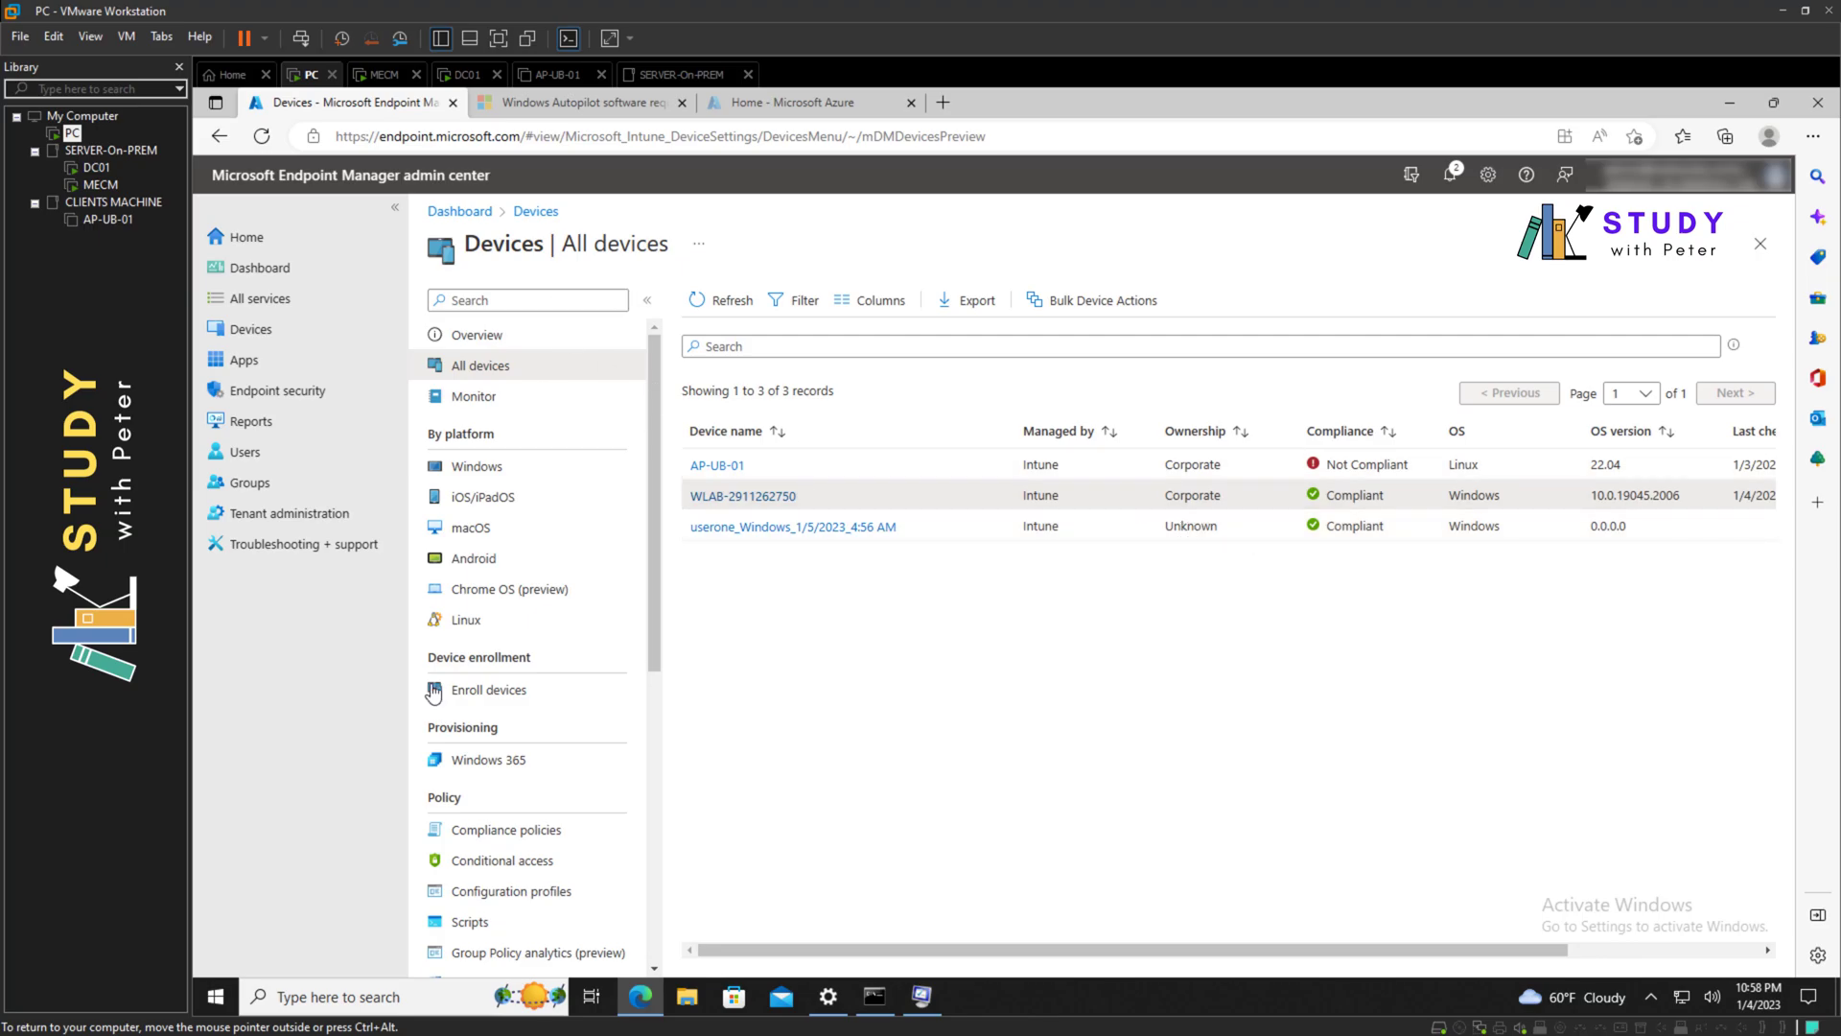
pyautogui.click(634, 1003)
pyautogui.click(634, 1003)
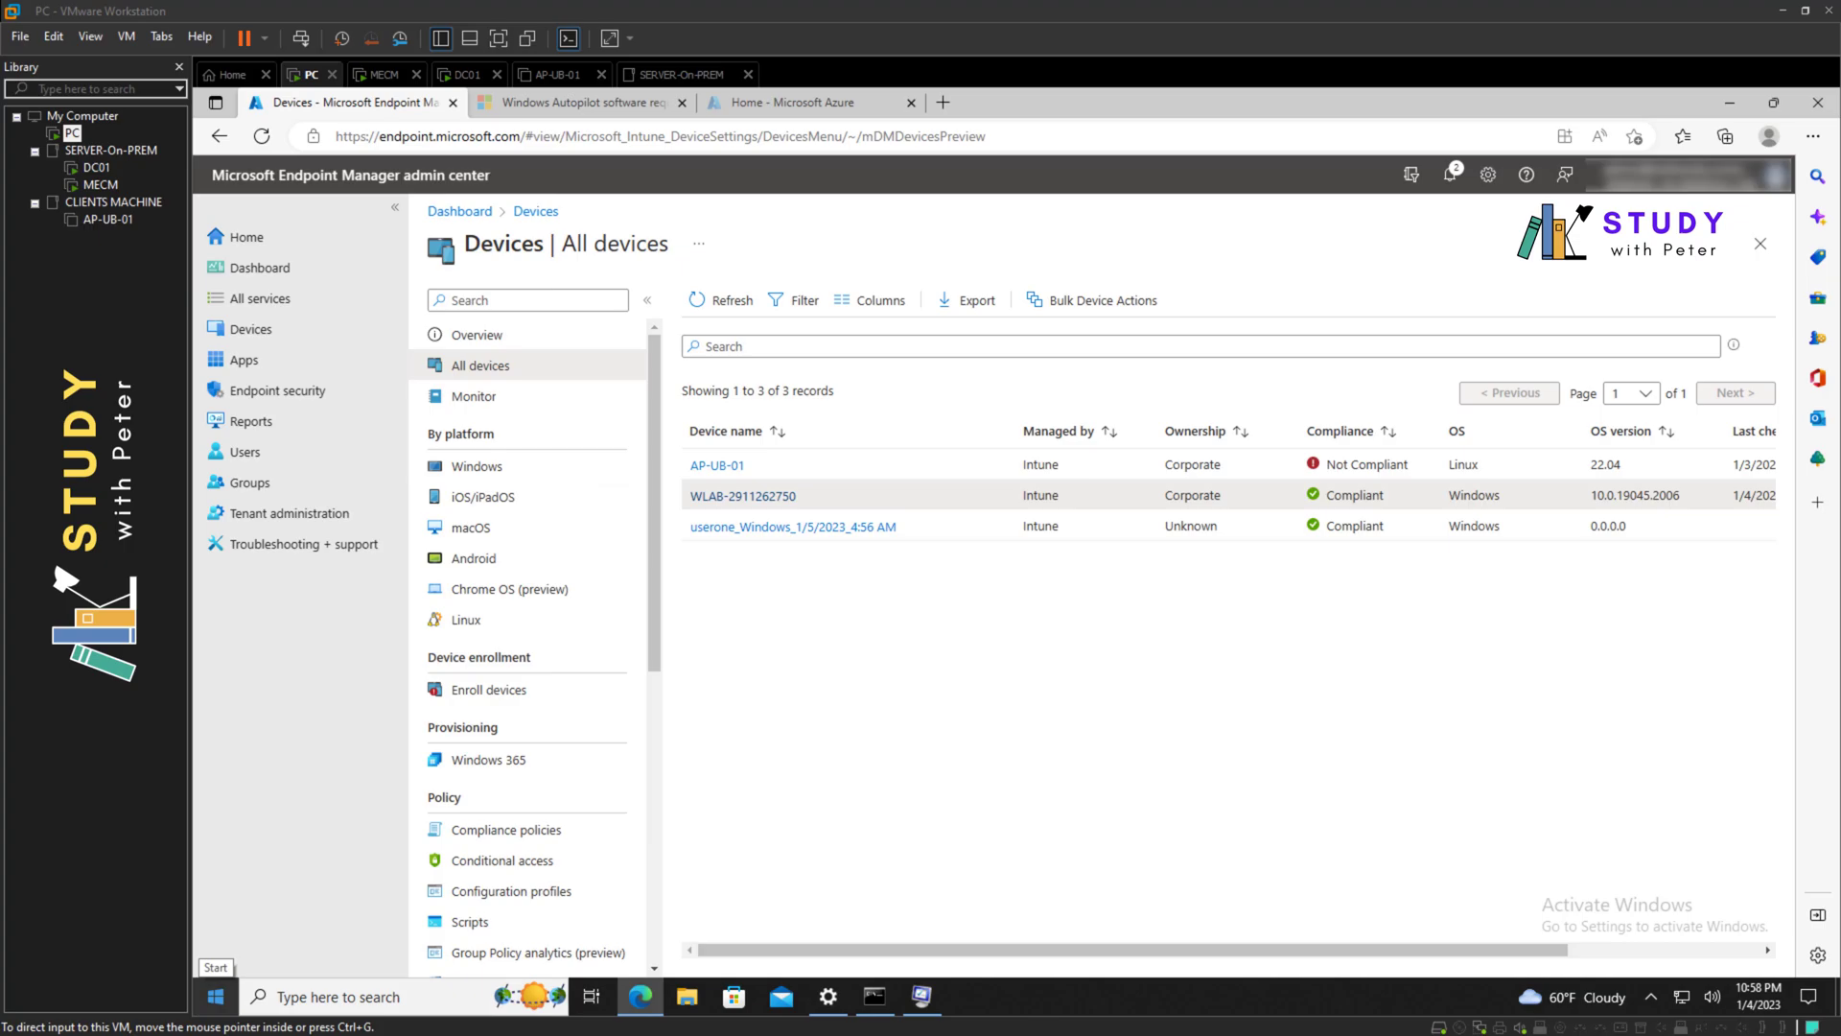
pyautogui.click(922, 997)
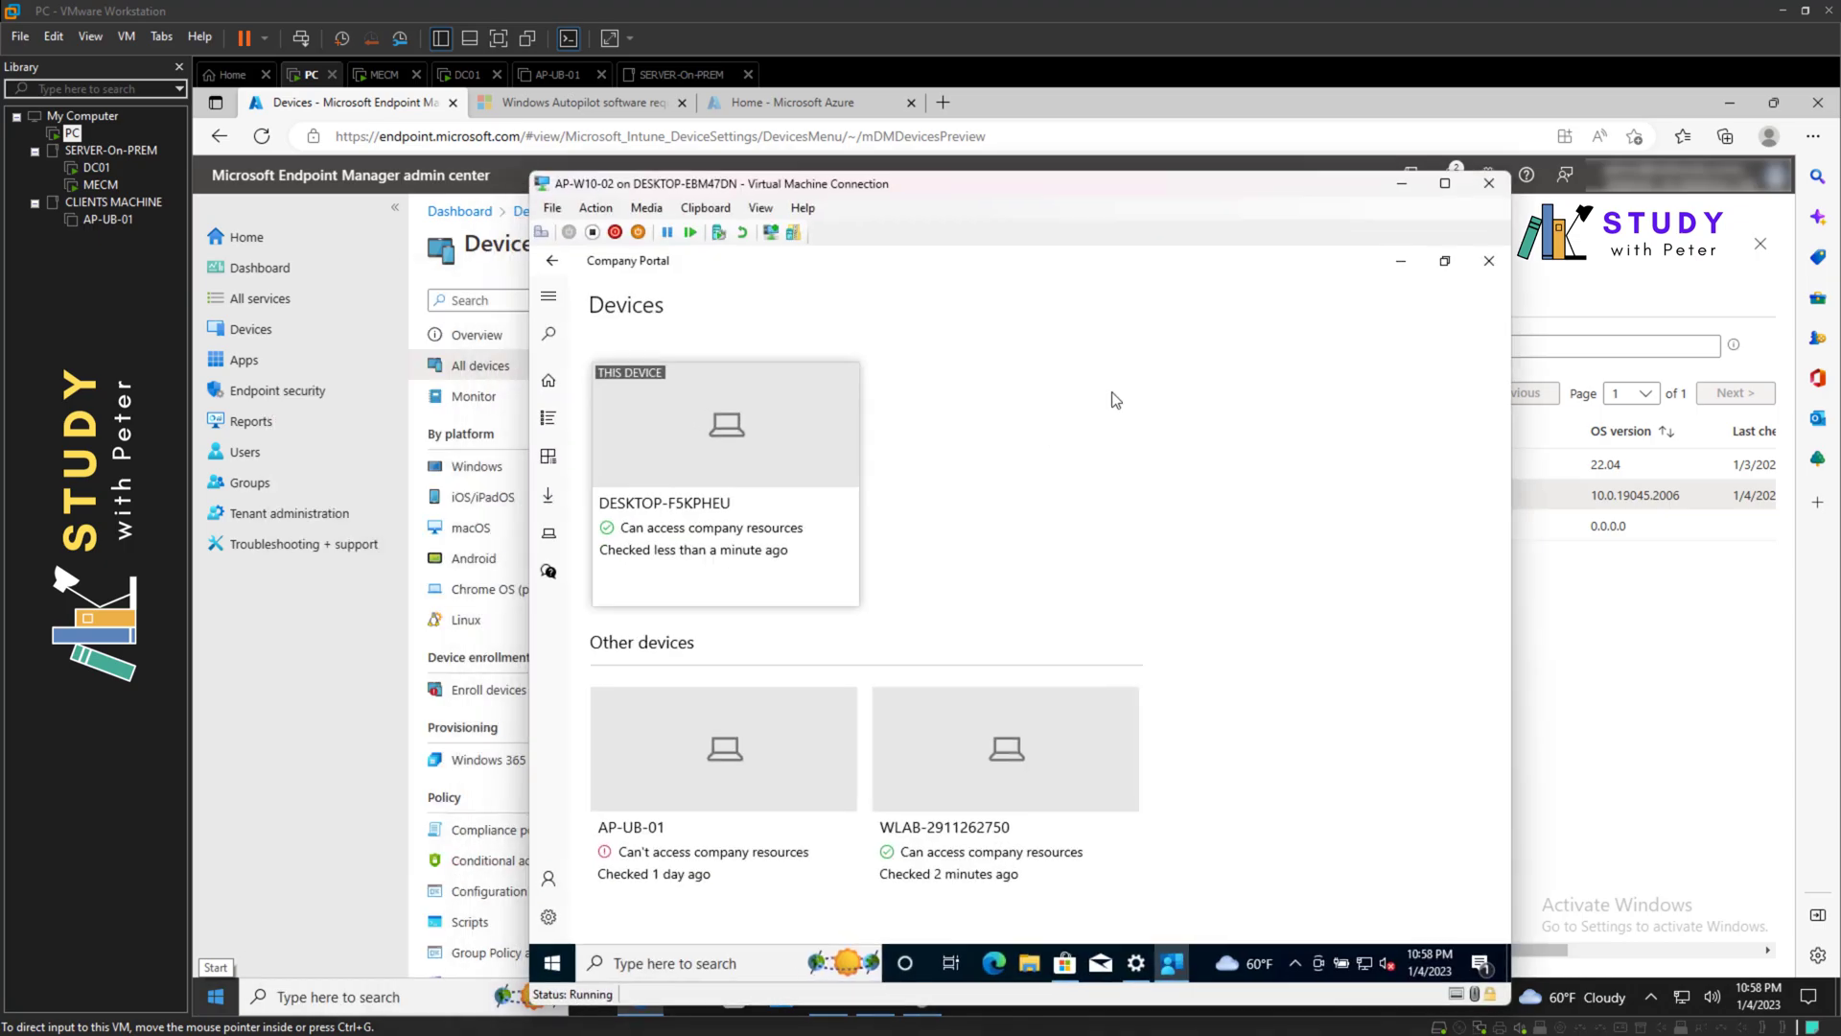
# - Return to the Company Portal home, then search 'work' and open Access work or school settings
pyautogui.click(553, 264)
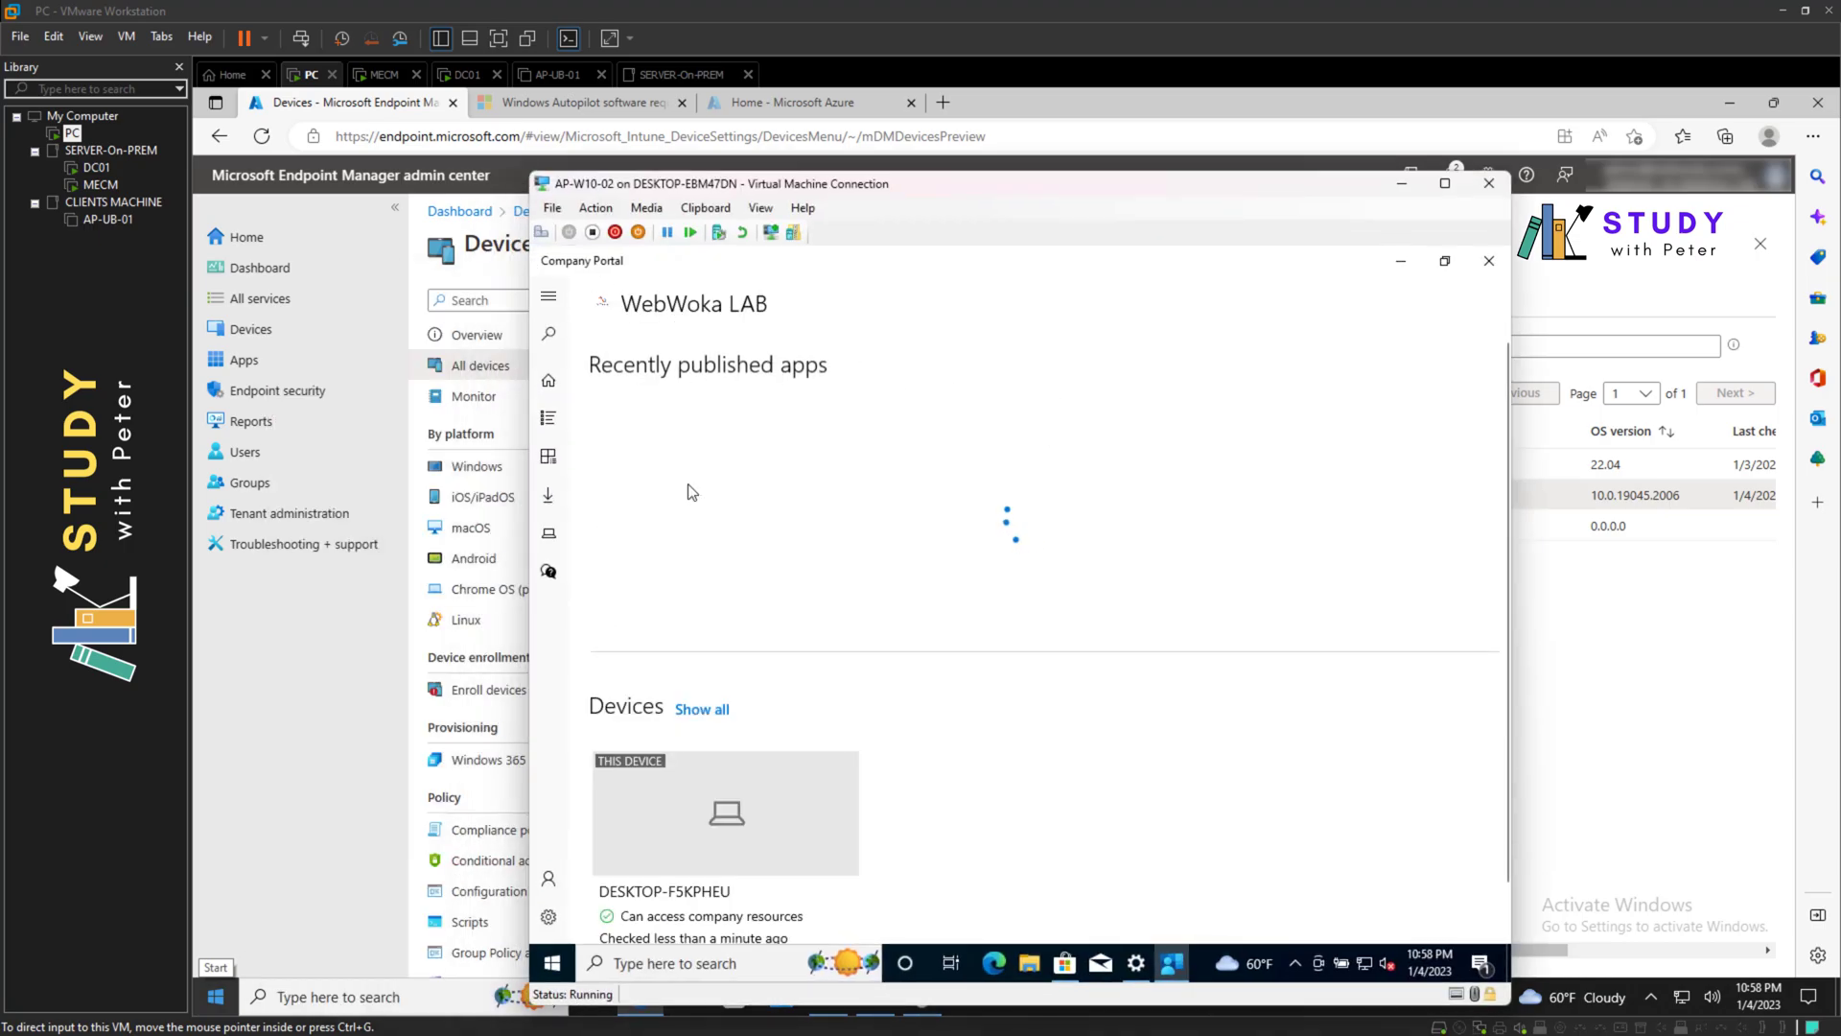
pyautogui.click(671, 963)
pyautogui.write('wor')
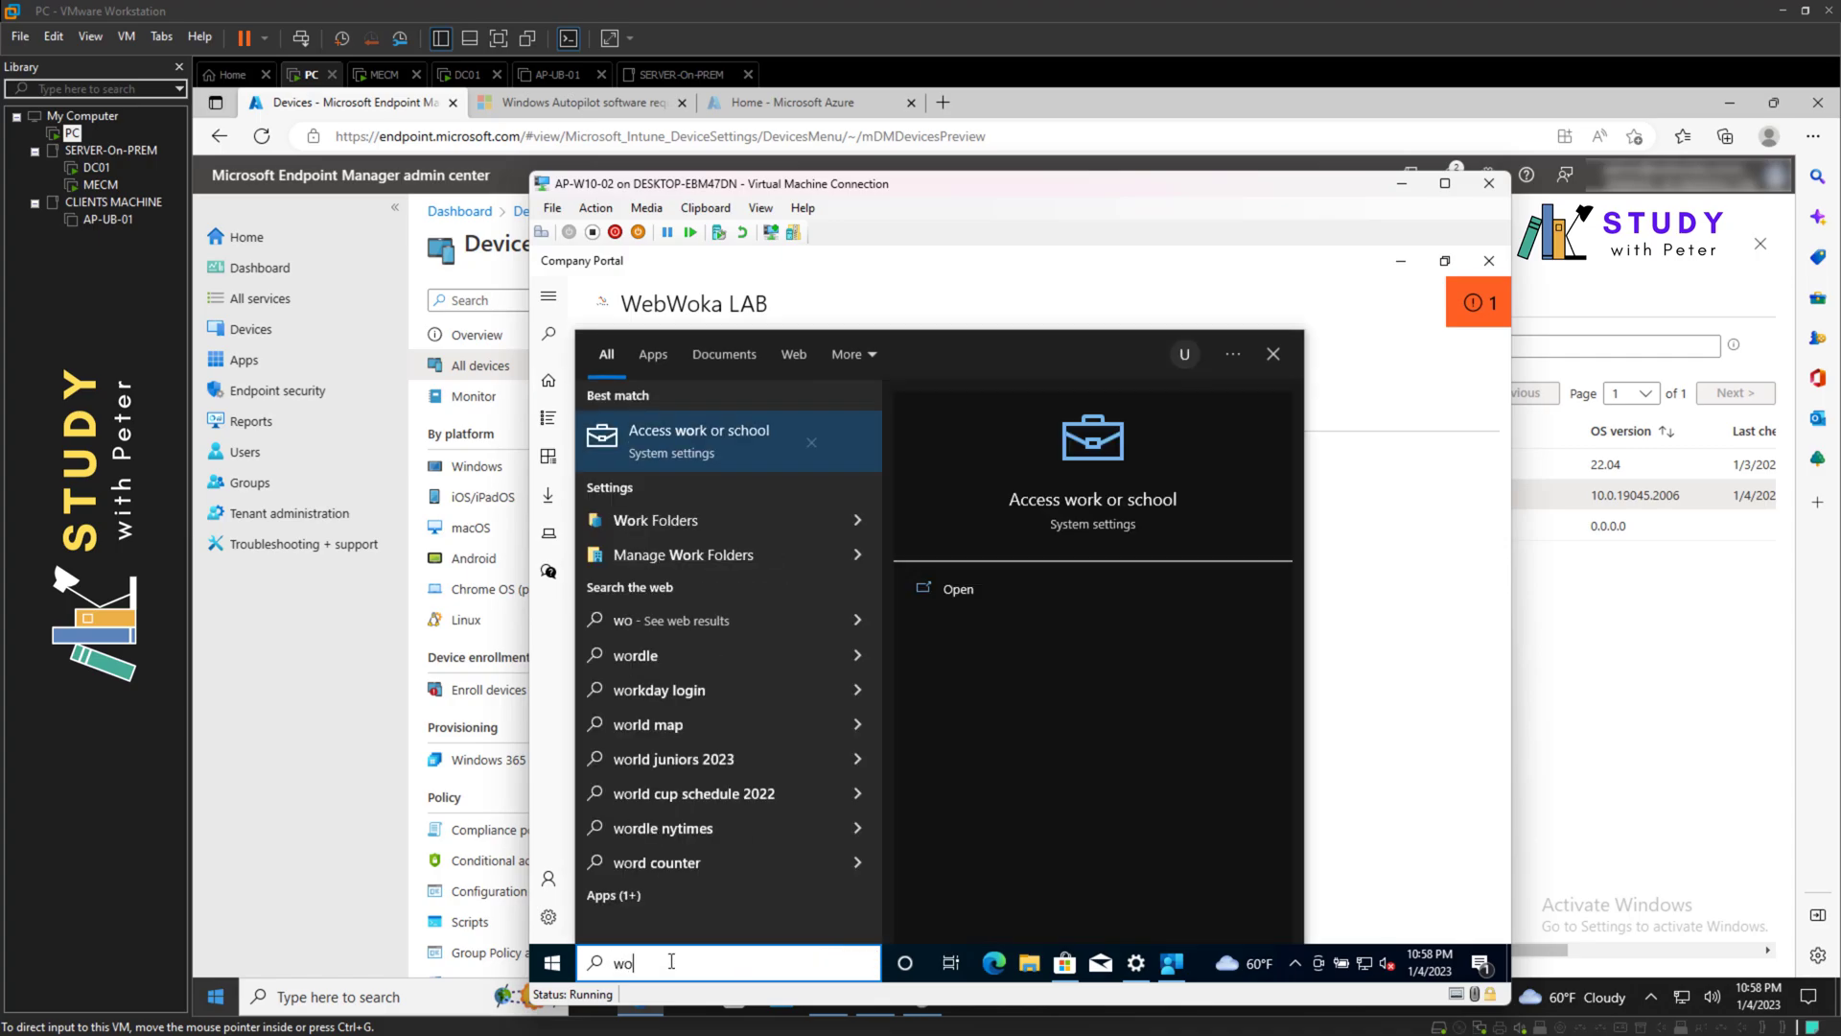
pyautogui.write('k')
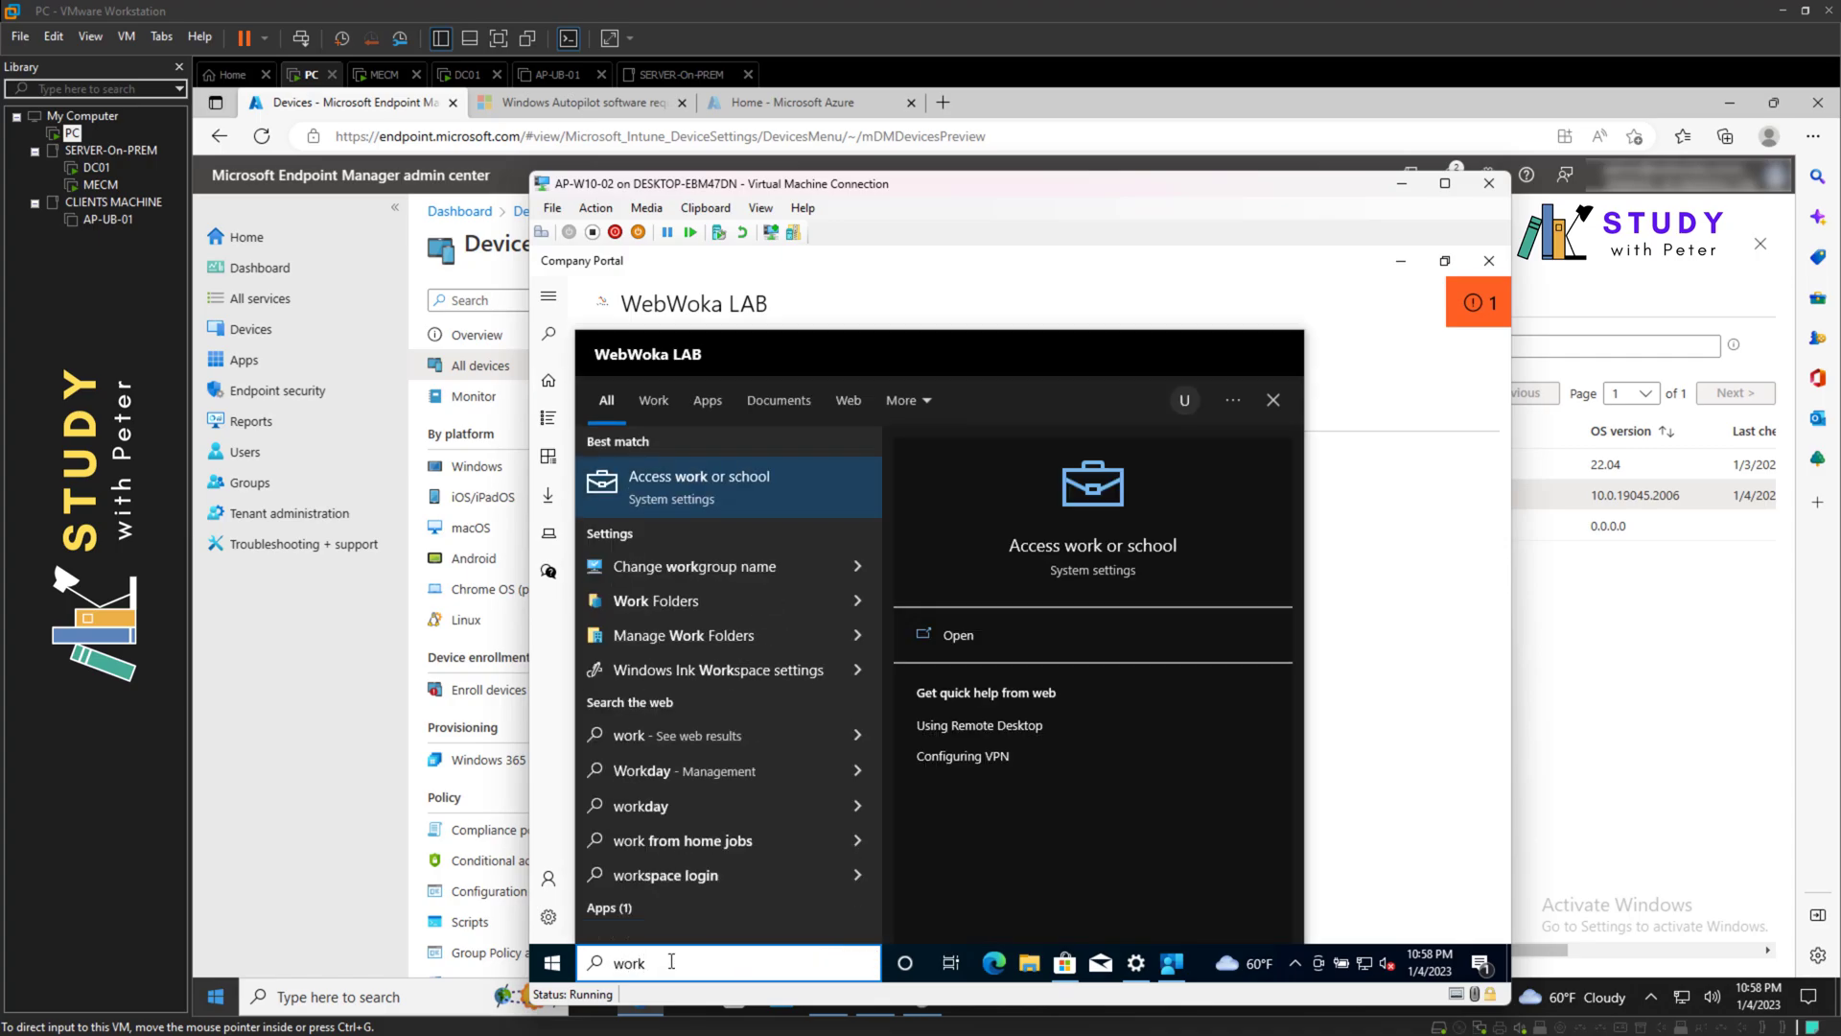
pyautogui.press('Return')
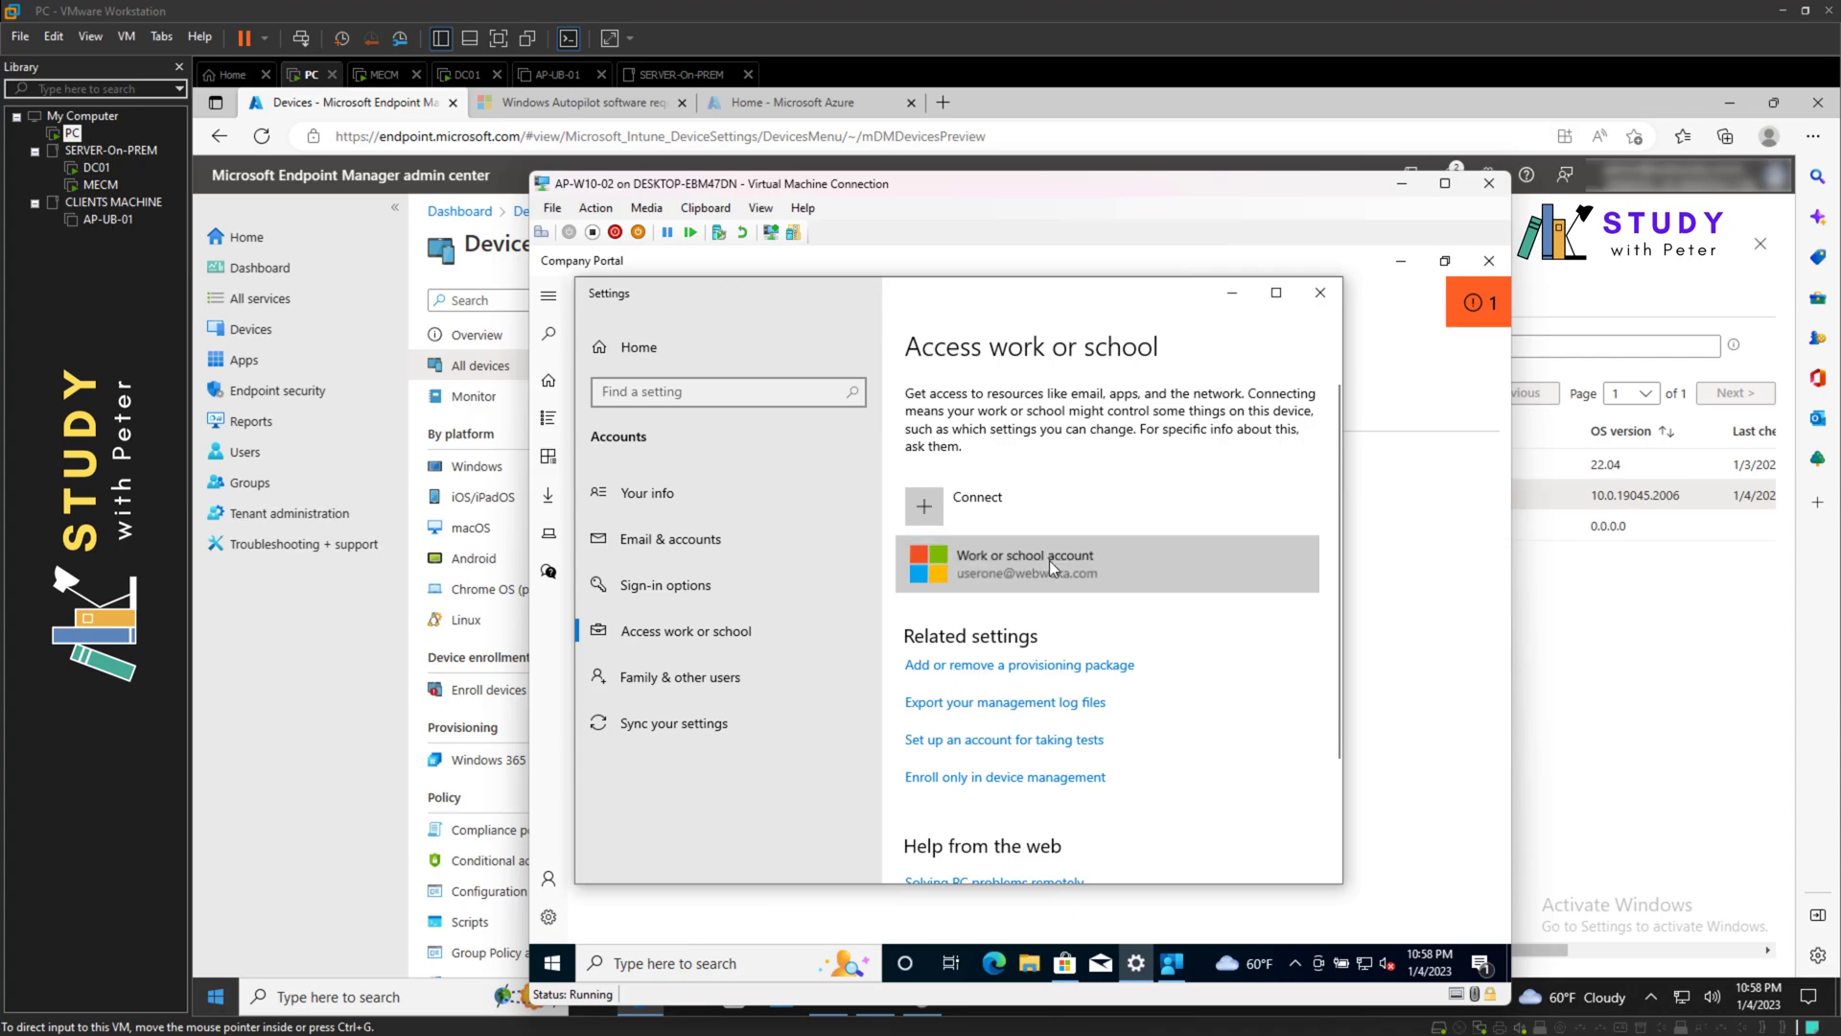
# - Open the userone account's WebWoka LAB management info, start a device sync, and move Settings aside
pyautogui.click(1049, 560)
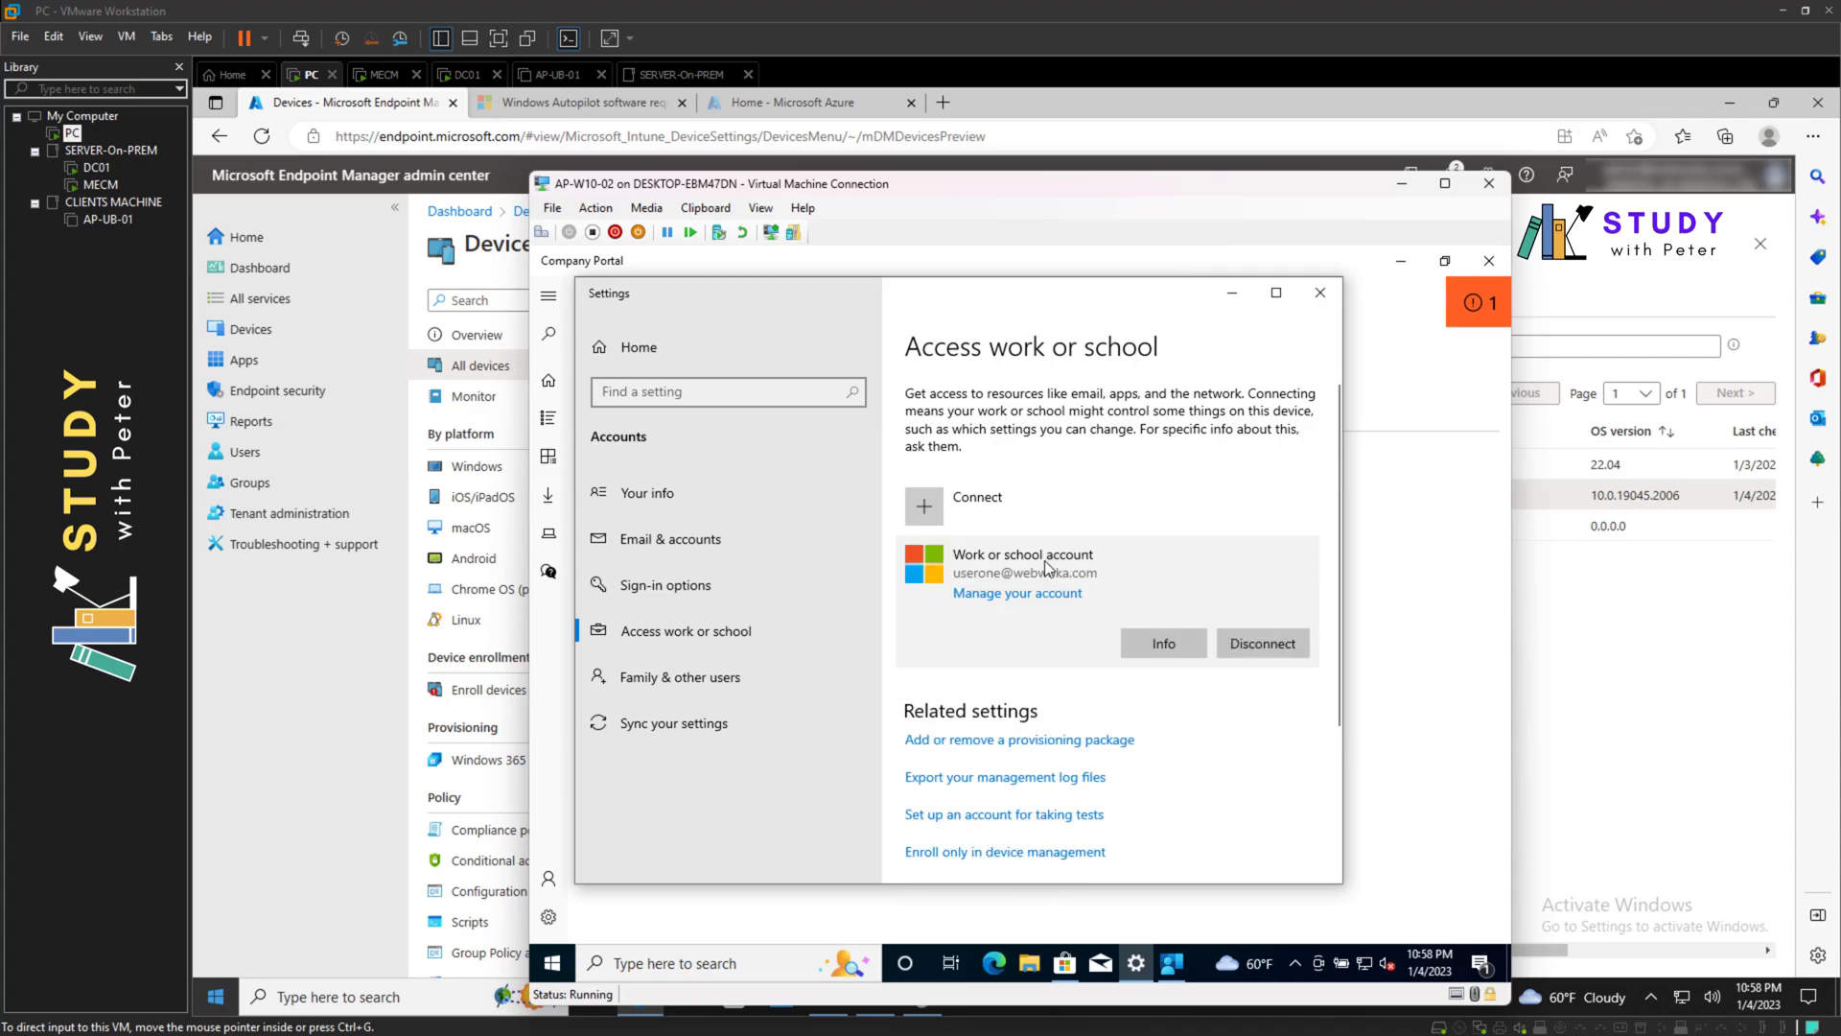
pyautogui.click(1163, 643)
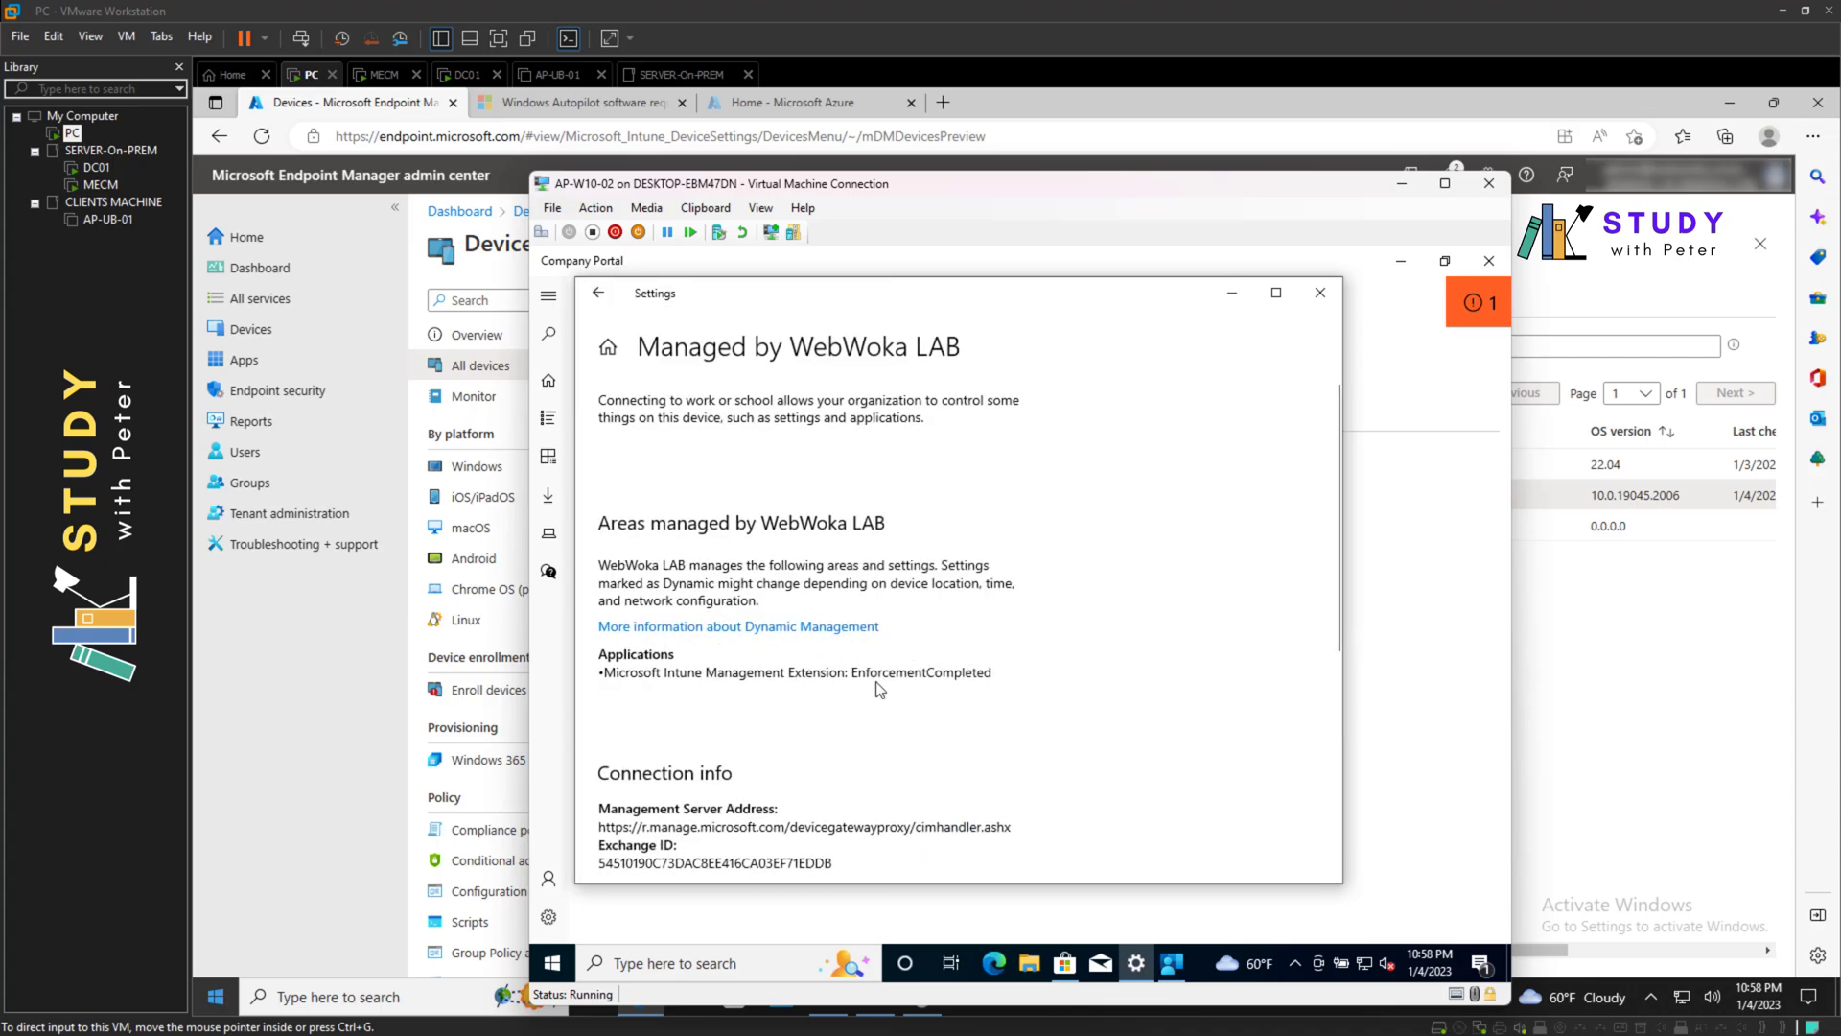
pyautogui.scroll(-3, 946, 590)
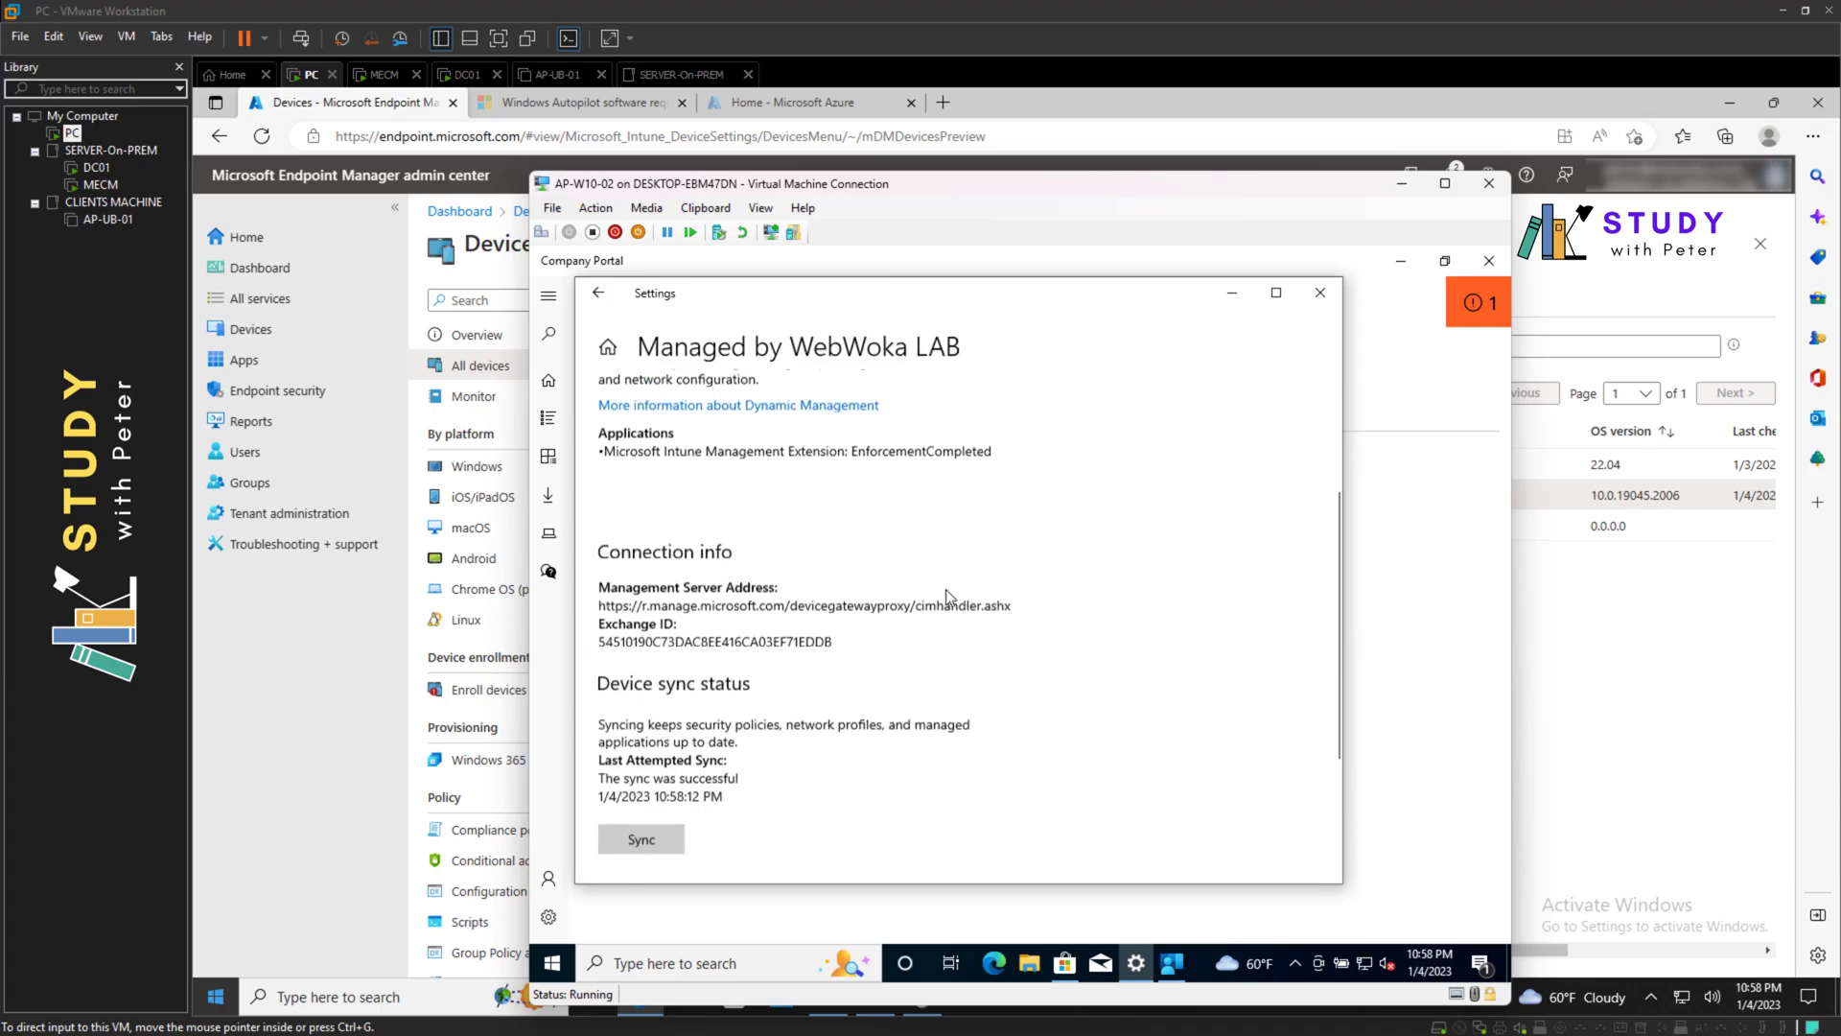
pyautogui.click(652, 840)
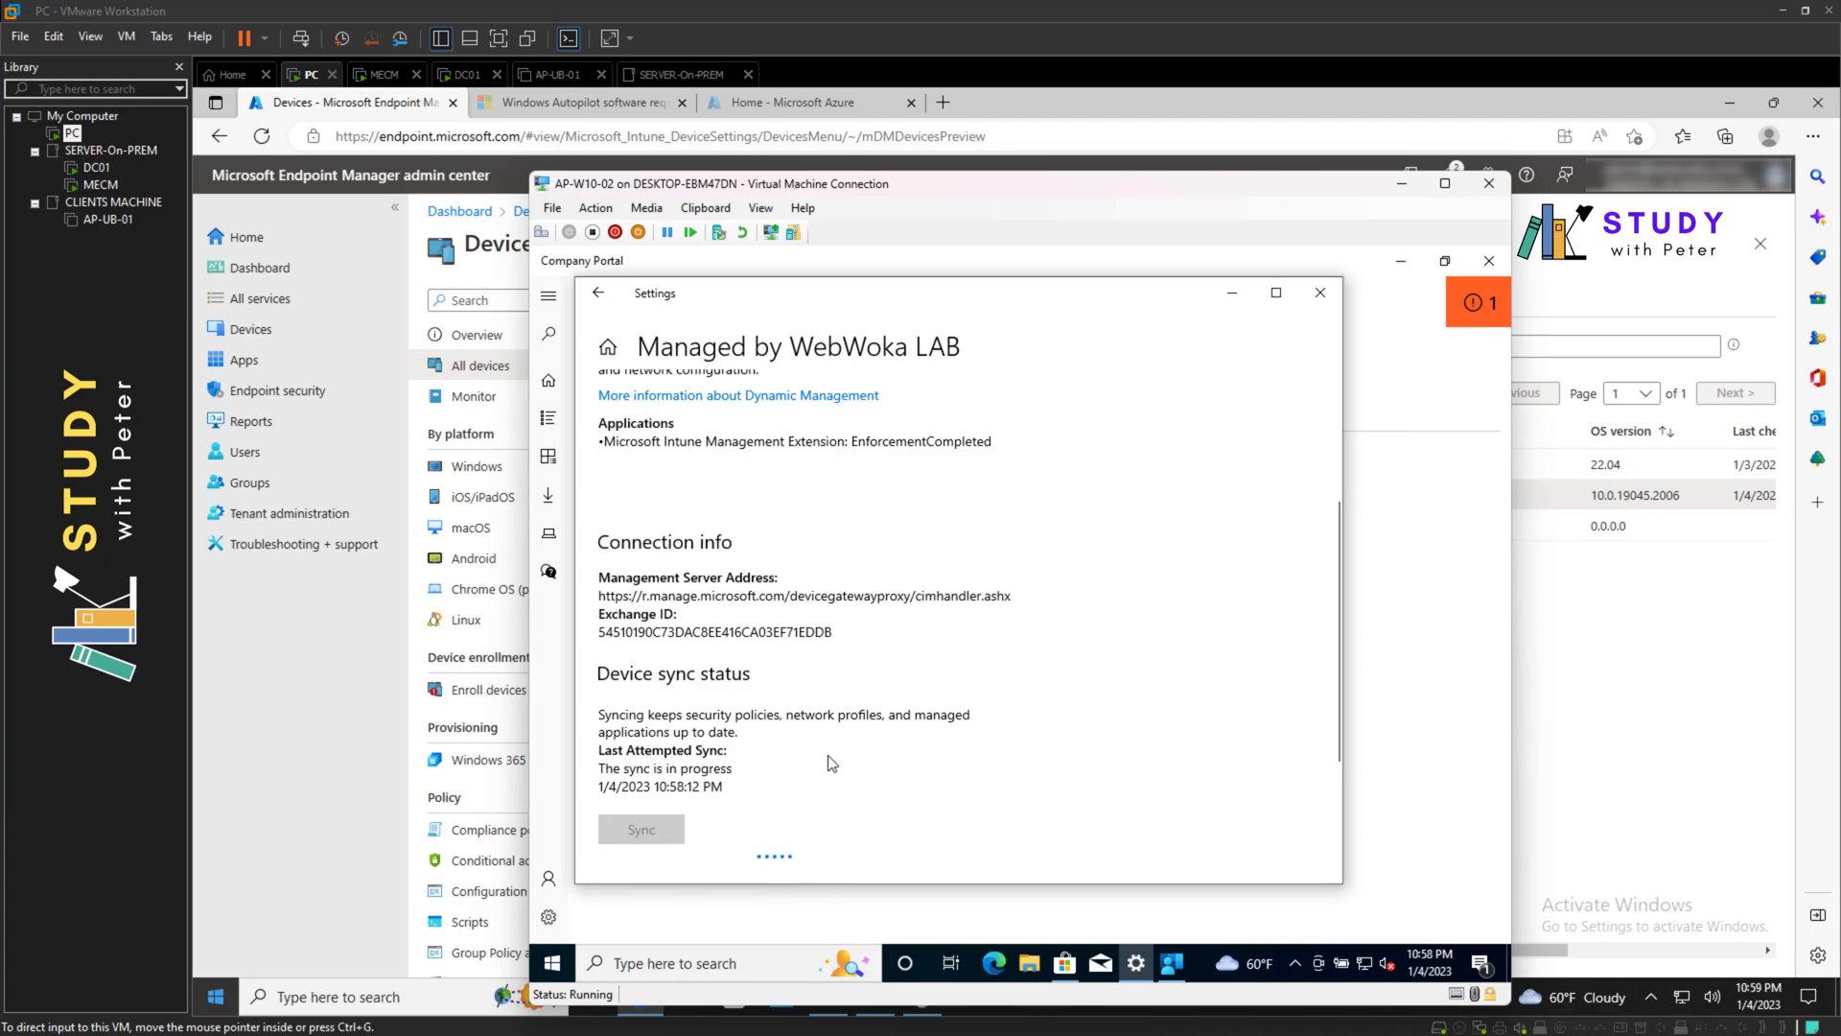
pyautogui.moveTo(961, 294); pyautogui.dragTo(1058, 301)
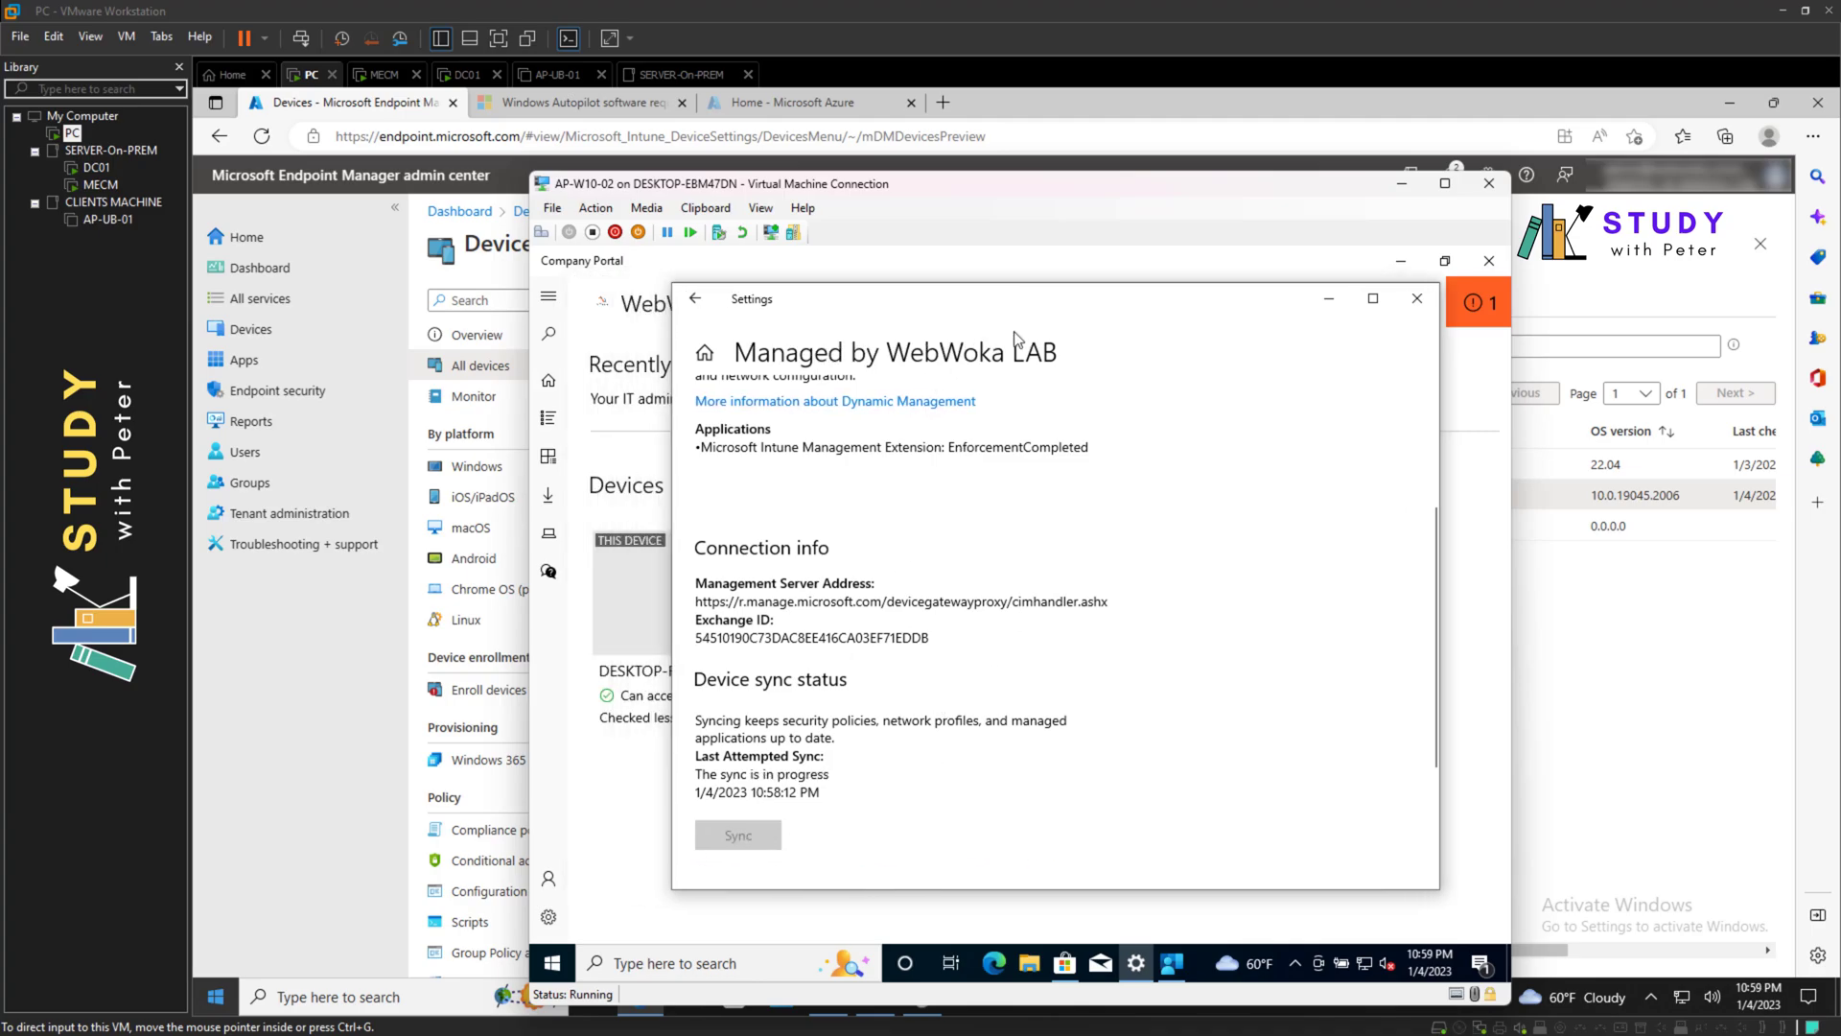